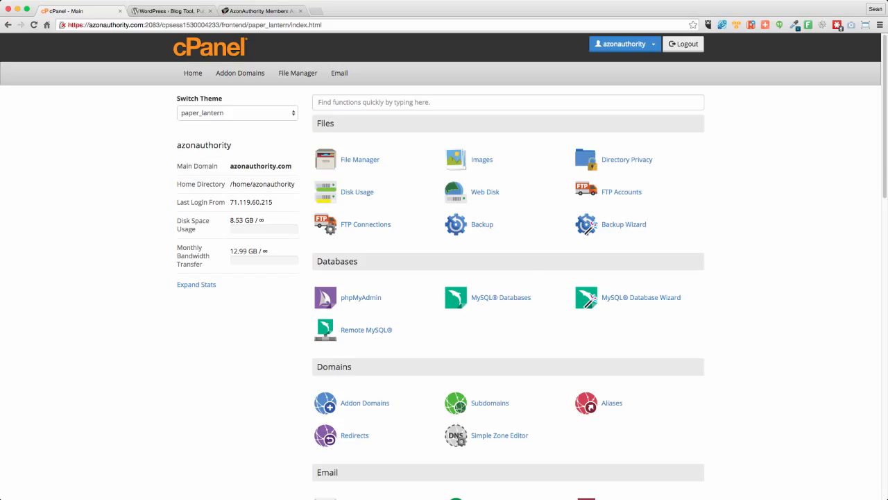
- Create a new MySQL database named thedogstore under the azonauth_ prefix
{"action": "scroll", "coordinate": [230, 399], "scroll_direction": "down", "scroll_amount": 15}
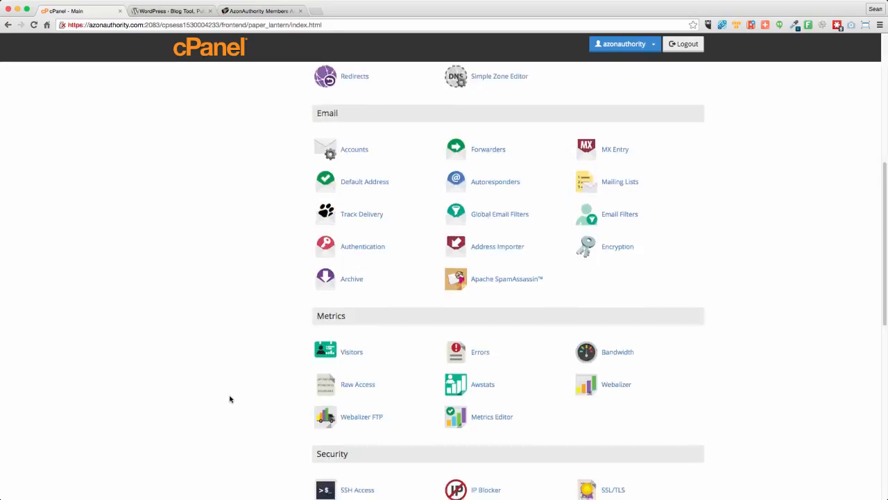
{"action": "scroll", "coordinate": [230, 399], "scroll_direction": "down", "scroll_amount": 1}
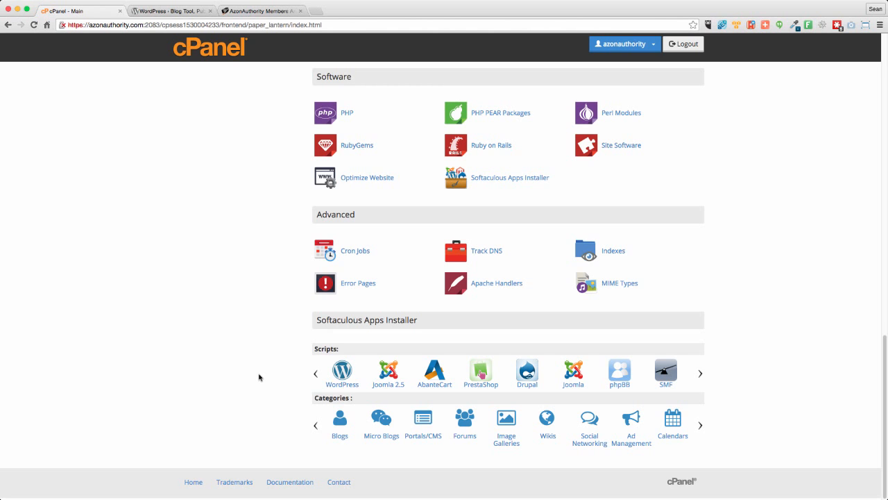
{"action": "scroll", "coordinate": [258, 377], "scroll_direction": "up", "scroll_amount": 15}
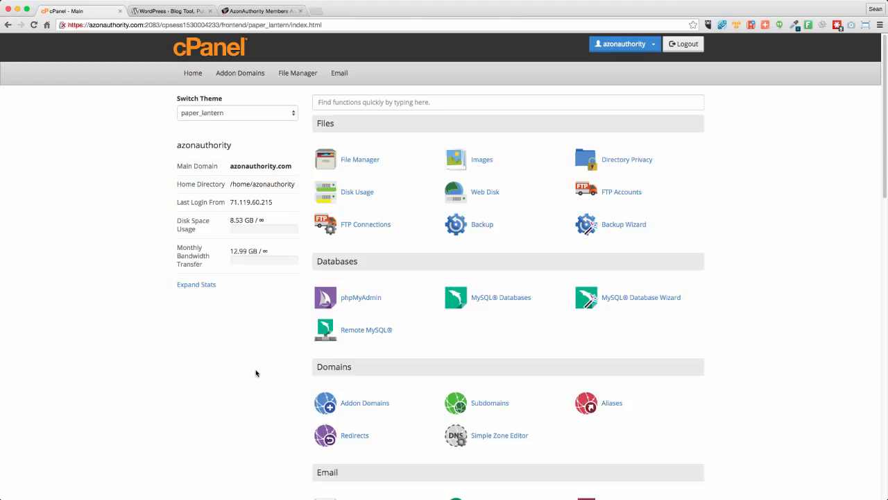
{"action": "left_click", "coordinate": [490, 301]}
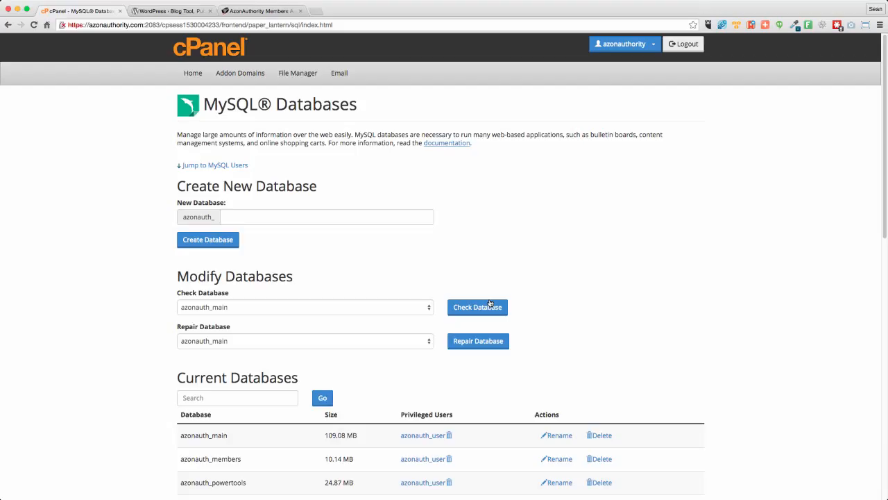
{"action": "left_click", "coordinate": [263, 216]}
{"action": "type", "text": "thedogstore"}
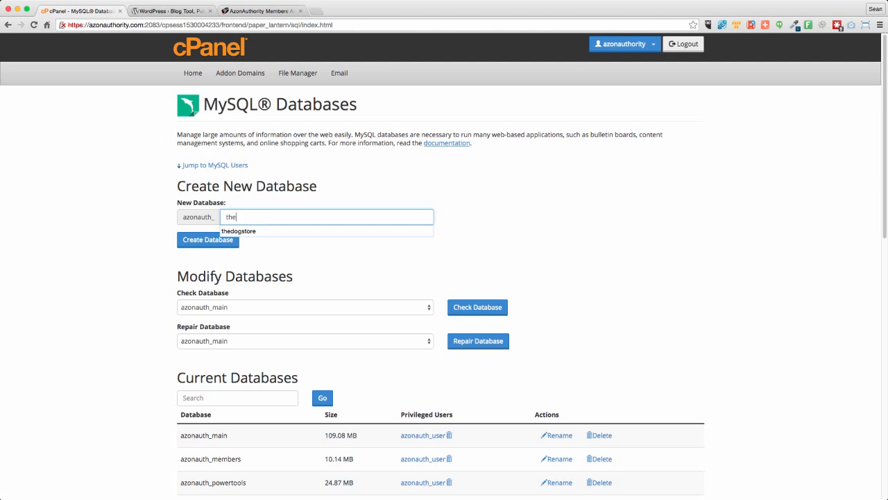
{"action": "left_click", "coordinate": [200, 236]}
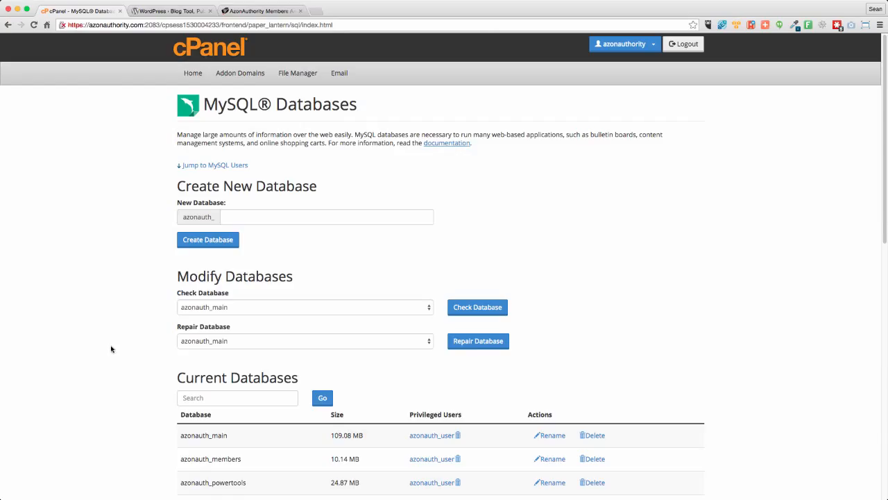
- Enter doguser as the username for a new MySQL user
{"action": "scroll", "coordinate": [111, 349], "scroll_direction": "down", "scroll_amount": 10}
{"action": "double_click", "coordinate": [240, 262]}
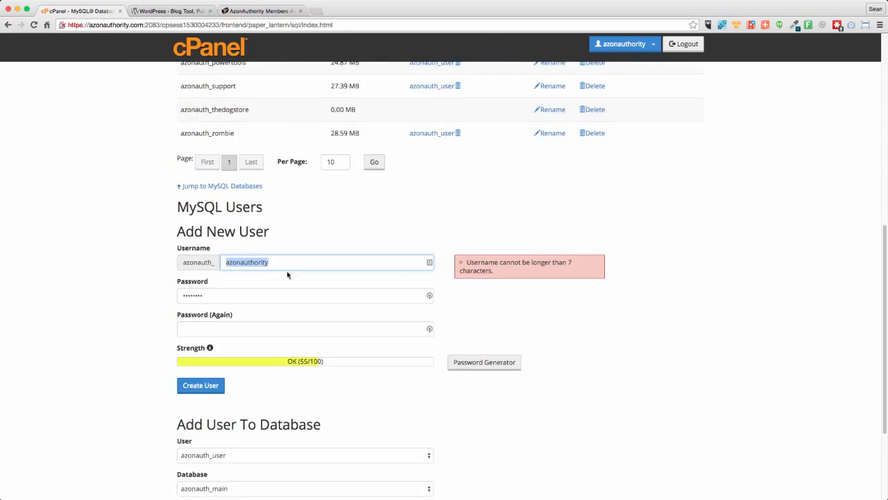
{"action": "key", "text": "super+Tab"}
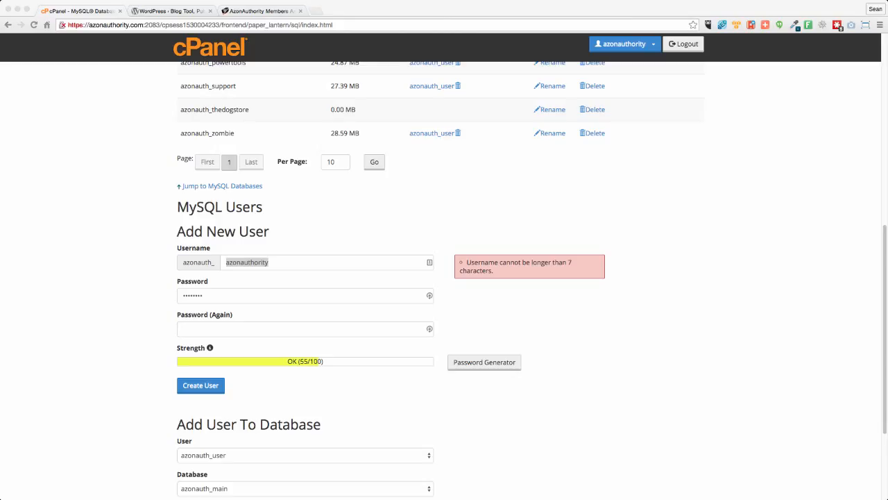
{"action": "left_click", "coordinate": [271, 263]}
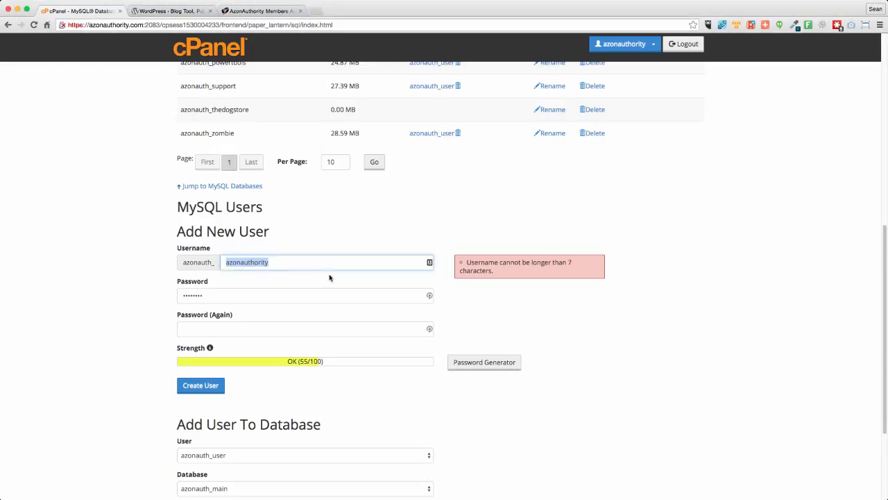
{"action": "type", "text": "doguser"}
{"action": "left_click", "coordinate": [557, 256]}
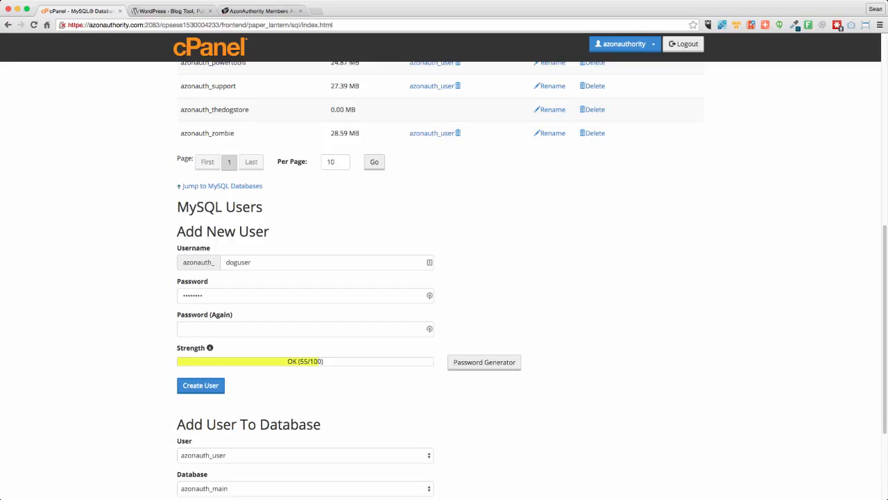
- Paste the password into both password fields for the new MySQL user and create the user
{"action": "key", "text": "super+Tab"}
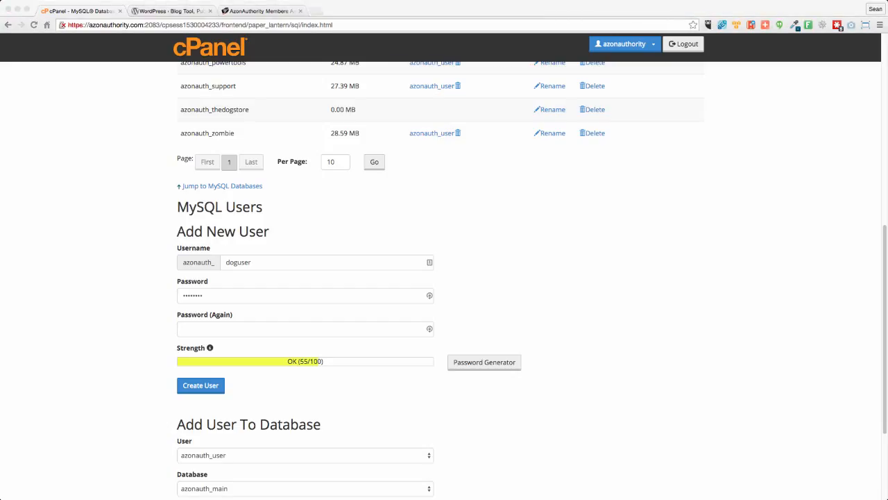
{"action": "double_click", "coordinate": [208, 295]}
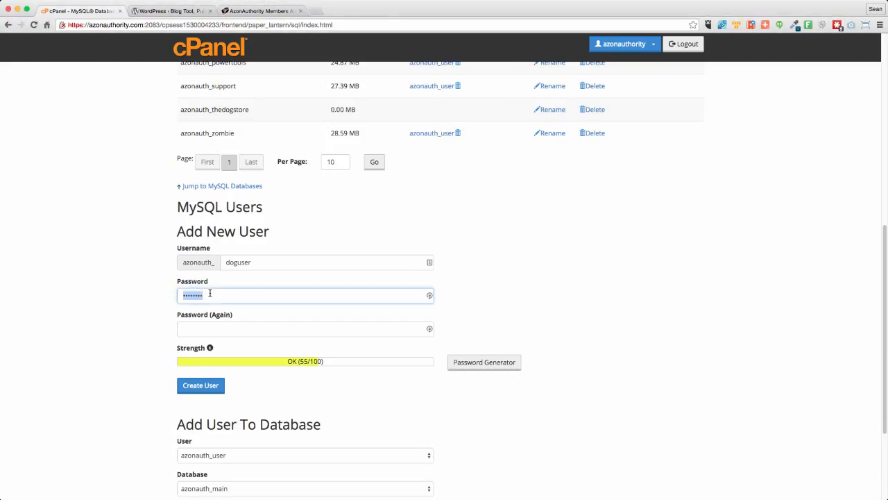
{"action": "key", "text": "super+v"}
{"action": "left_click", "coordinate": [227, 324]}
{"action": "key", "text": "super+v"}
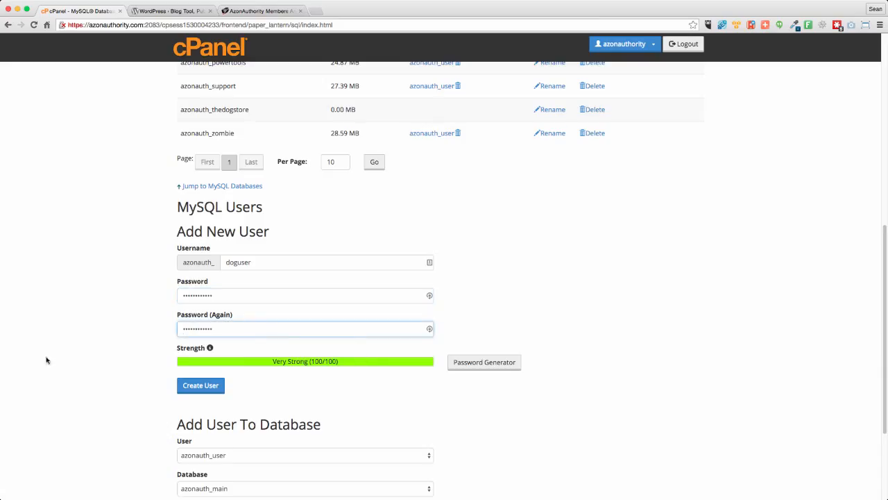
{"action": "left_click", "coordinate": [104, 375]}
{"action": "left_click", "coordinate": [199, 387]}
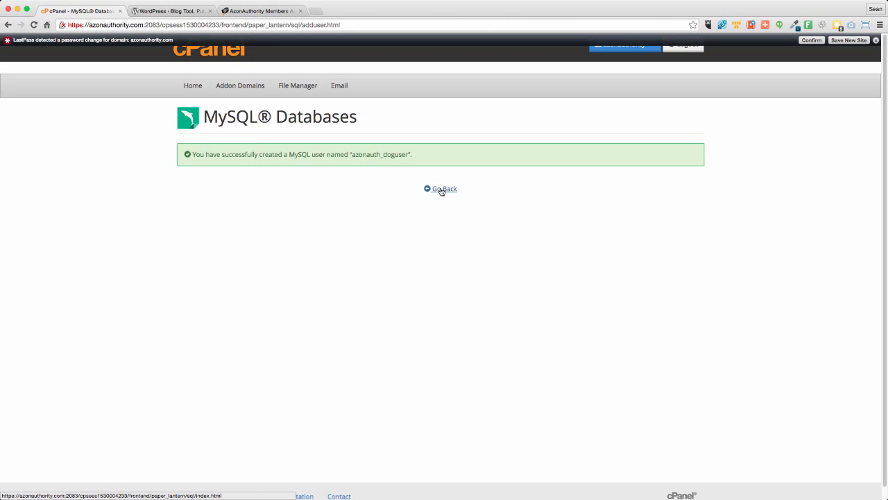
- Return to the MySQL databases page and add the user azonauth_doguser to the azonauth_thedogstore database
{"action": "left_click", "coordinate": [441, 189]}
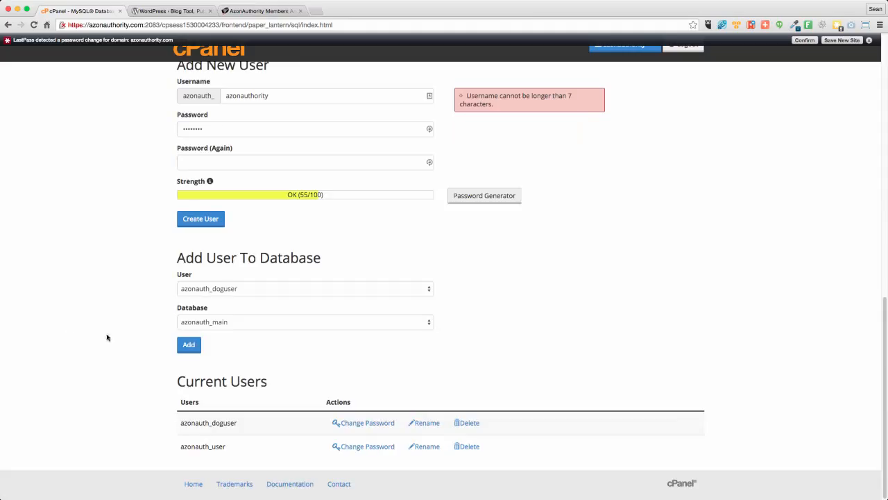
{"action": "left_click", "coordinate": [218, 323]}
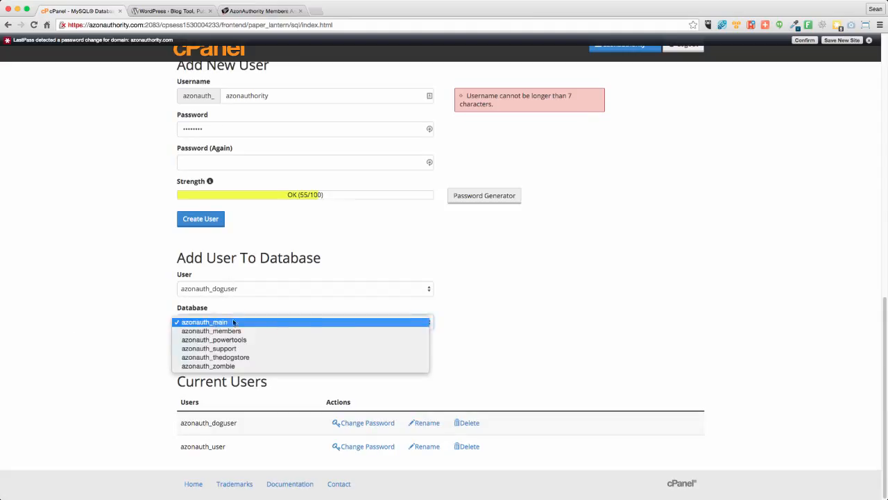
{"action": "left_click", "coordinate": [271, 357]}
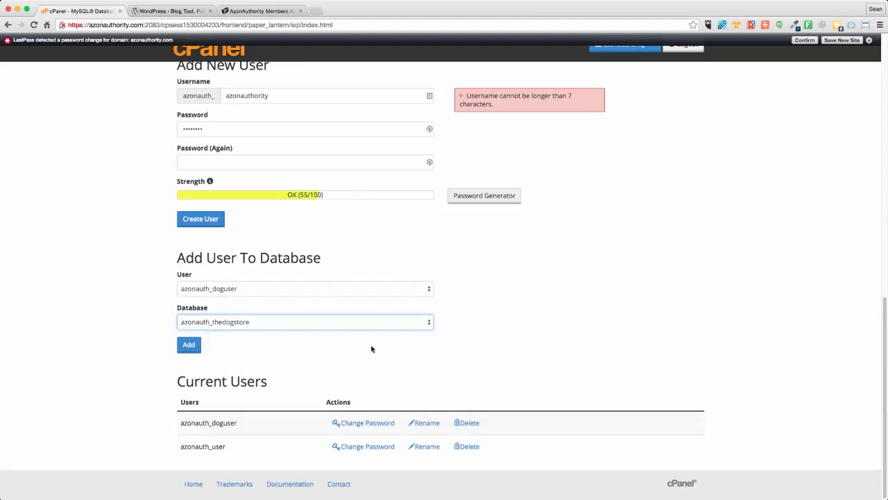
{"action": "left_click", "coordinate": [186, 345]}
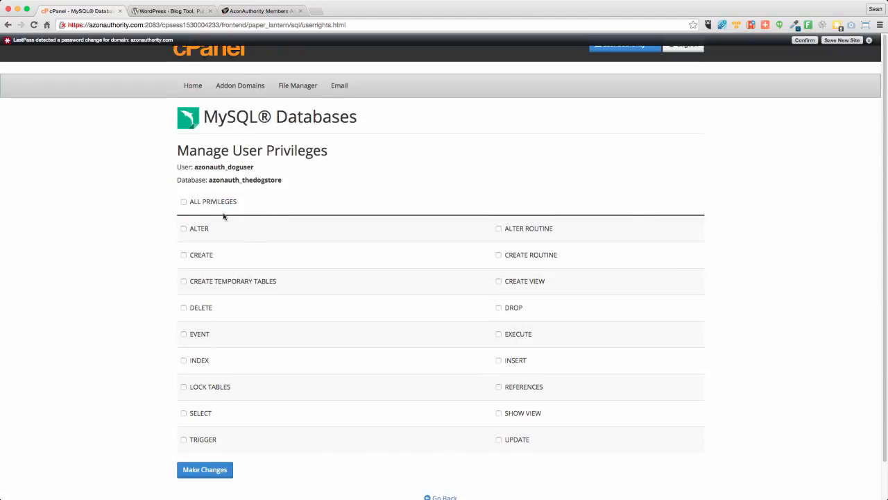
- Grant azonauth_doguser all privileges on the database, return to the cPanel home page and dismiss the LastPass notification
{"action": "left_click", "coordinate": [183, 202]}
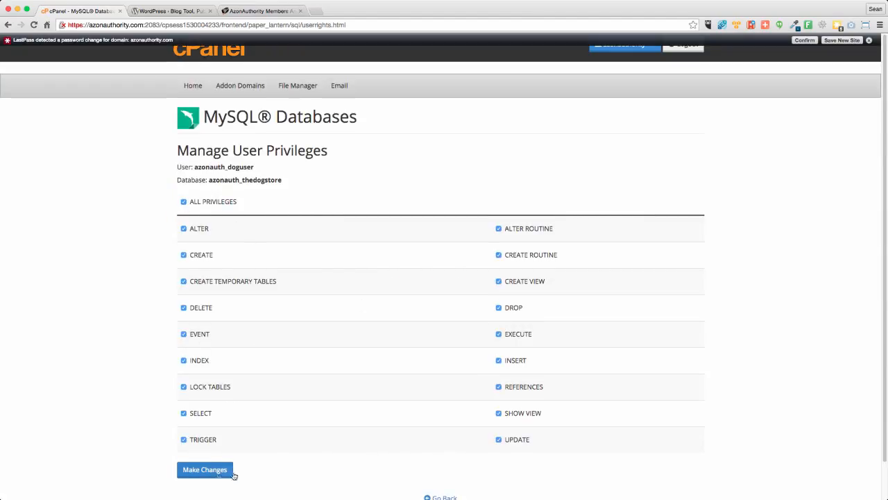
{"action": "left_click", "coordinate": [212, 470]}
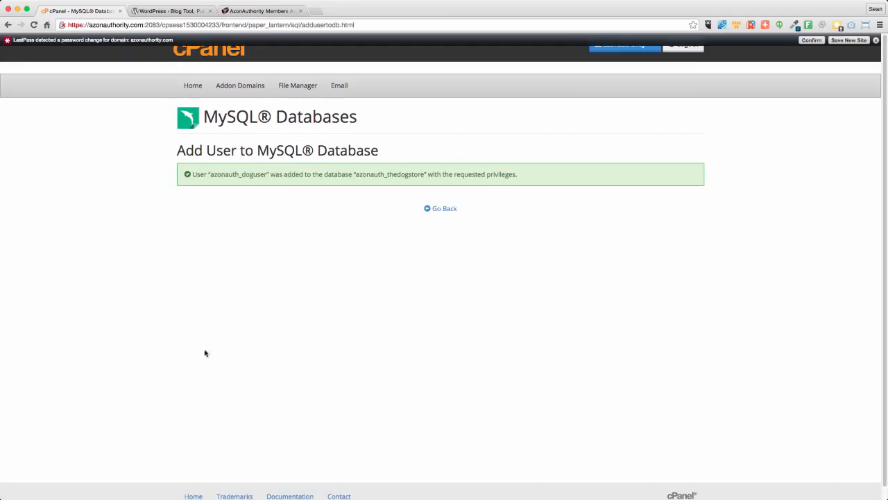
{"action": "left_click", "coordinate": [443, 211]}
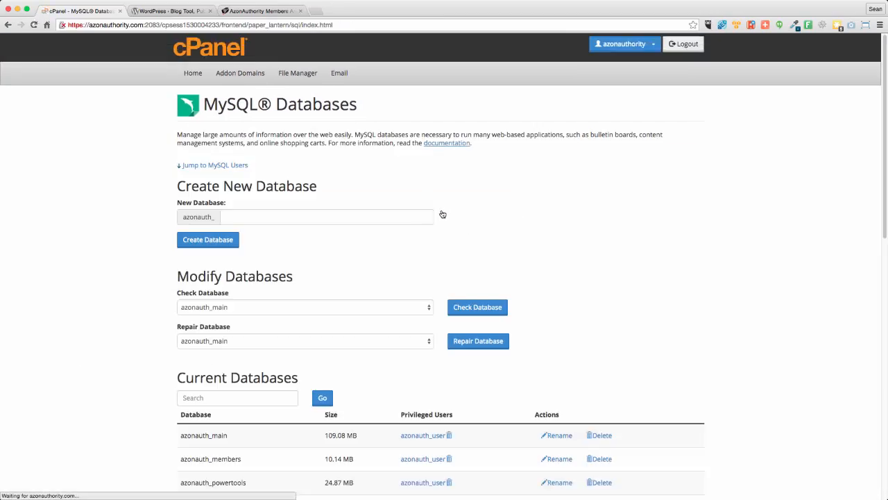
{"action": "left_click", "coordinate": [195, 86]}
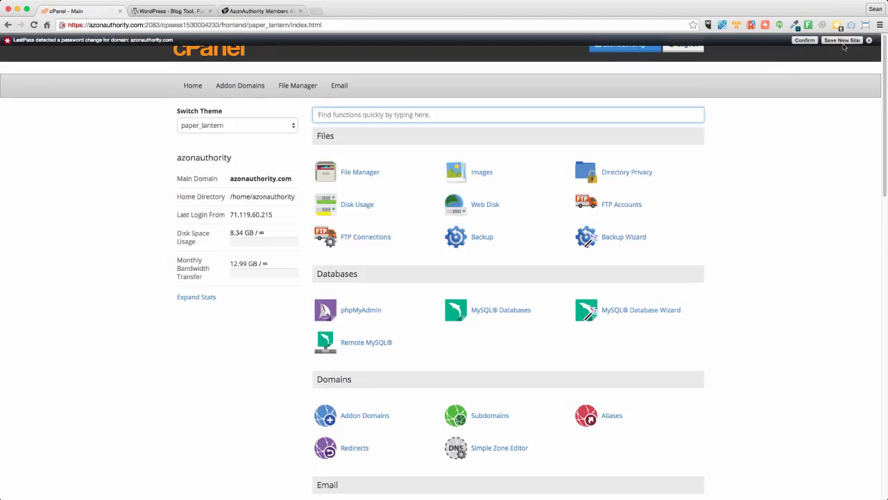
{"action": "left_click", "coordinate": [878, 43]}
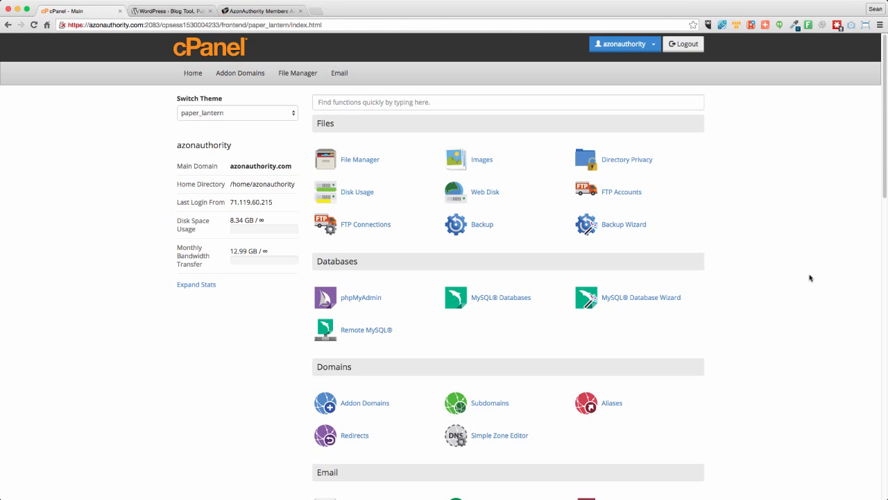
- Download the WordPress 4.1.1 zip from wordpress.org and select wordpress-4.1.1.zip in the Downloads folder
{"action": "left_click", "coordinate": [178, 11]}
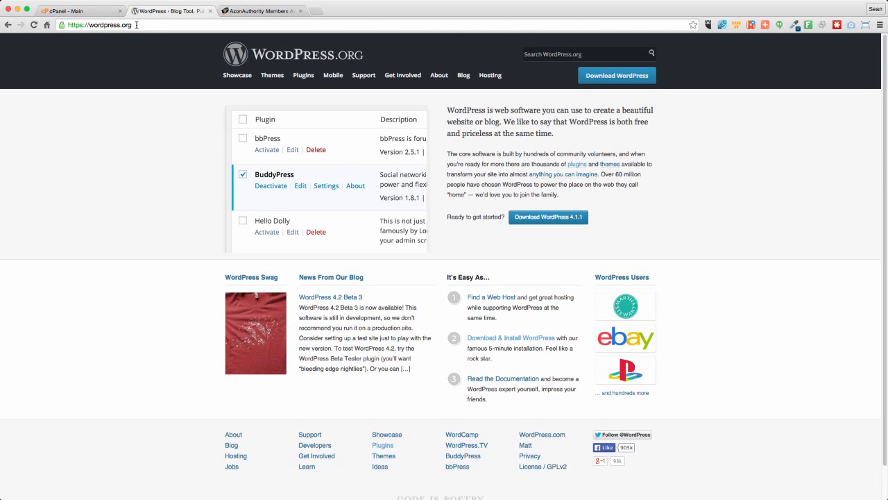
{"action": "left_click", "coordinate": [547, 221]}
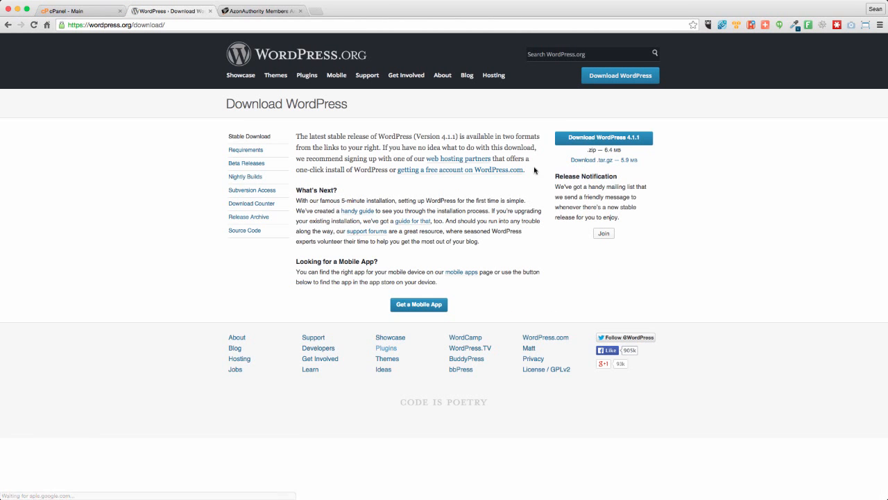
{"action": "left_click", "coordinate": [594, 138]}
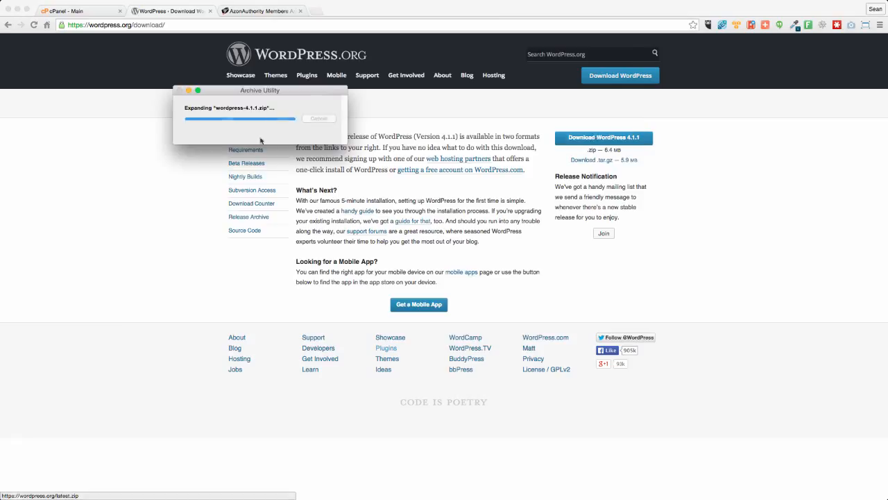
{"action": "left_click", "coordinate": [182, 108]}
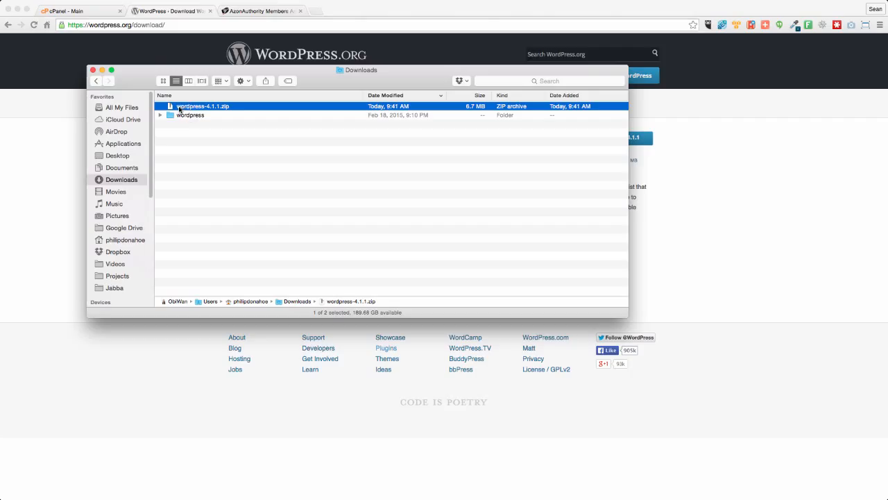
- Switch back to cPanel, launch File Manager and open the public_html/demos folder
{"action": "left_click", "coordinate": [93, 10]}
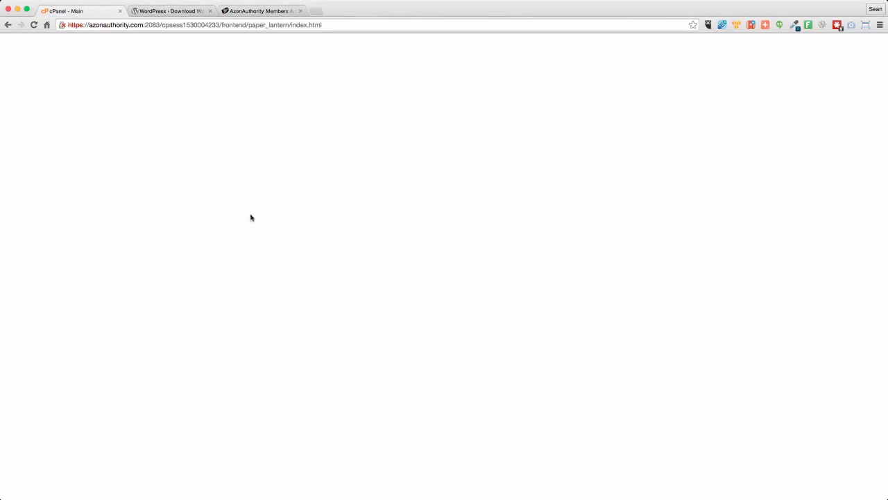
{"action": "left_click", "coordinate": [351, 162]}
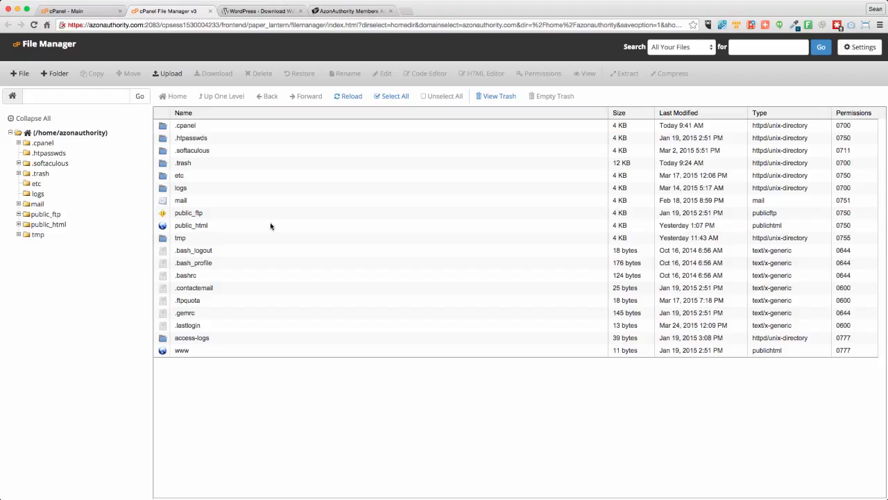
{"action": "left_click", "coordinate": [20, 225]}
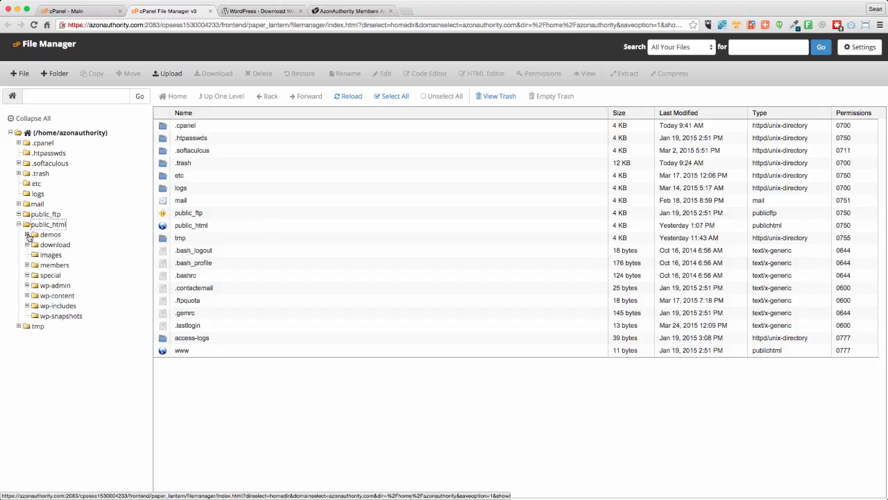
{"action": "left_click", "coordinate": [27, 235]}
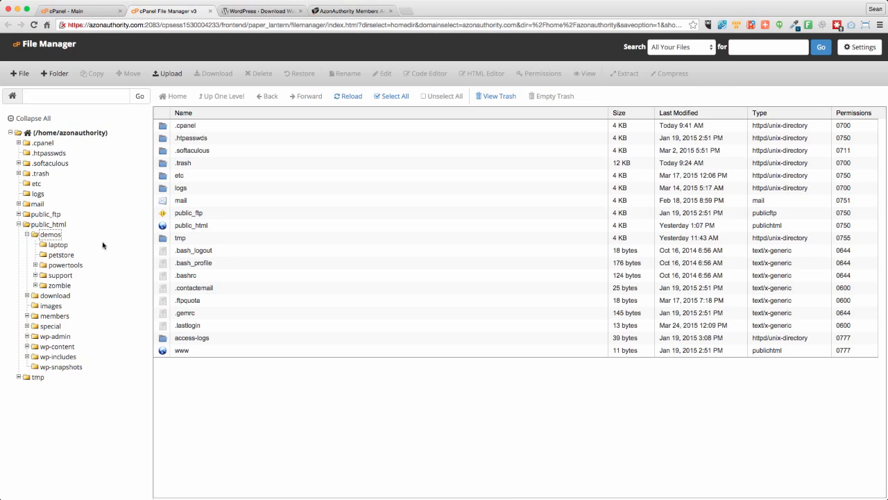
{"action": "left_click", "coordinate": [50, 234]}
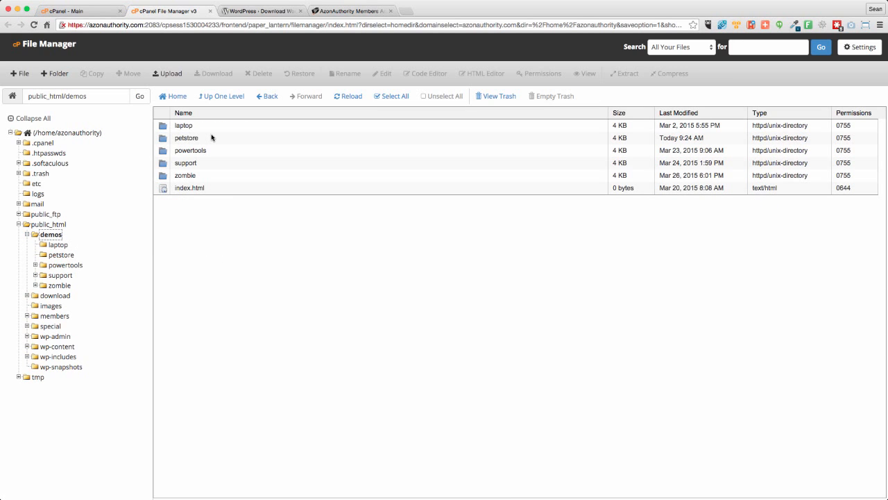
- Rename the petstore folder in public_html/demos to dogstore
{"action": "left_click", "coordinate": [178, 138]}
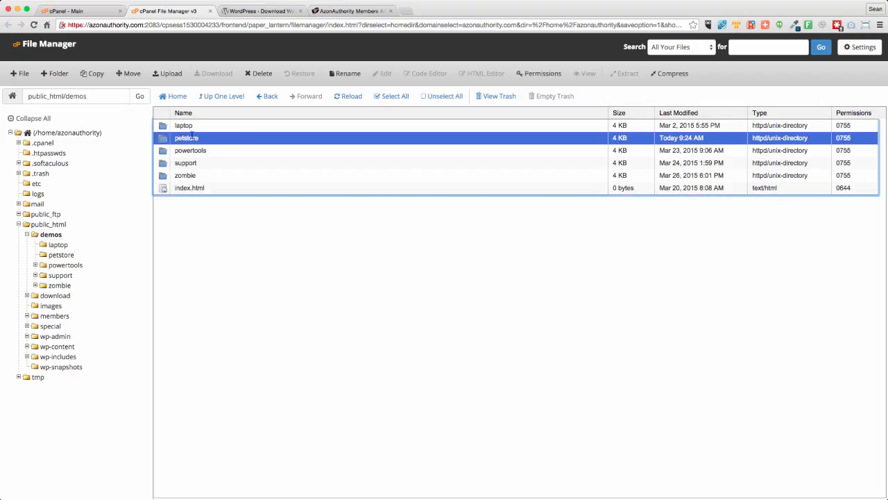
{"action": "left_click", "coordinate": [193, 137]}
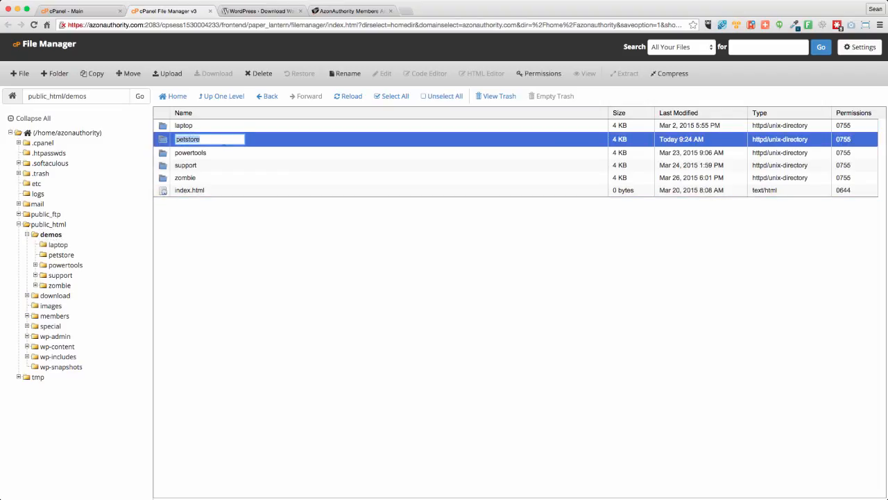
{"action": "type", "text": "the"}
{"action": "key", "text": "BackSpace"}
{"action": "key", "text": "BackSpace"}
{"action": "key", "text": "BackSpace"}
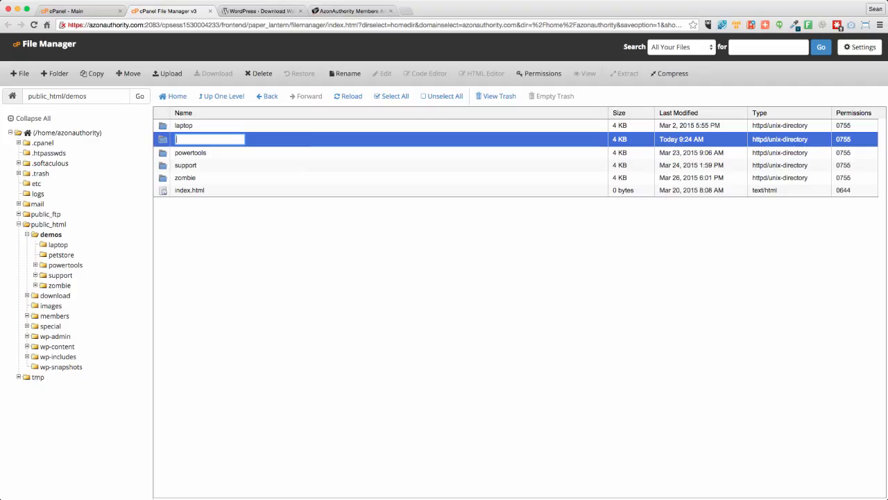
{"action": "type", "text": "dogstore"}
{"action": "key", "text": "Return"}
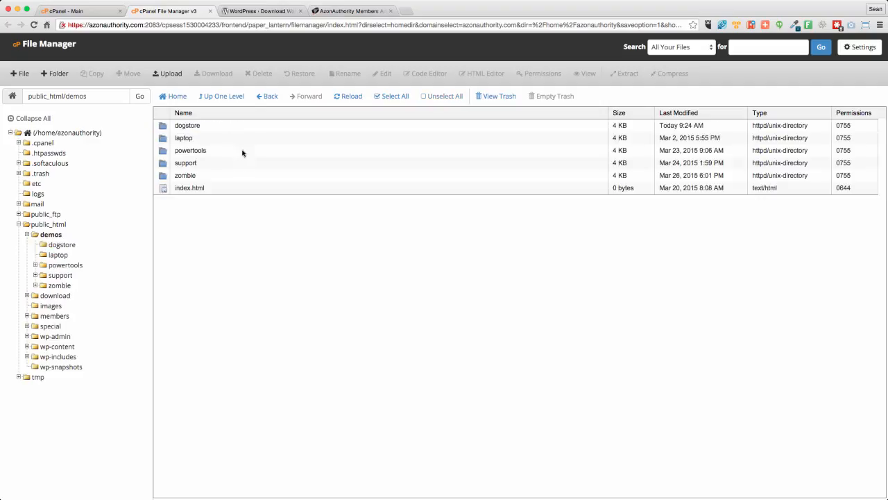
- Upload wordpress-4.1.1.zip from Downloads into the dogstore folder, close the upload page and reload the file list
{"action": "double_click", "coordinate": [215, 128]}
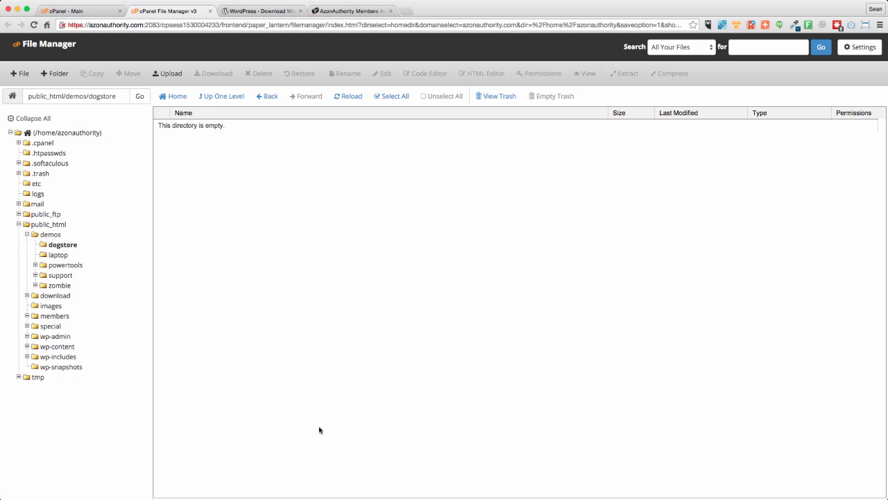
{"action": "left_click", "coordinate": [171, 74]}
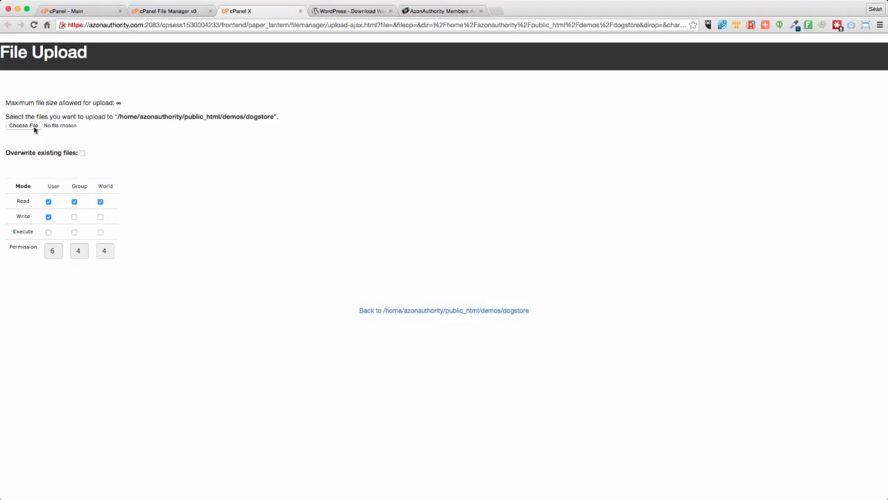
{"action": "left_click", "coordinate": [32, 128]}
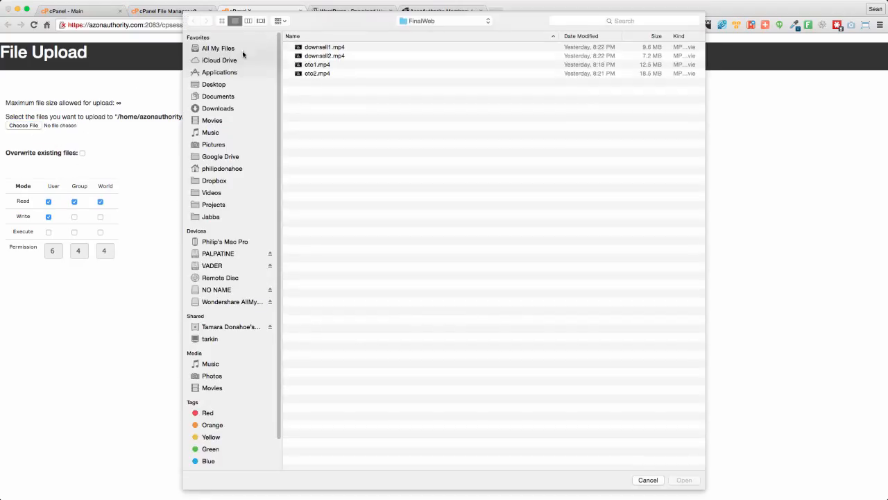
{"action": "left_click", "coordinate": [218, 109]}
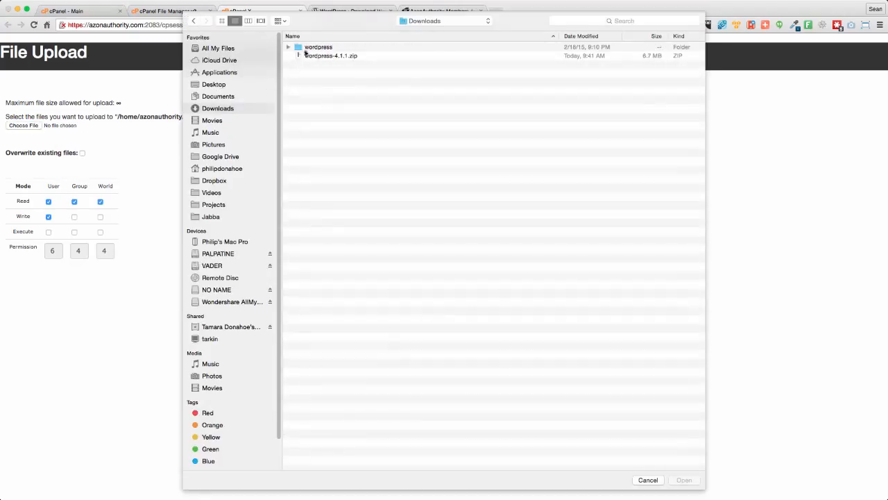
{"action": "left_click", "coordinate": [319, 57]}
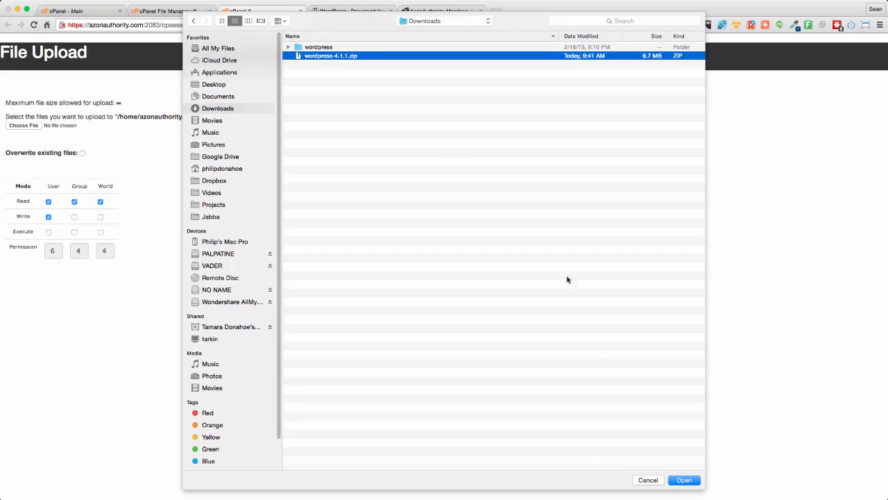
{"action": "left_click", "coordinate": [685, 481]}
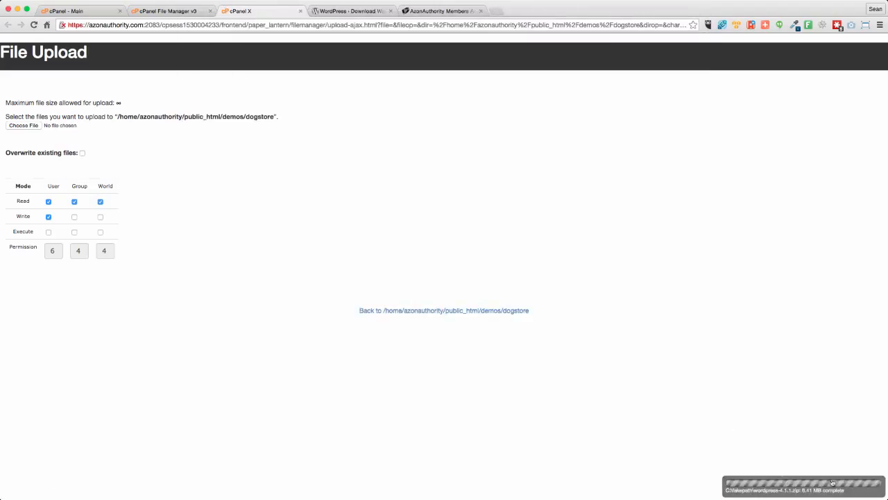
{"action": "left_click", "coordinate": [301, 12]}
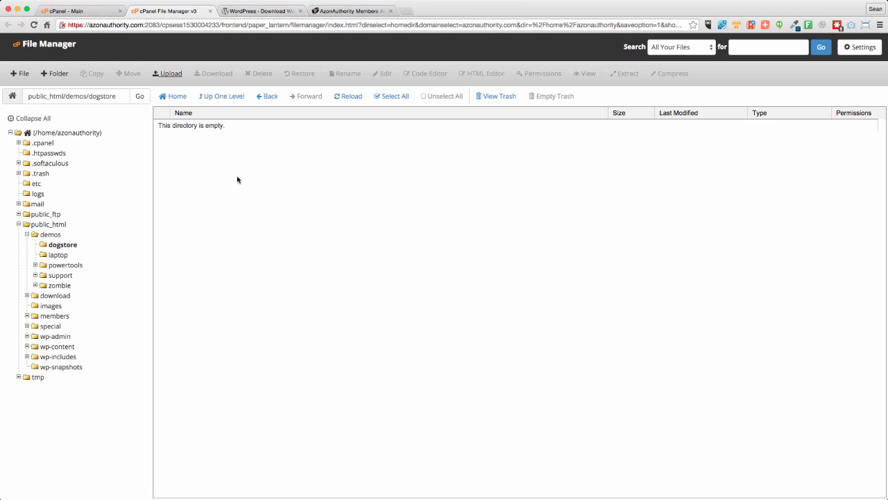
{"action": "left_click", "coordinate": [351, 97]}
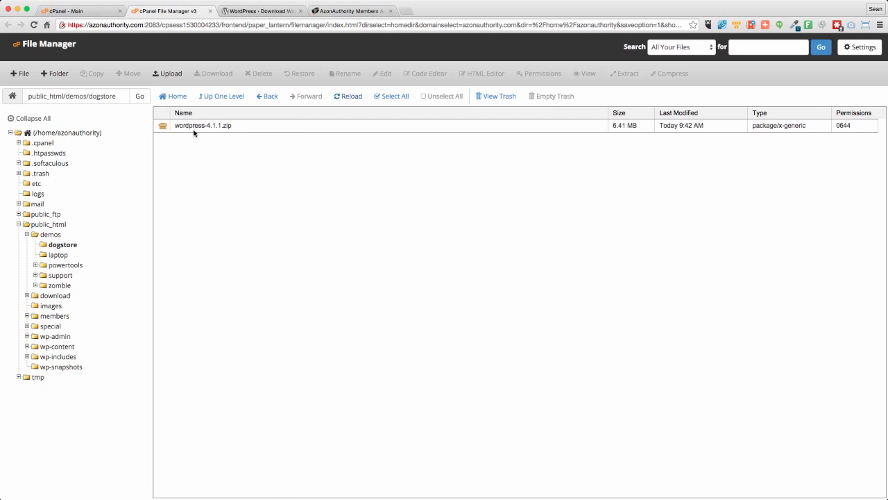
- Extract wordpress-4.1.1.zip into /public_html/demos/dogstore and dismiss the extraction results
{"action": "right_click", "coordinate": [200, 126]}
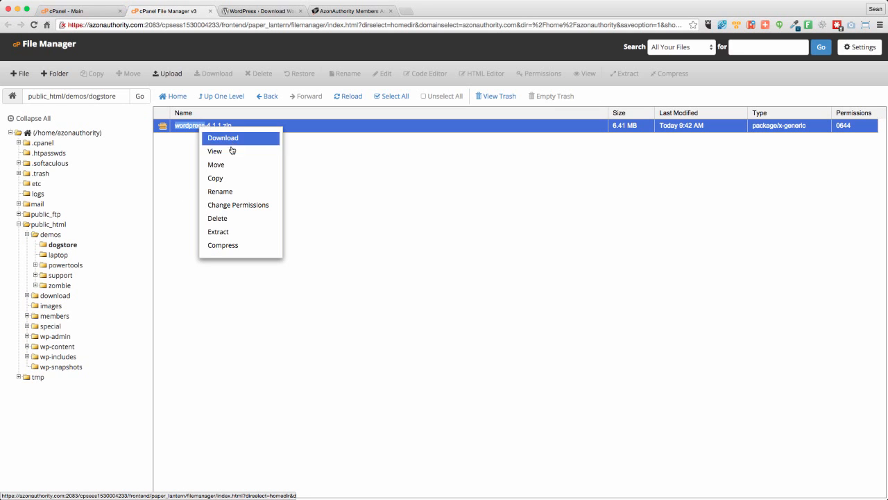
{"action": "left_click", "coordinate": [222, 233]}
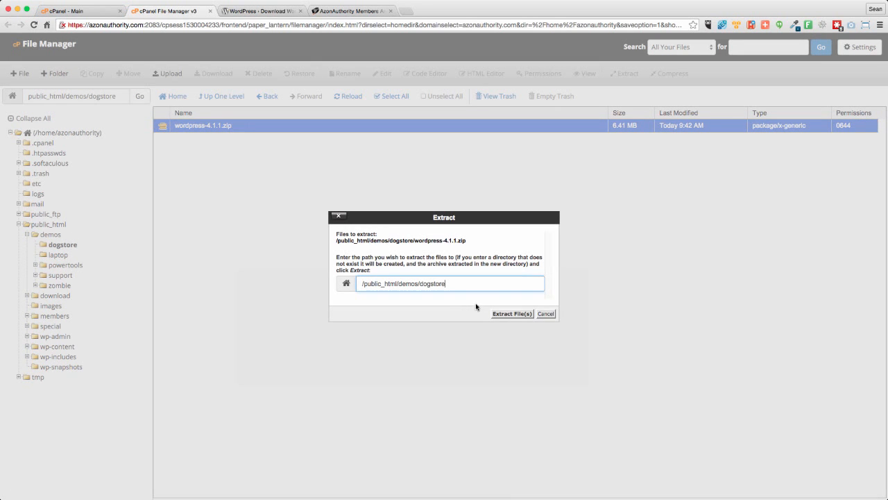
{"action": "left_click", "coordinate": [512, 313]}
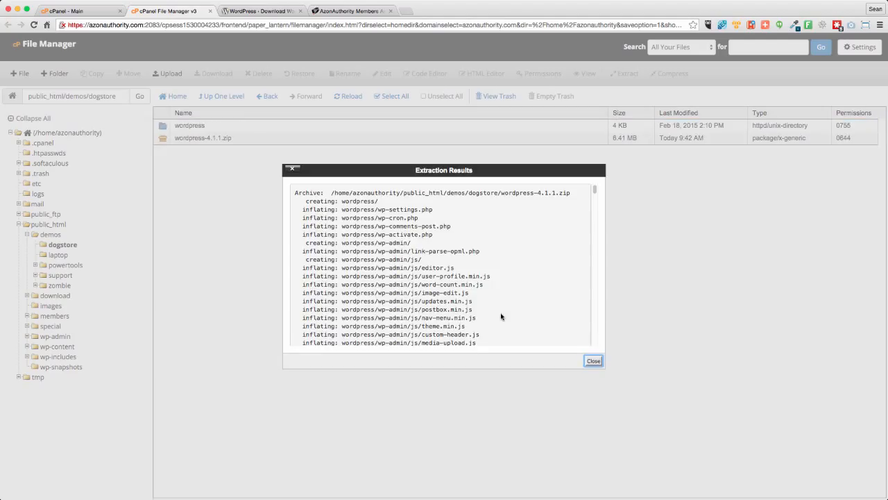
{"action": "left_click", "coordinate": [593, 362]}
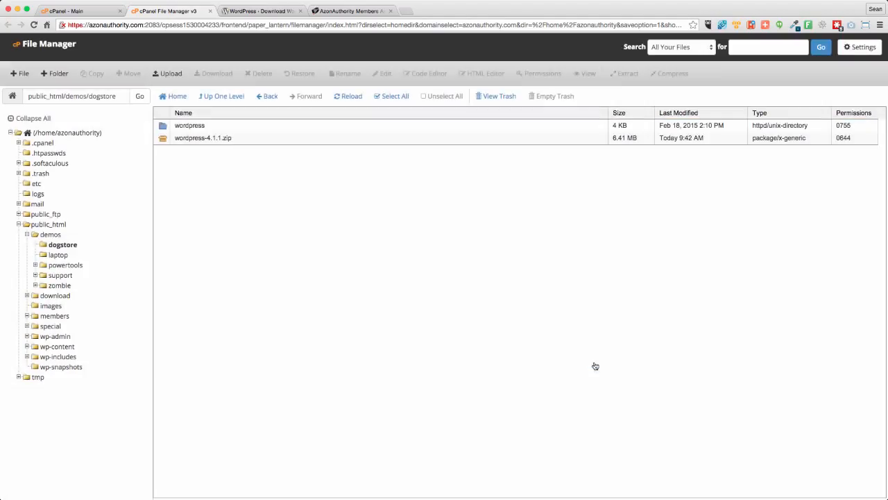
- Move the wordpress-4.1.1.zip archive in the dogstore folder to the trash
{"action": "left_click", "coordinate": [236, 139]}
{"action": "right_click", "coordinate": [224, 138]}
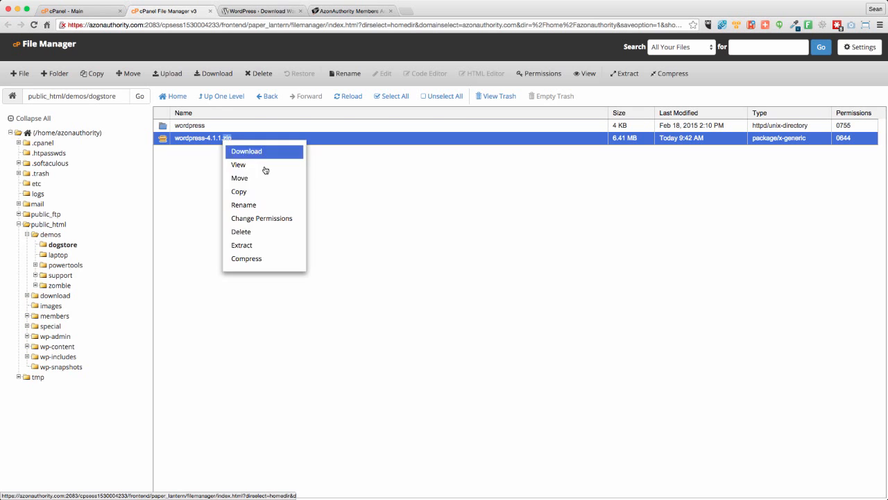
{"action": "left_click", "coordinate": [241, 233]}
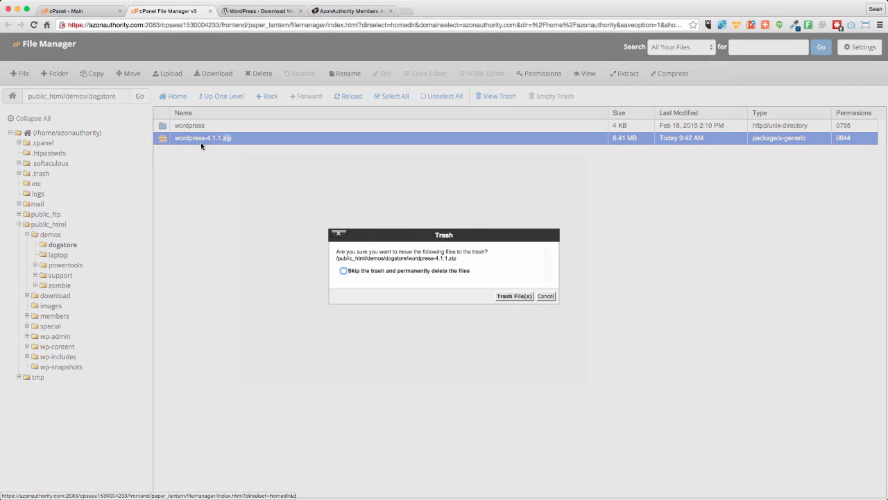
{"action": "left_click", "coordinate": [513, 296]}
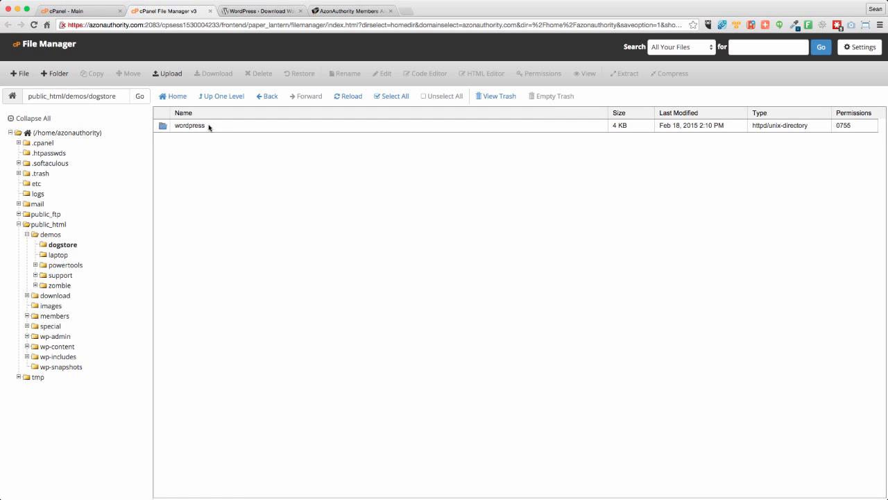
- Move everything inside the extracted wordpress folder to /public_html/demos/dogstore/ and go up to the dogstore folder
{"action": "double_click", "coordinate": [211, 125]}
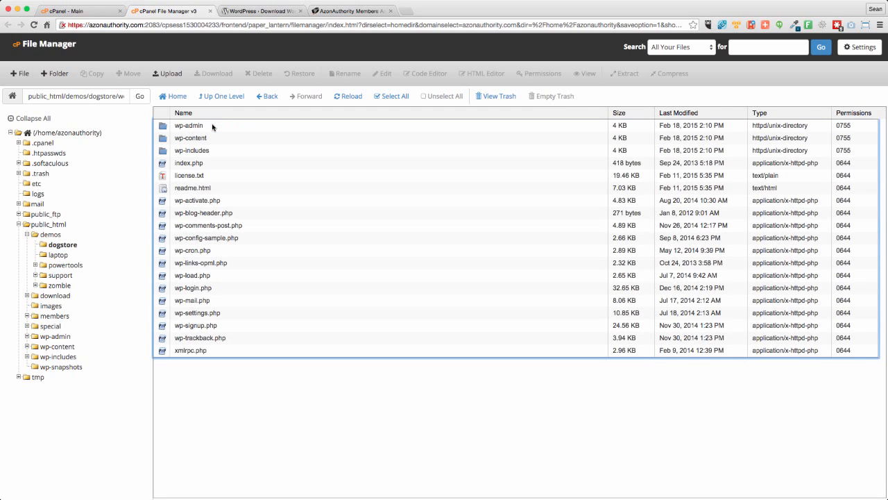
{"action": "left_click", "coordinate": [393, 97]}
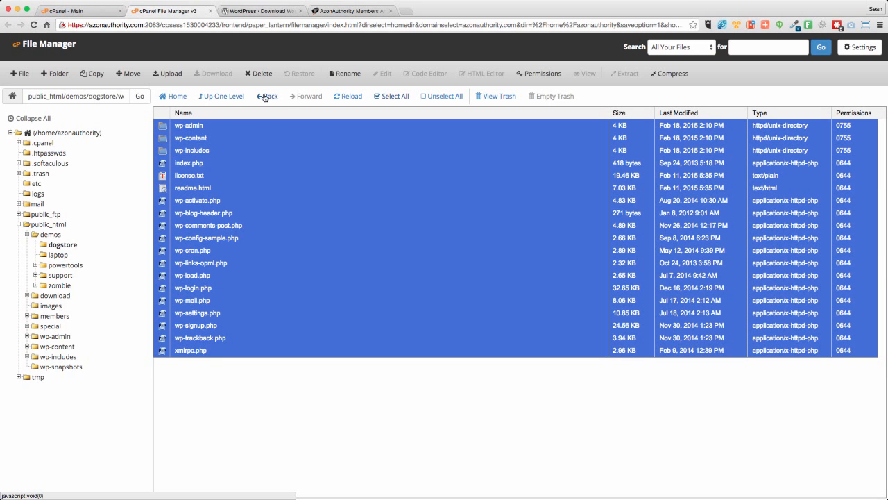
{"action": "left_click", "coordinate": [130, 75]}
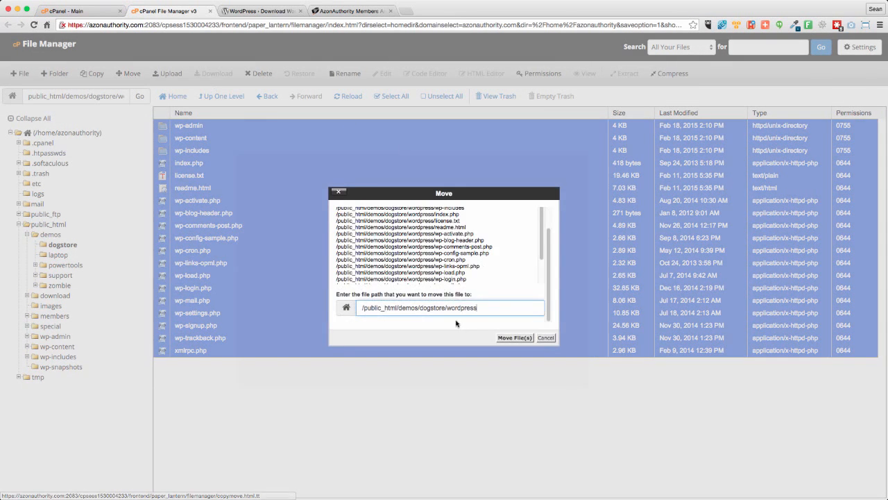
{"action": "double_click", "coordinate": [455, 307]}
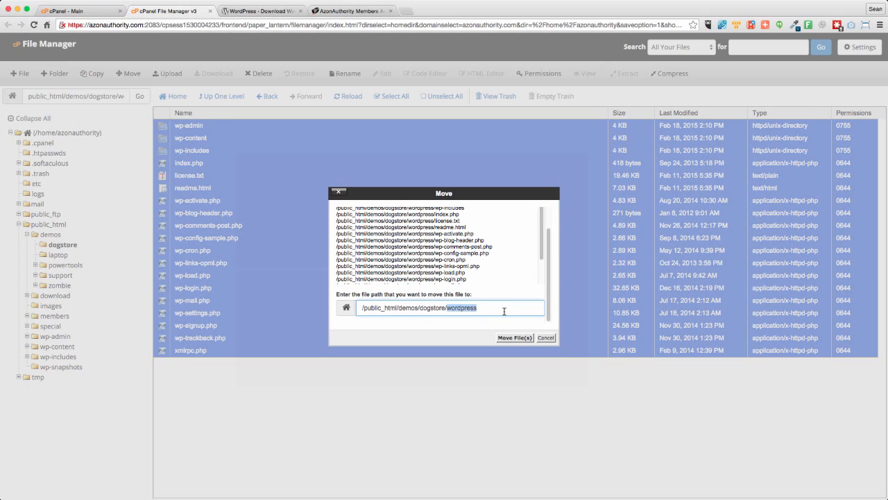
{"action": "key", "text": "BackSpace"}
{"action": "left_click", "coordinate": [515, 338]}
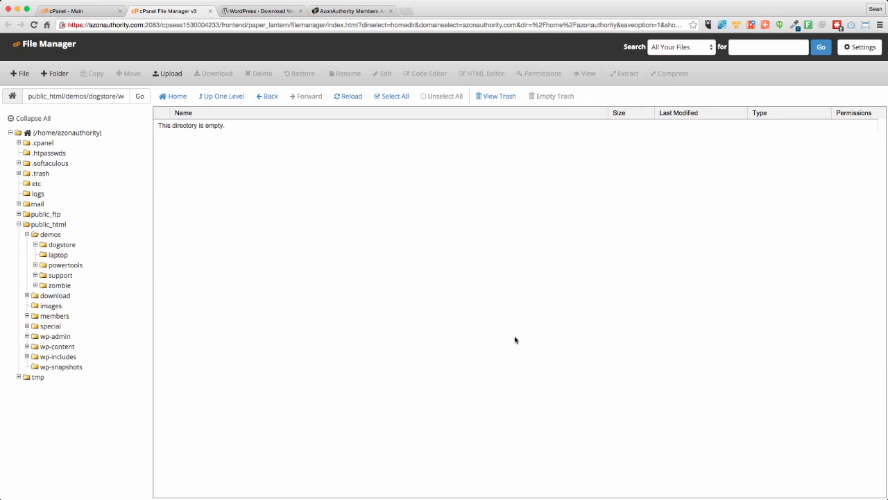
{"action": "left_click", "coordinate": [230, 97]}
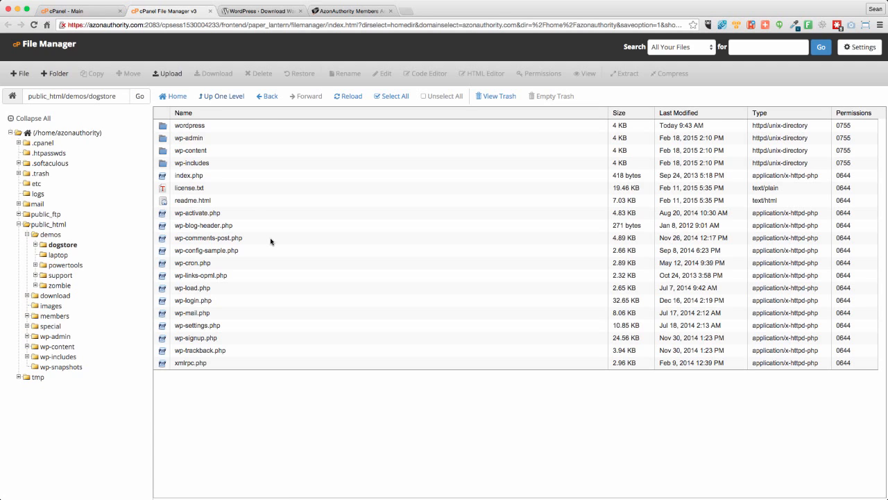
- Move the empty wordpress folder, license.txt and readme.html from dogstore to the trash
{"action": "left_click", "coordinate": [212, 123]}
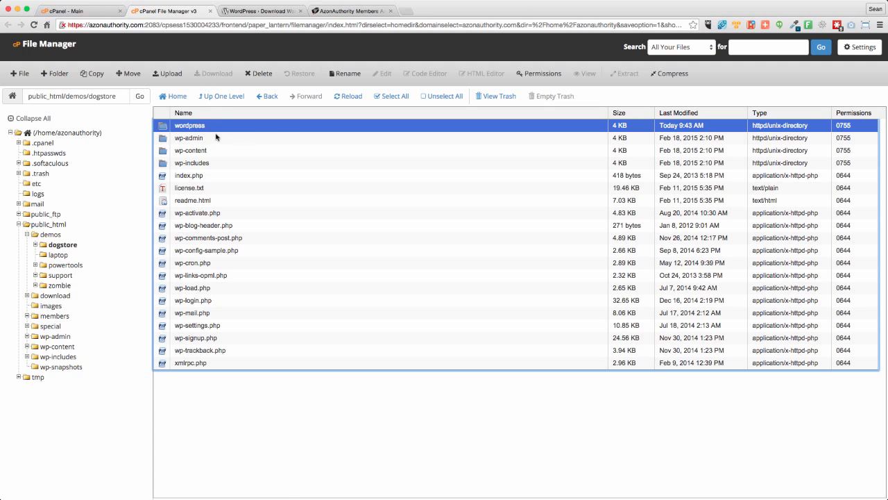
{"action": "left_click", "coordinate": [210, 188], "text": "super"}
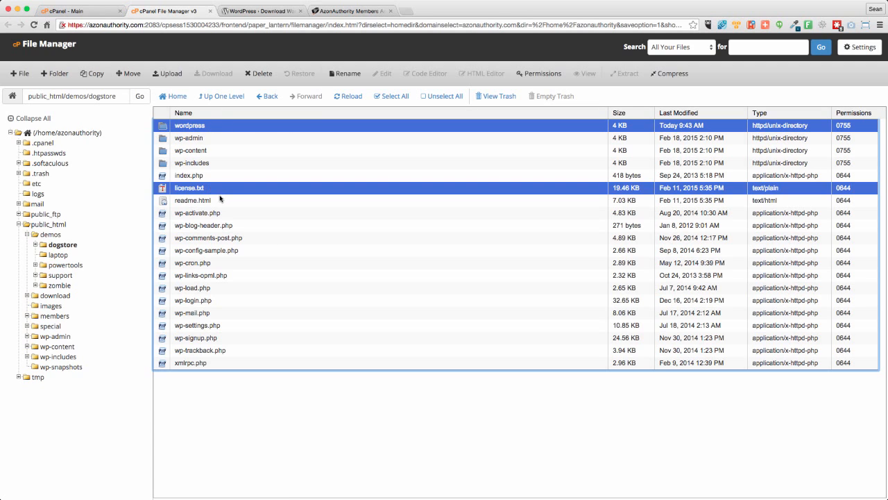
{"action": "left_click", "coordinate": [193, 200], "text": "super"}
{"action": "right_click", "coordinate": [193, 200]}
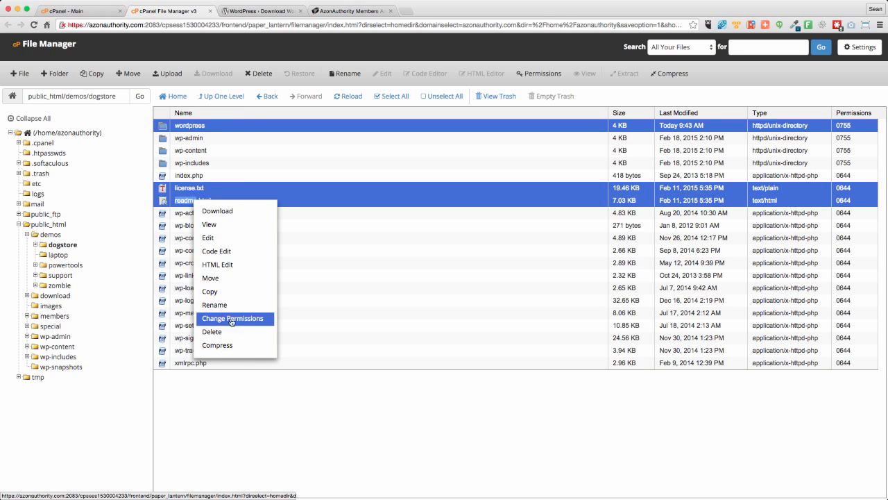
{"action": "left_click", "coordinate": [220, 337]}
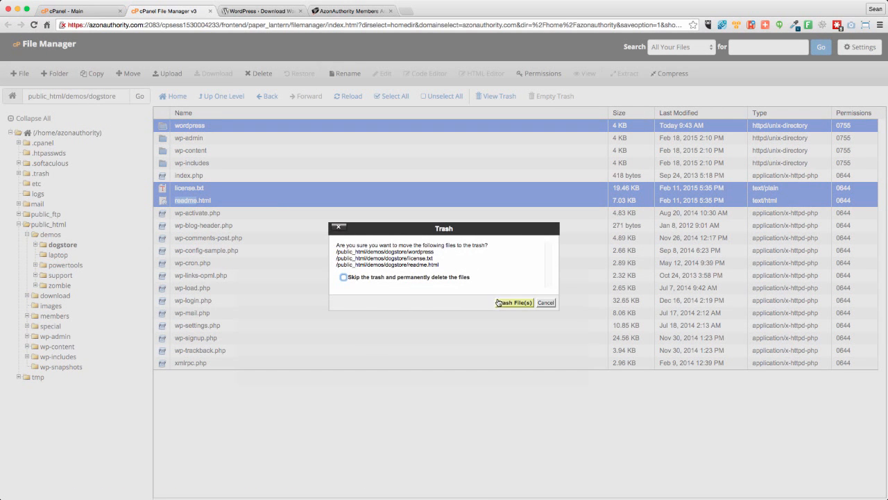
{"action": "left_click", "coordinate": [514, 302]}
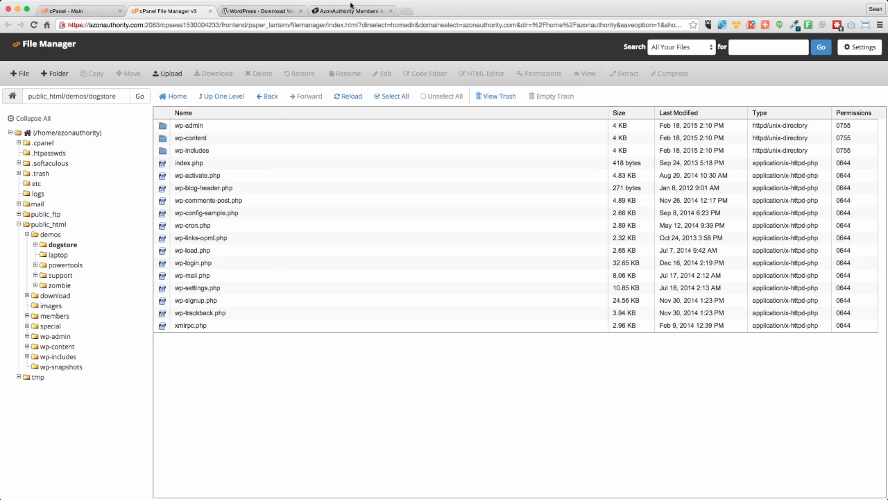
- Load azonauthority.com/demos/dogstore in a new browser tab placed beside File Manager
{"action": "left_click", "coordinate": [415, 11]}
{"action": "left_click_drag", "start_coordinate": [421, 11], "coordinate": [228, 20]}
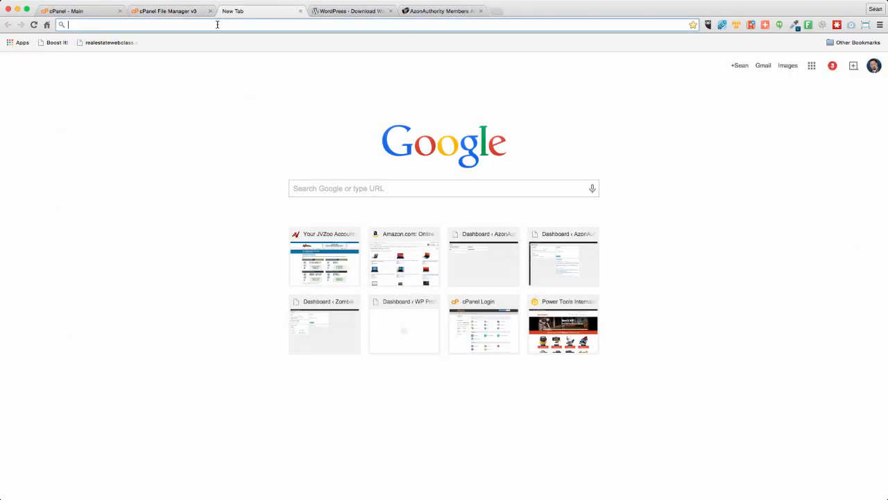
{"action": "type", "text": "azonauthority.com/demos/"}
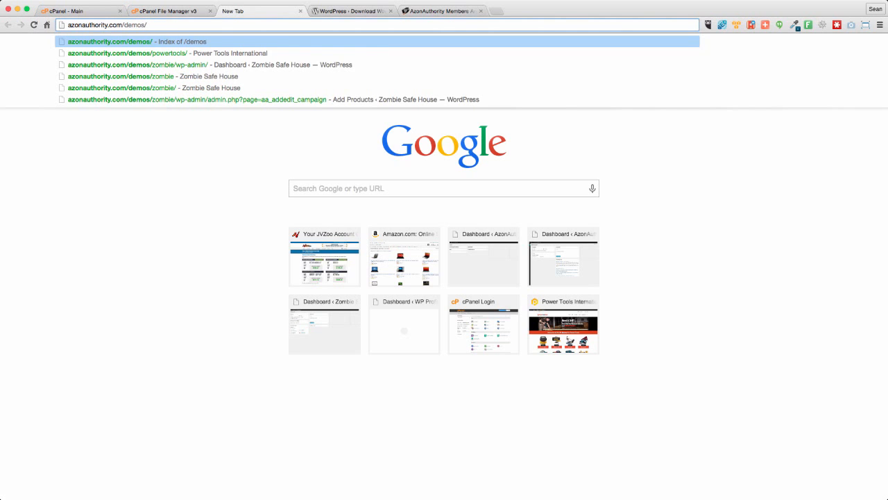
{"action": "type", "text": "dogstore"}
{"action": "key", "text": "Return"}
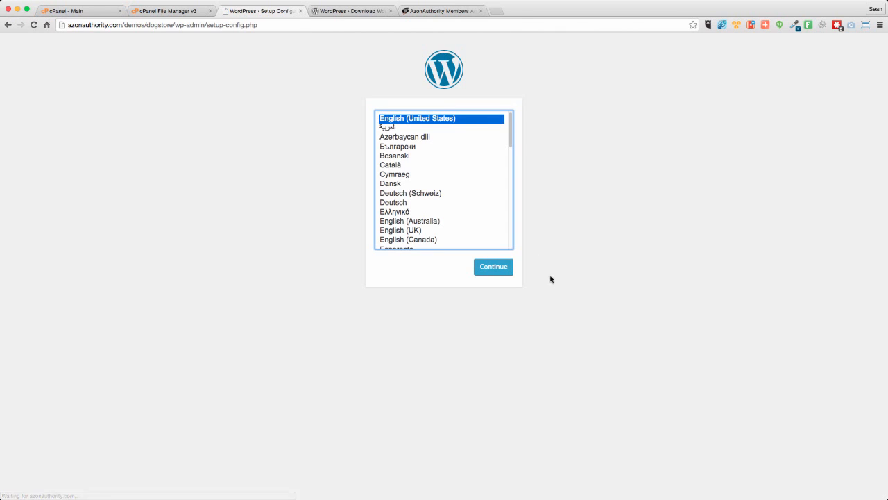
- Continue the WordPress setup in English (United States) and proceed to the database connection form
{"action": "left_click", "coordinate": [504, 271]}
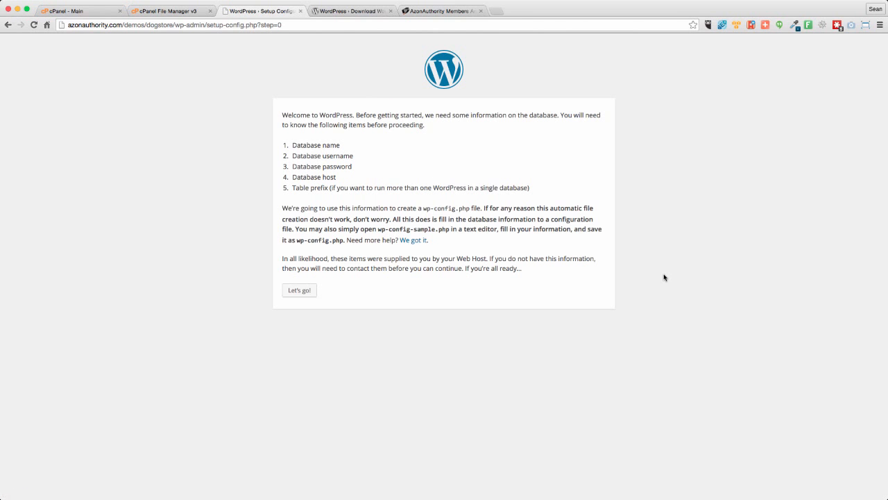
{"action": "left_click", "coordinate": [307, 293]}
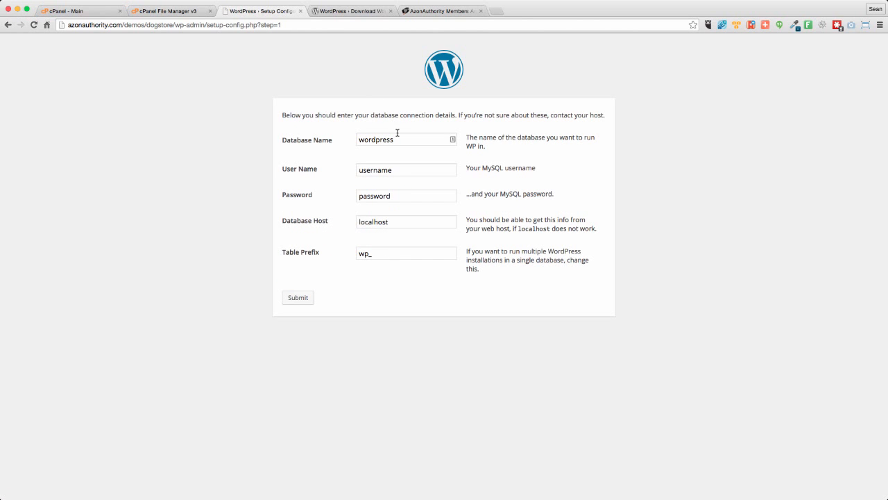
- Set the database name to azonauth_thedogstore in the database connection form
{"action": "left_click", "coordinate": [399, 137]}
{"action": "key", "text": "super+a"}
{"action": "key", "text": "super+Tab"}
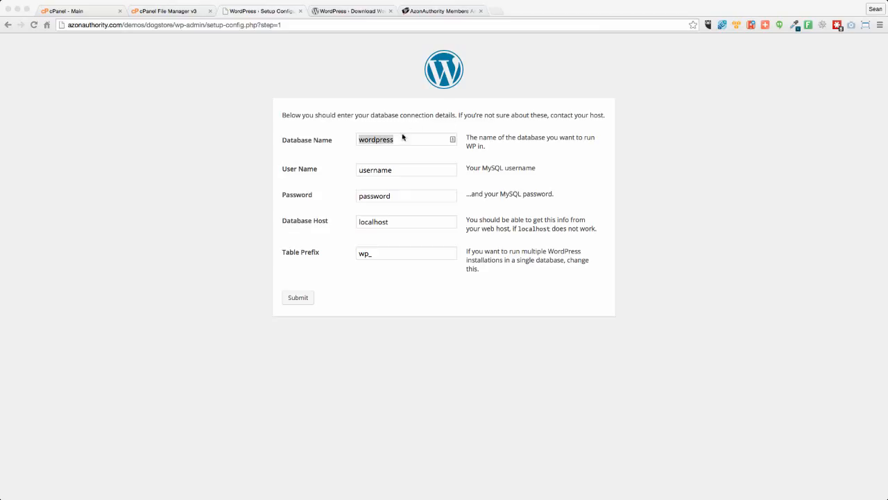
{"action": "key", "text": "super+Tab"}
{"action": "type", "text": "azonauth"}
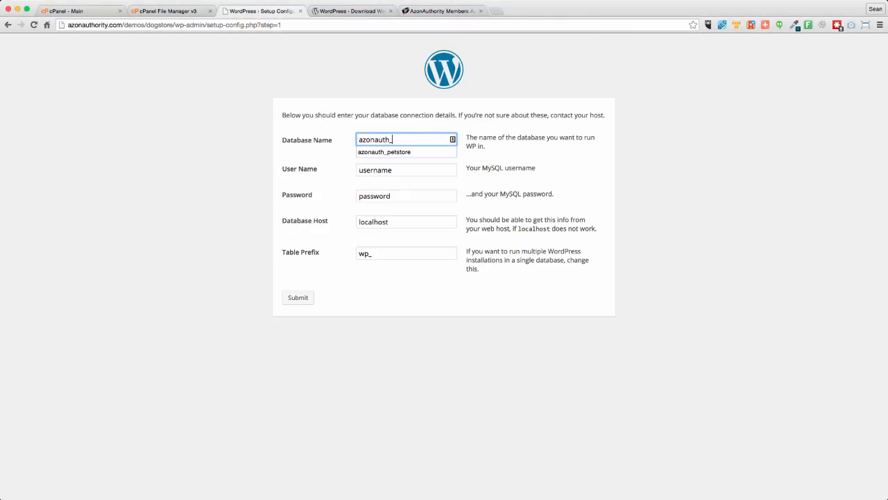
{"action": "type", "text": "_thedogstore"}
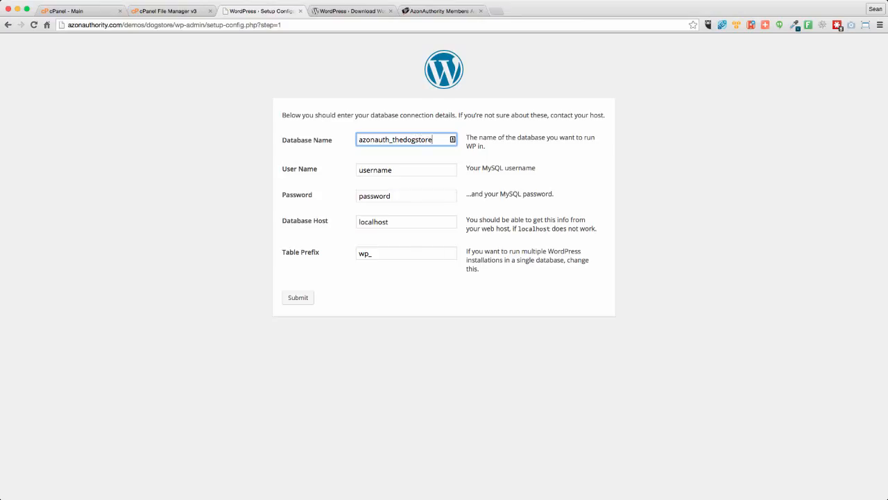
- Set the MySQL user name to azonauth_doguser, reusing the prefix of the database name
{"action": "left_click", "coordinate": [400, 169]}
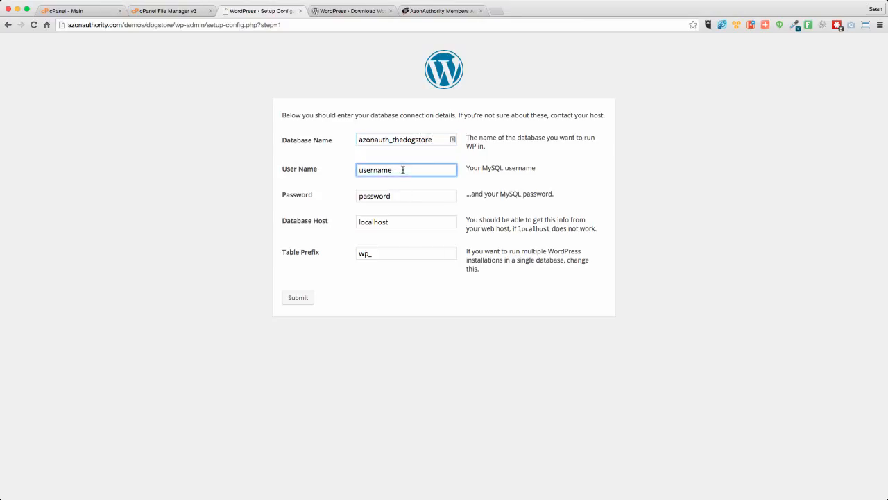
{"action": "double_click", "coordinate": [402, 169]}
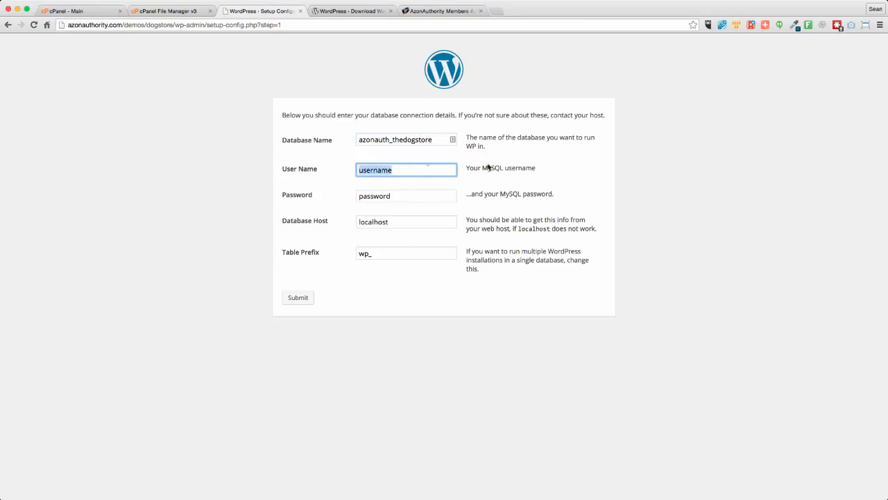
{"action": "double_click", "coordinate": [436, 139]}
{"action": "key", "text": "super+c"}
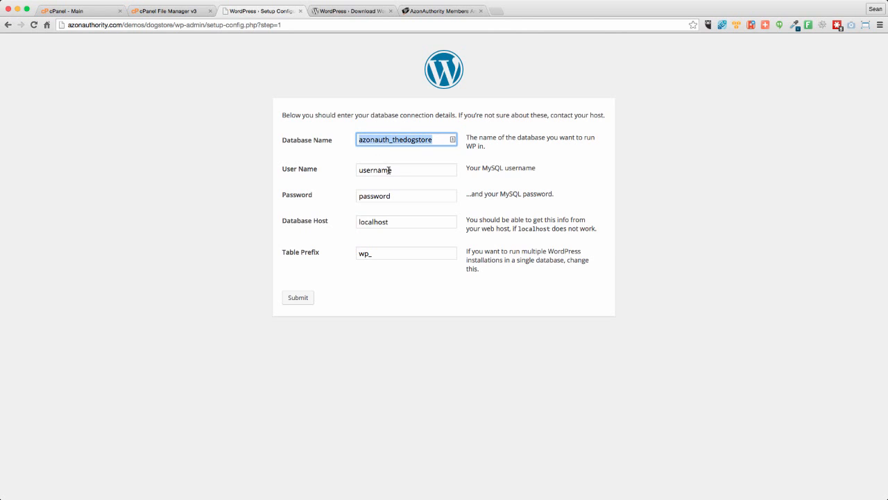
{"action": "double_click", "coordinate": [389, 169]}
{"action": "key", "text": "super+v"}
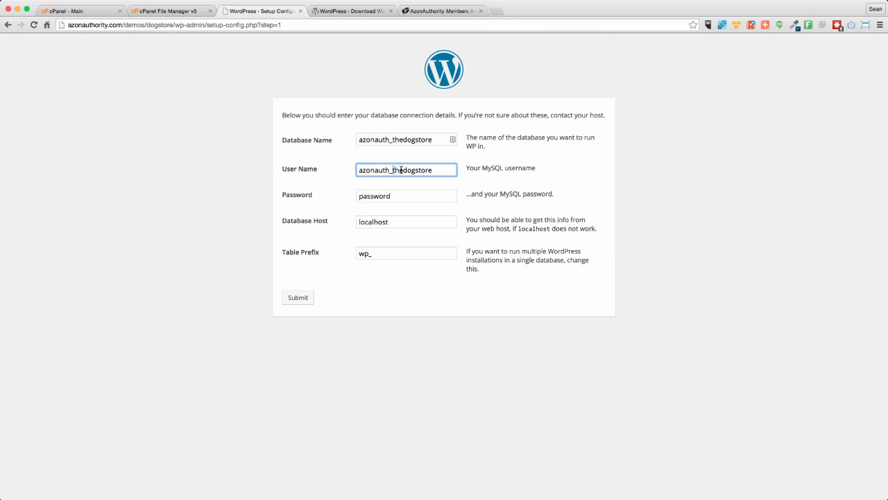
{"action": "left_click_drag", "start_coordinate": [394, 170], "coordinate": [434, 170]}
{"action": "type", "text": "doguser"}
- Paste the MySQL user's password in place of the placeholder in the password field
{"action": "left_click", "coordinate": [427, 195]}
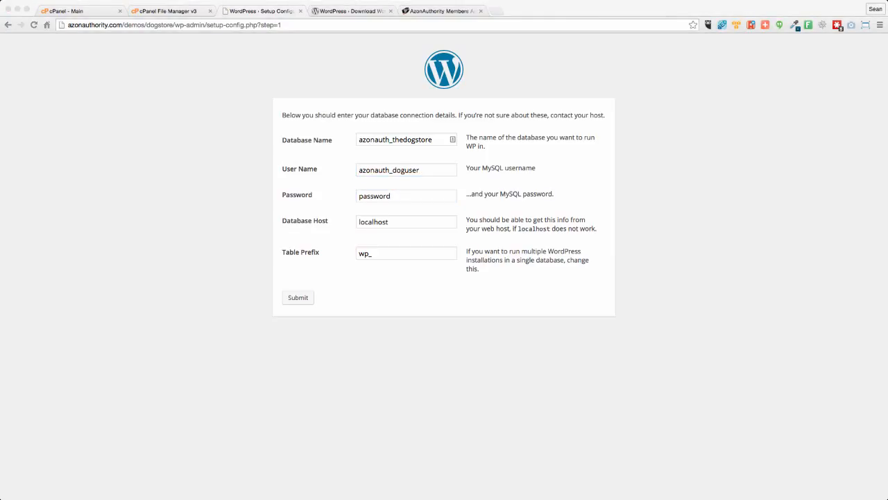
{"action": "double_click", "coordinate": [414, 197]}
{"action": "key", "text": "super+v"}
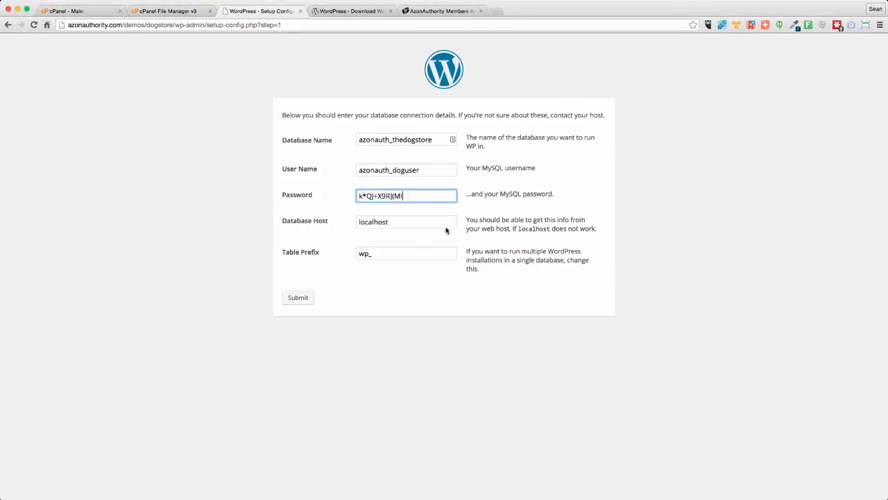
- Remove the default letters wp from the table prefix and submit the database connection details
{"action": "left_click", "coordinate": [405, 222]}
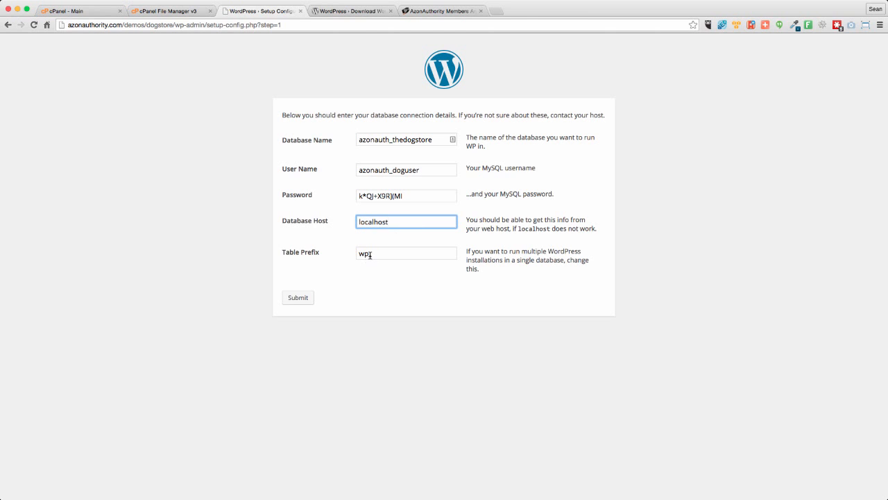
{"action": "left_click_drag", "start_coordinate": [367, 254], "coordinate": [344, 254]}
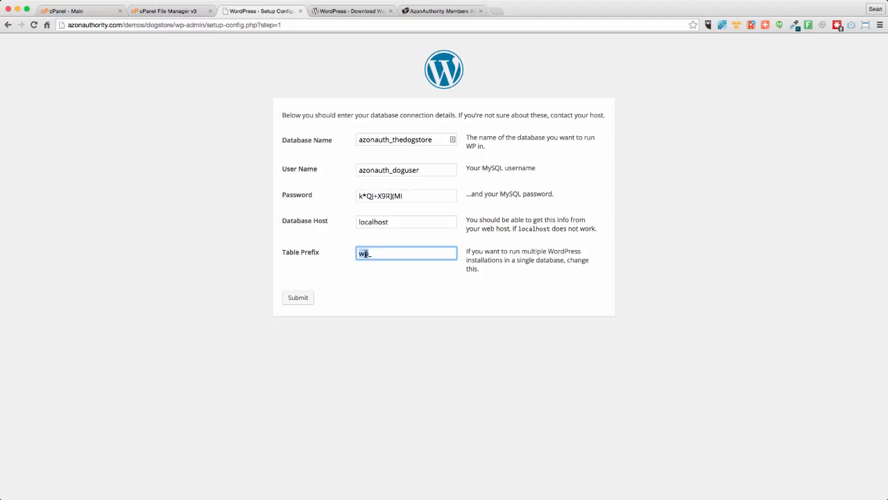
{"action": "left_click", "coordinate": [369, 254]}
{"action": "key", "text": "BackSpace"}
{"action": "key", "text": "BackSpace"}
{"action": "left_click", "coordinate": [297, 300]}
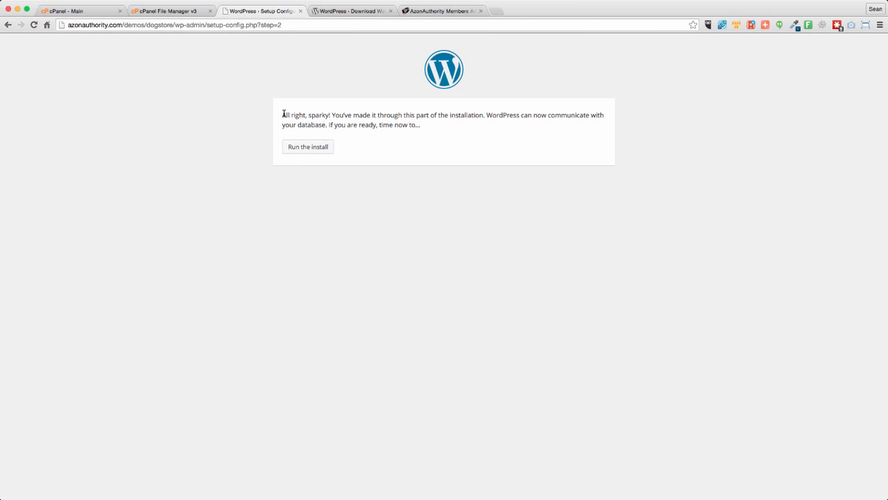
- Run the install and enter the site title The Dog Store with the username Administrator
{"action": "left_click", "coordinate": [313, 147]}
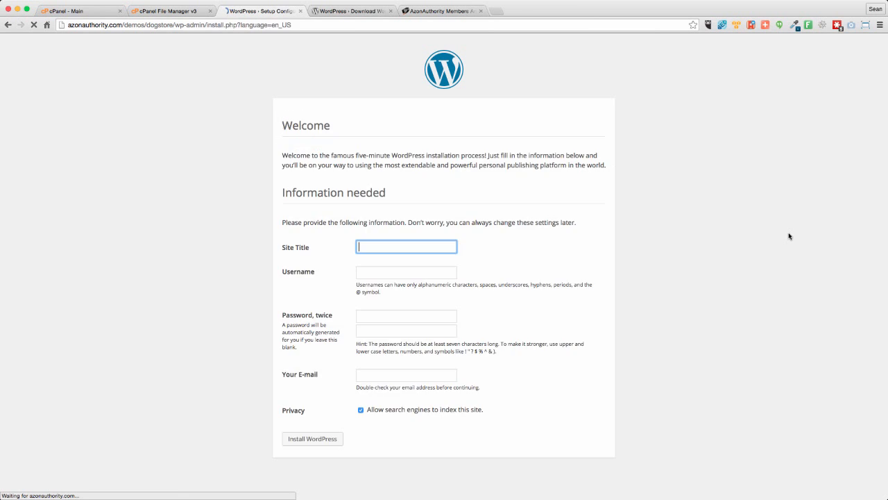
{"action": "left_click", "coordinate": [382, 246]}
{"action": "type", "text": "The Dog"}
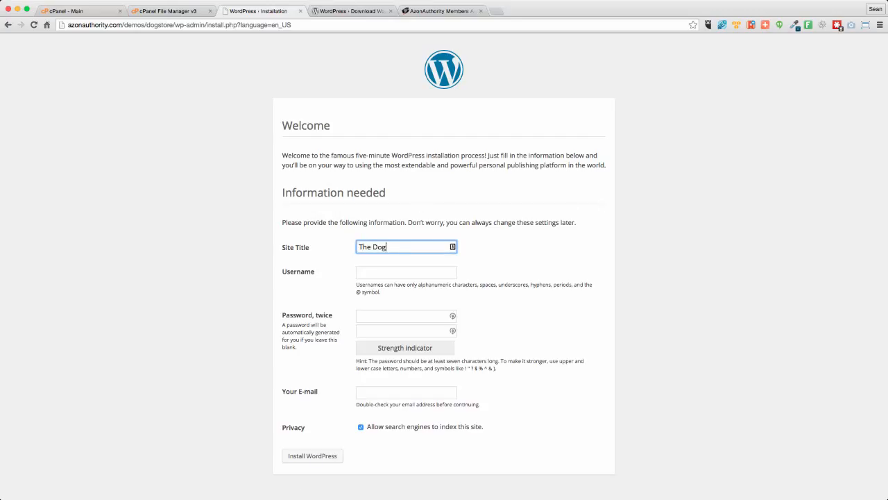
{"action": "type", "text": " Store"}
{"action": "key", "text": "Tab"}
{"action": "type", "text": "Ad"}
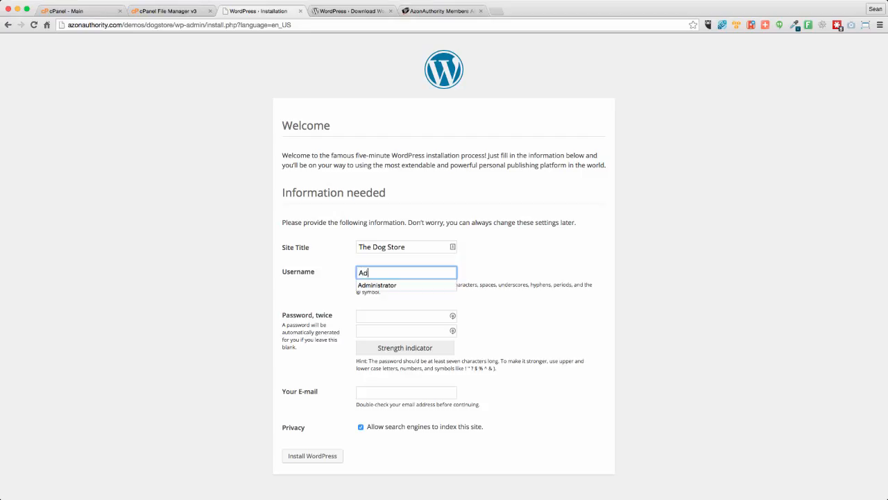
{"action": "left_click", "coordinate": [377, 285]}
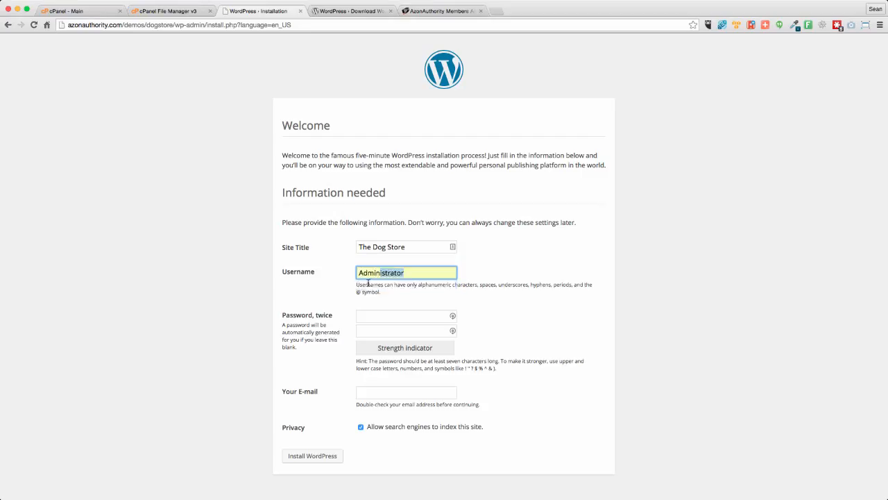
- Enter the administrator account password in both password fields of the installation form
{"action": "left_click", "coordinate": [375, 315]}
{"action": "type", "text": "p"}
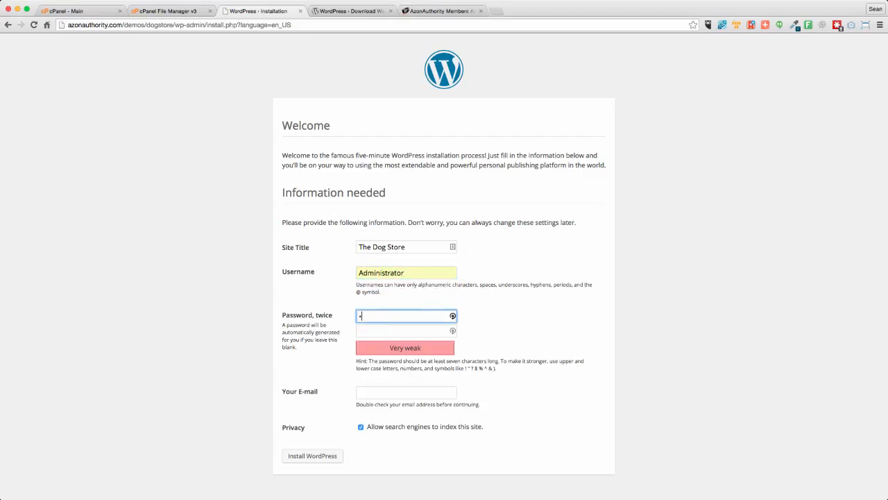
{"action": "type", "text": "••••••••"}
{"action": "key", "text": "Tab"}
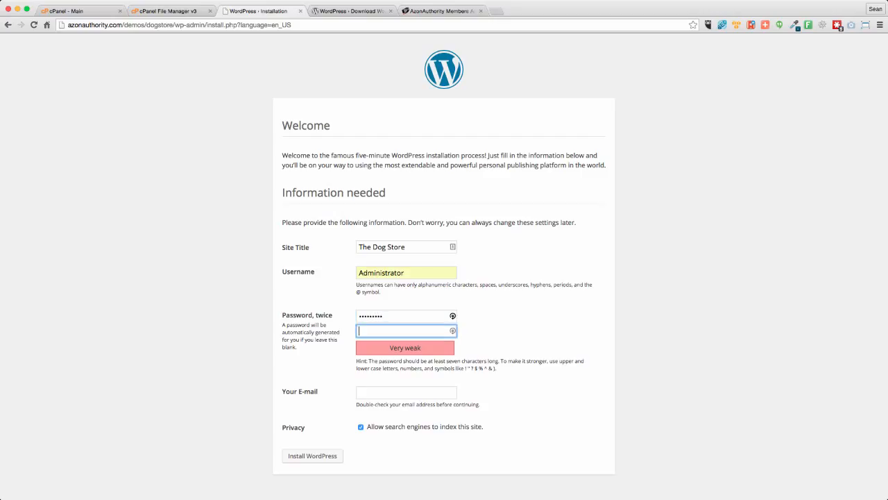
{"action": "type", "text": "•••••••••"}
- Fill in the administrator's e-mail and install WordPress with search engine indexing disallowed
{"action": "left_click", "coordinate": [395, 389]}
{"action": "left_click", "coordinate": [403, 404]}
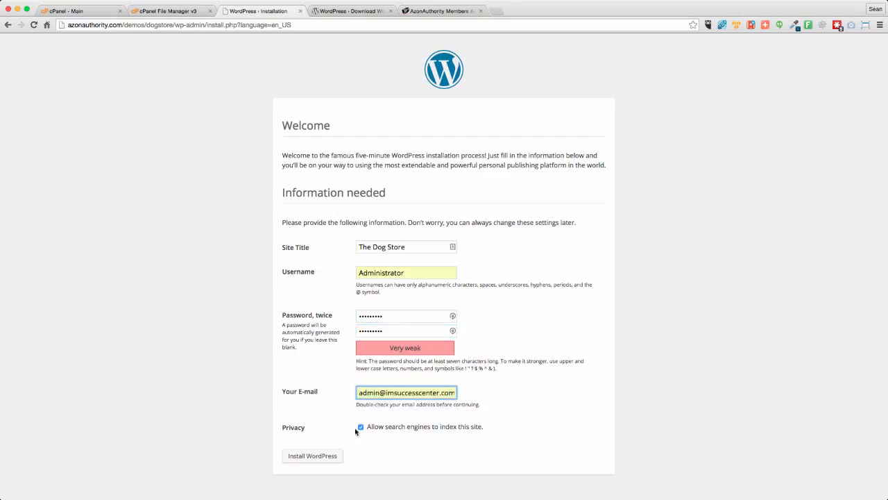
{"action": "left_click", "coordinate": [361, 427]}
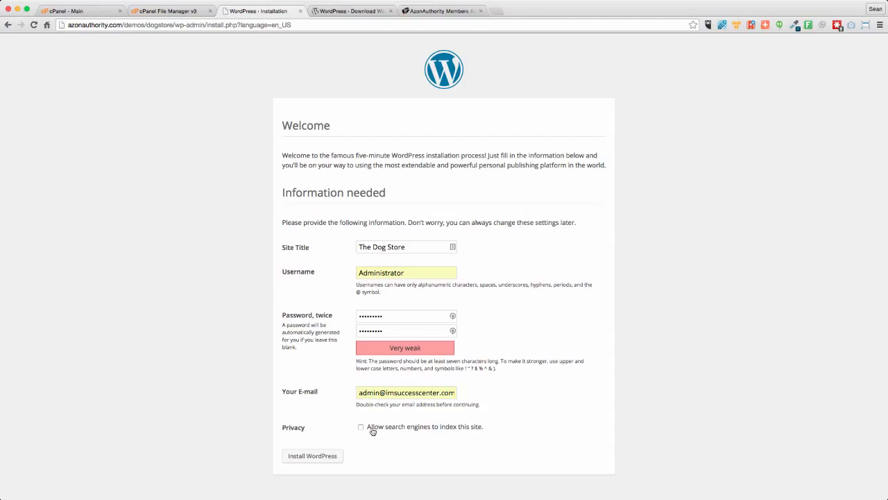
{"action": "left_click", "coordinate": [296, 456]}
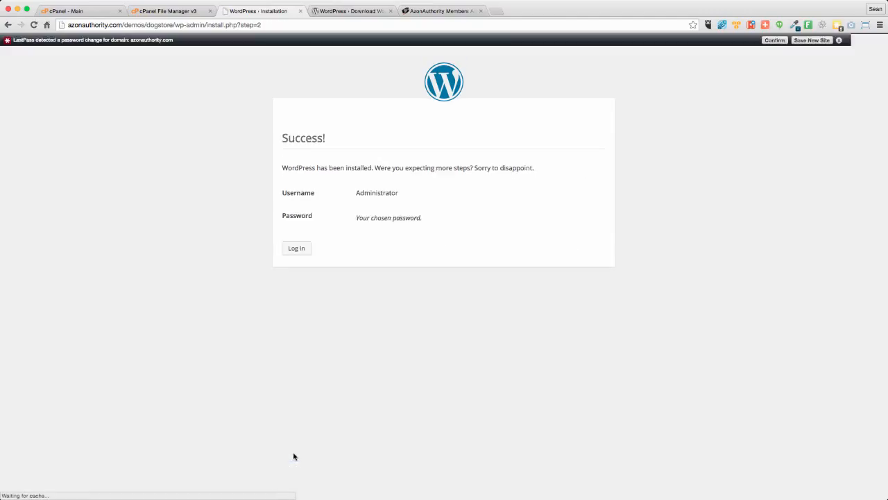
- Open the WordPress login page and try to log in as Administrator with the account password
{"action": "left_click", "coordinate": [304, 249]}
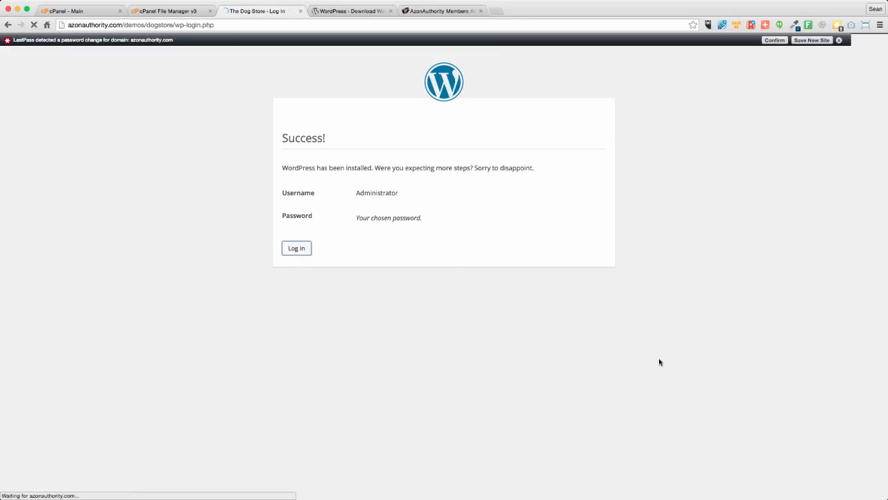
{"action": "double_click", "coordinate": [428, 234]}
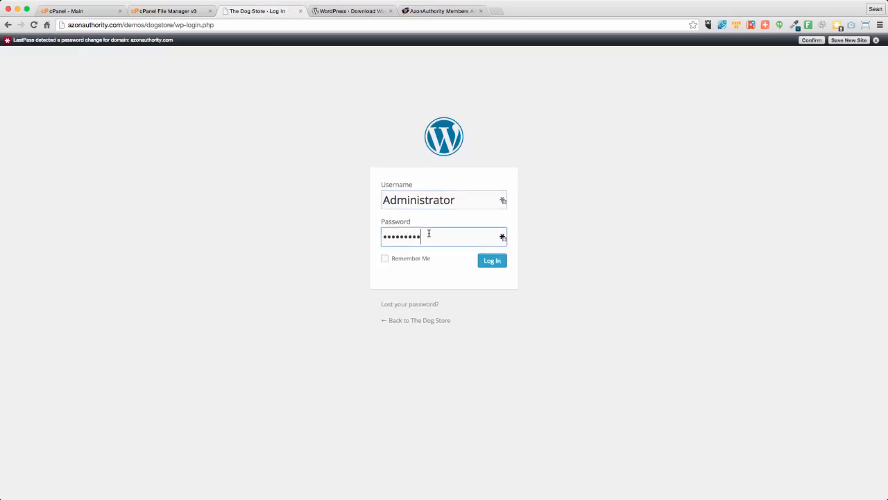
{"action": "type", "text": "•••••••••••••••"}
{"action": "key", "text": "Return"}
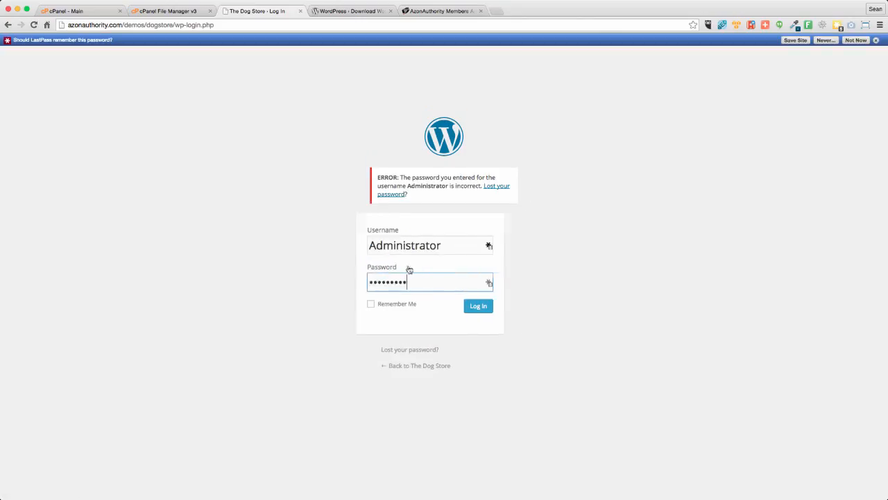
- Log in as Administrator by re-entering the account password, and close the LastPass save prompt
{"action": "type", "text": "••••••••••"}
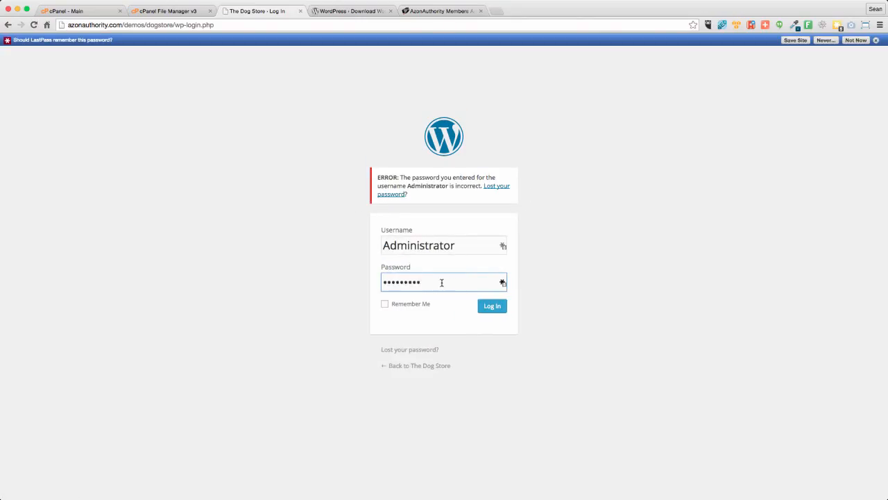
{"action": "double_click", "coordinate": [441, 281]}
{"action": "type", "text": "••••••••"}
{"action": "key", "text": "Return"}
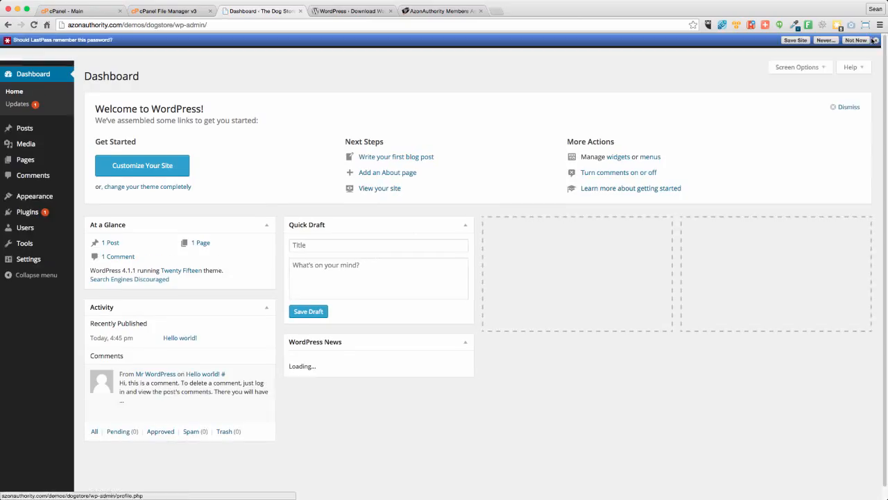
{"action": "left_click", "coordinate": [875, 40]}
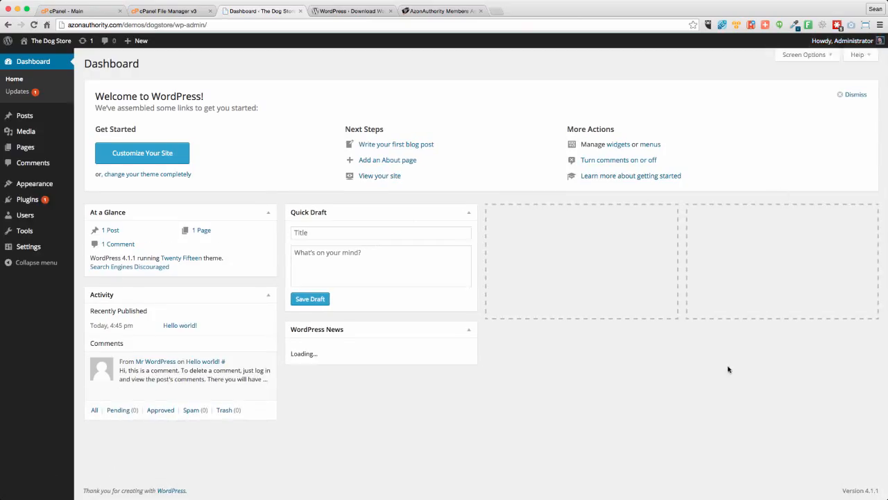
- Dismiss the dashboard's welcome panel and view The Dog Store's front page in a separate browser tab
{"action": "left_click", "coordinate": [856, 95]}
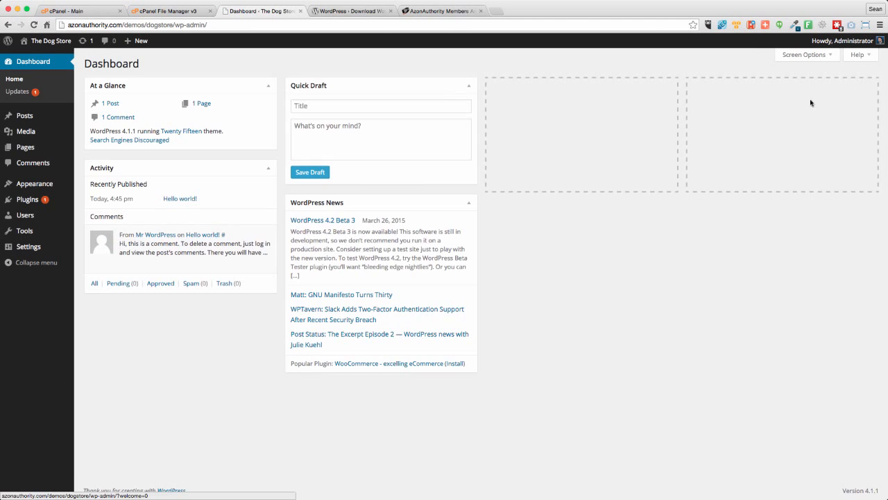
{"action": "right_click", "coordinate": [47, 42]}
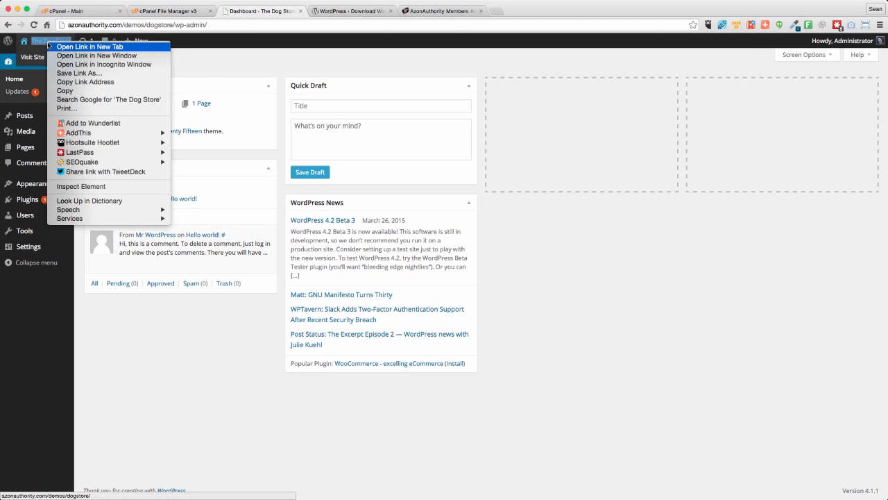
{"action": "left_click", "coordinate": [384, 10]}
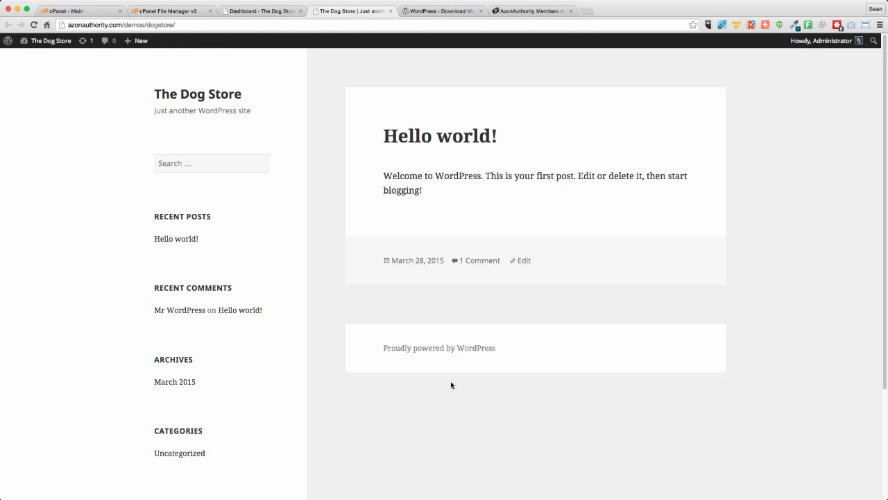
- Return to the dashboard and update the Akismet plugin through WordPress Updates
{"action": "left_click", "coordinate": [262, 13]}
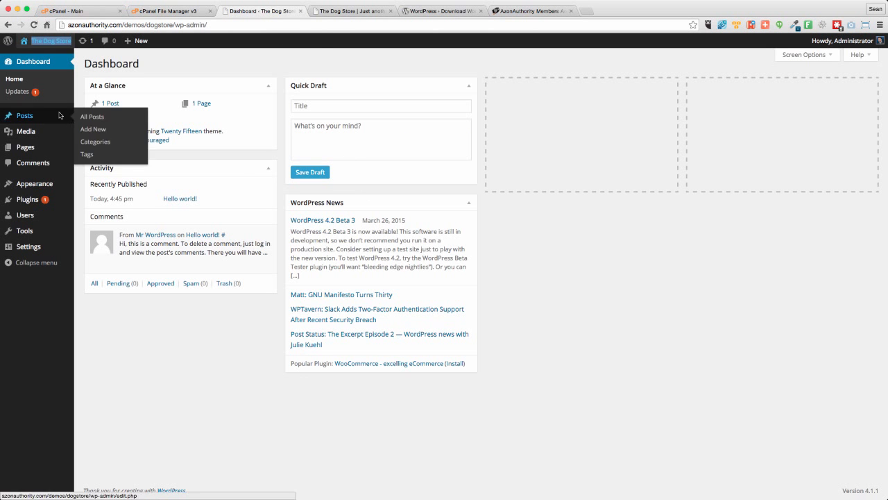
{"action": "left_click", "coordinate": [16, 91]}
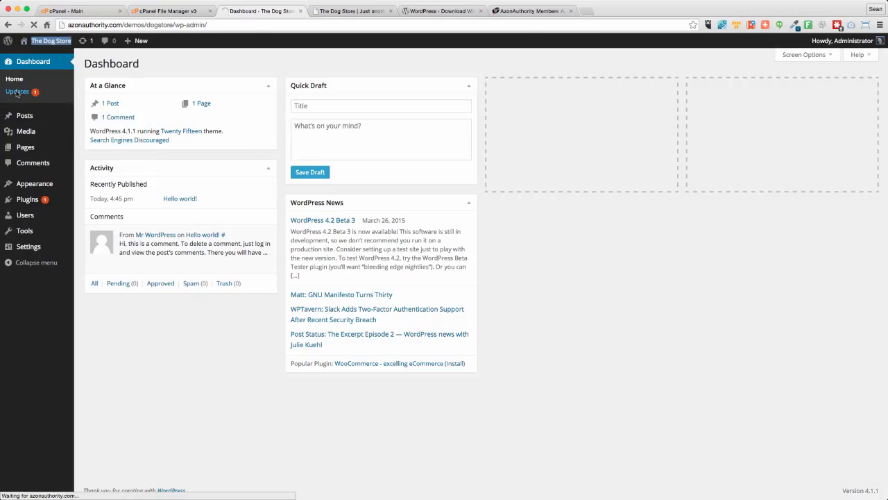
{"action": "left_click", "coordinate": [93, 210]}
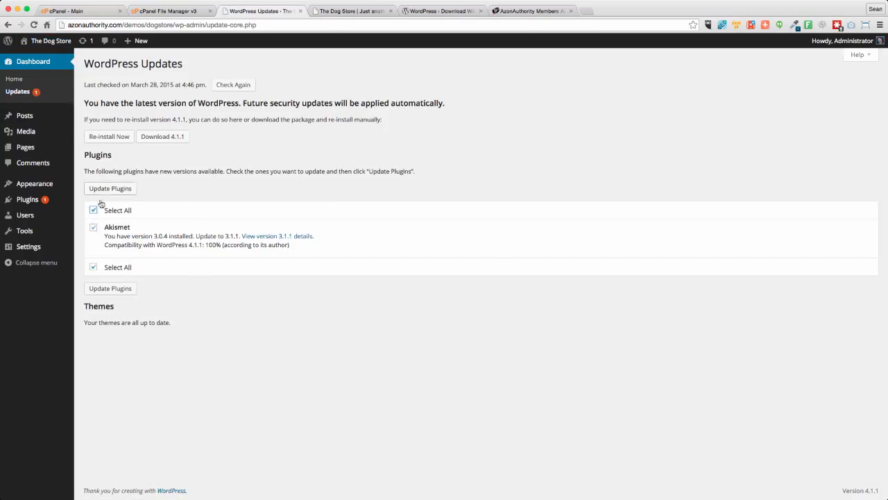
{"action": "left_click", "coordinate": [104, 190]}
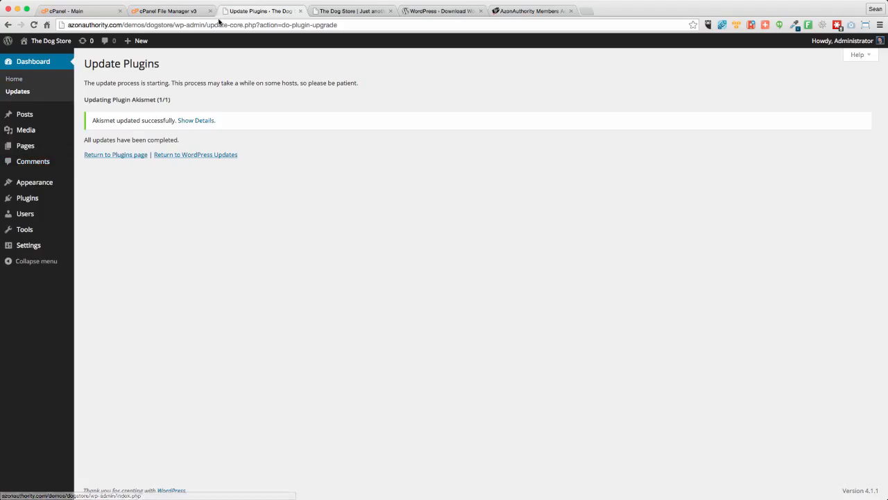
- Download the AzonAuthority plugin from the AzonAuthority members dashboard
{"action": "left_click", "coordinate": [532, 11]}
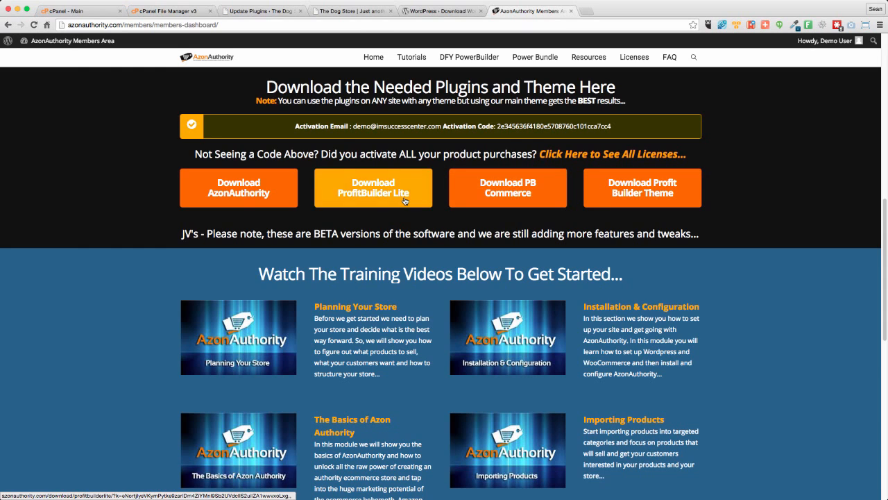
{"action": "left_click", "coordinate": [254, 193]}
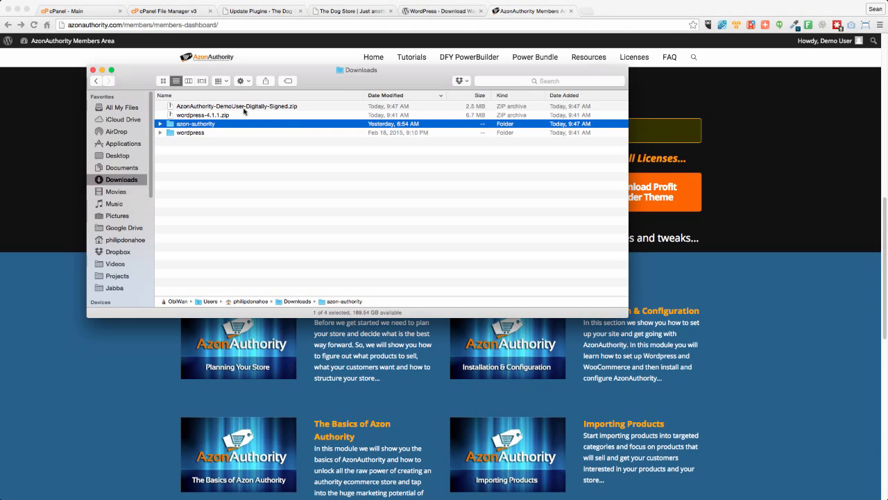
- Download ProfitBuilder Lite, PB Commerce and the Profit Builder Theme from the members dashboard, and close the Downloads folder window
{"action": "left_click", "coordinate": [79, 122]}
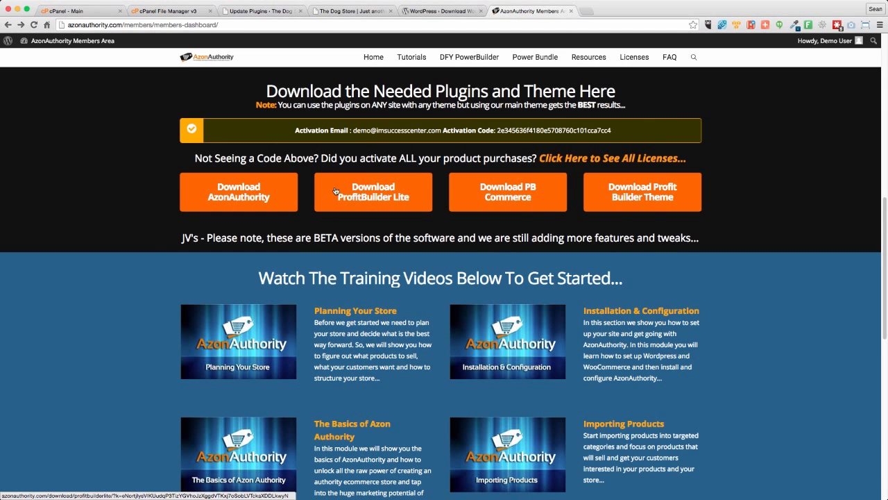
{"action": "left_click", "coordinate": [360, 190]}
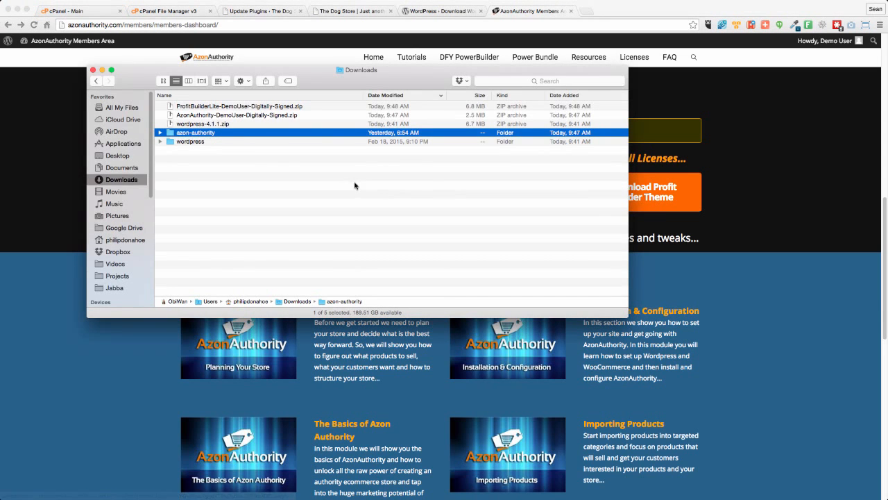
{"action": "left_click", "coordinate": [75, 185]}
{"action": "left_click", "coordinate": [506, 200]}
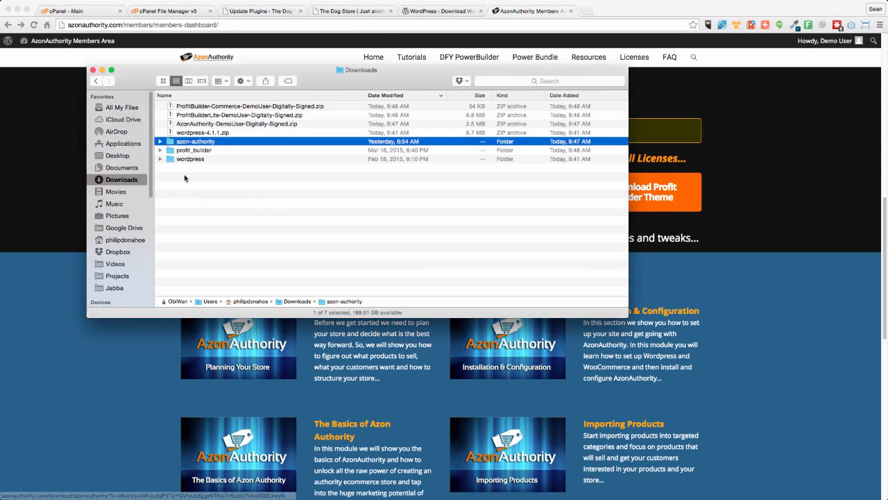
{"action": "left_click", "coordinate": [62, 185]}
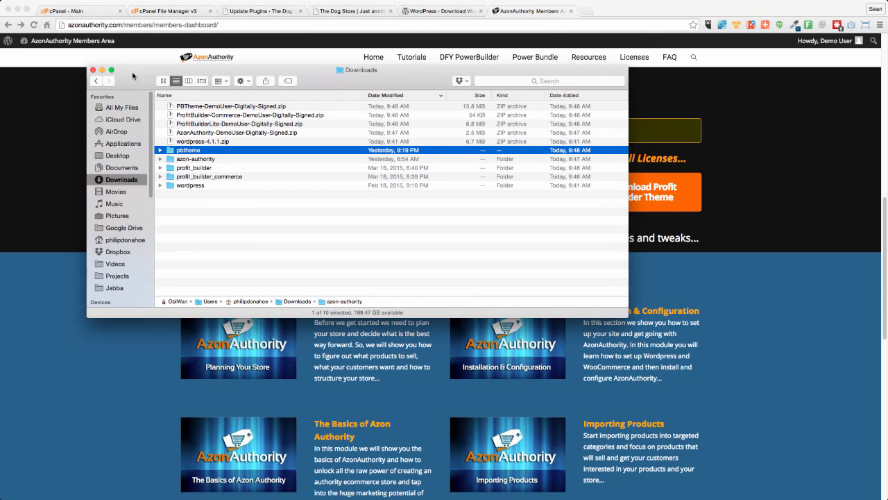
{"action": "left_click", "coordinate": [93, 70]}
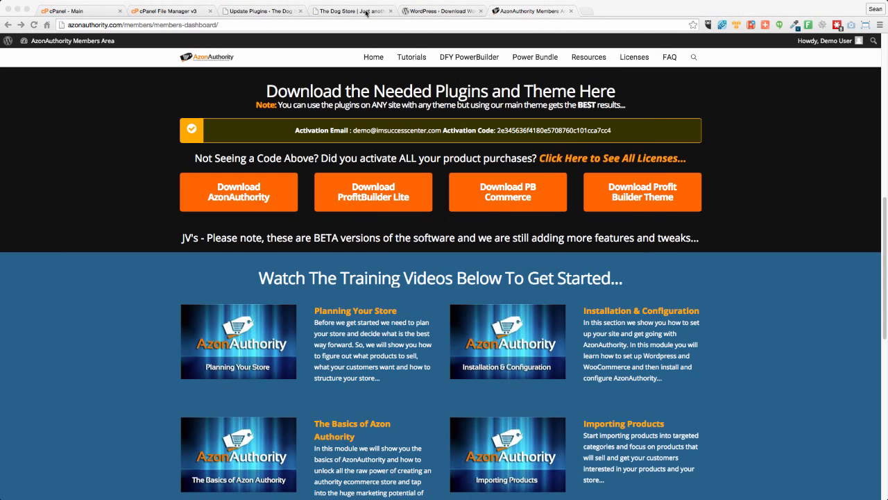
- Close the cPanel File Manager and cPanel Main browser tabs
{"action": "left_click", "coordinate": [175, 13]}
{"action": "left_click", "coordinate": [210, 11]}
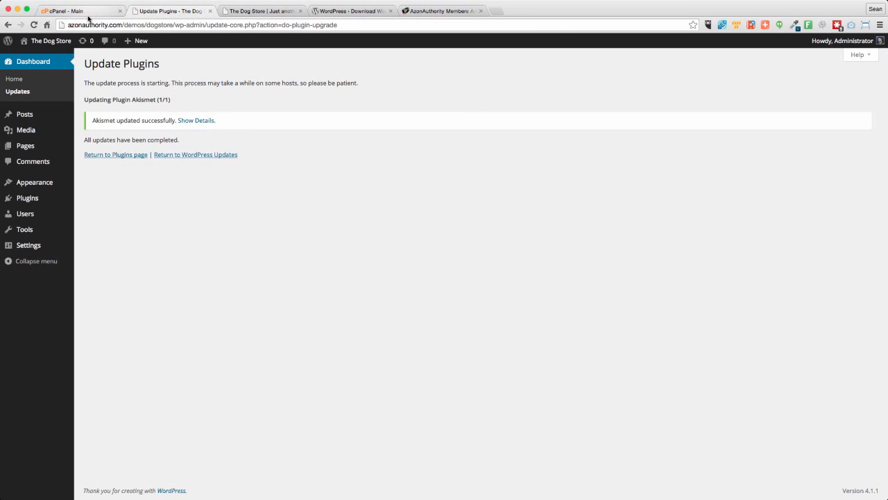
{"action": "left_click", "coordinate": [88, 12]}
{"action": "left_click", "coordinate": [120, 11]}
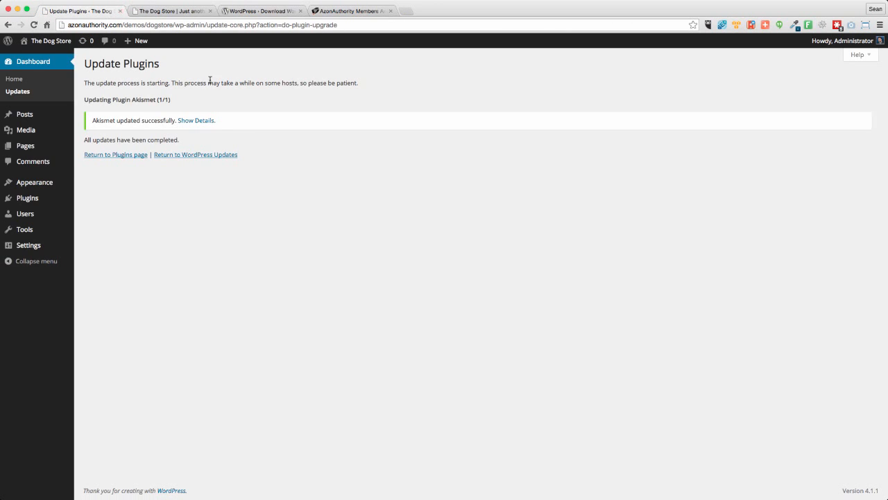
- Add a new plugin to The Dog Store by uploading and installing AzonAuthority-DemoUser-Digitally-Signed.zip from Downloads
{"action": "mouse_move", "coordinate": [26, 199]}
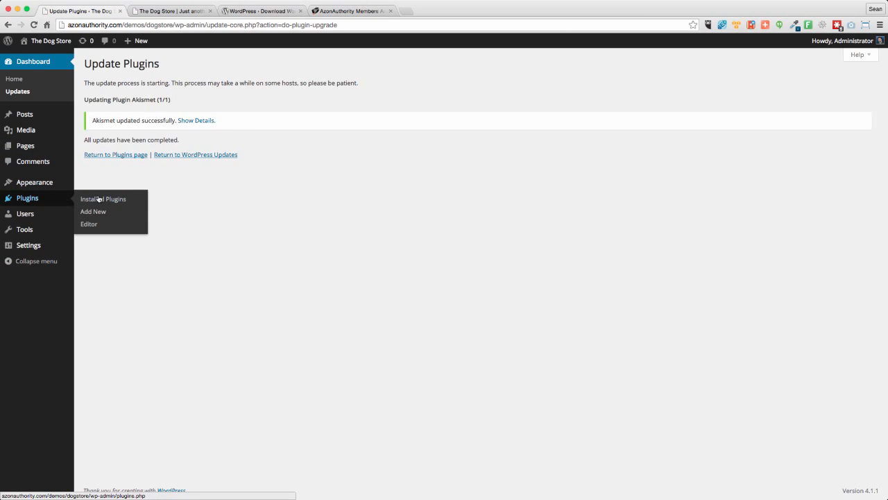
{"action": "left_click", "coordinate": [85, 213]}
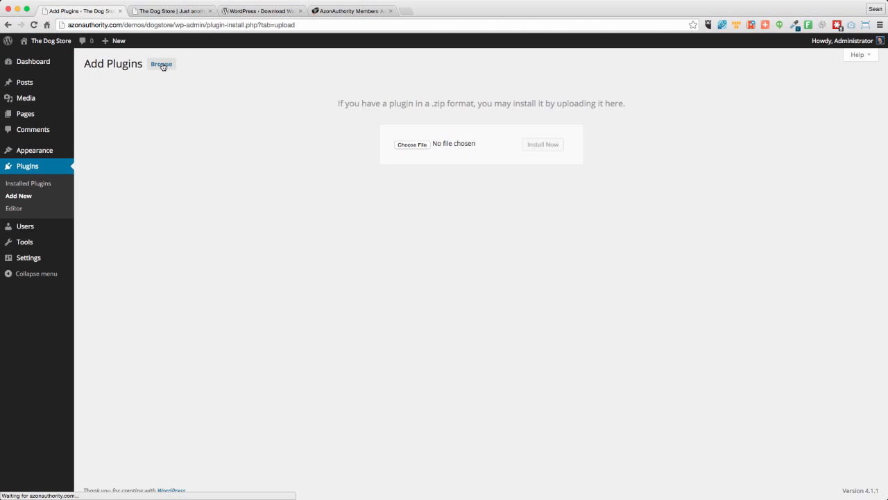
{"action": "left_click", "coordinate": [420, 145]}
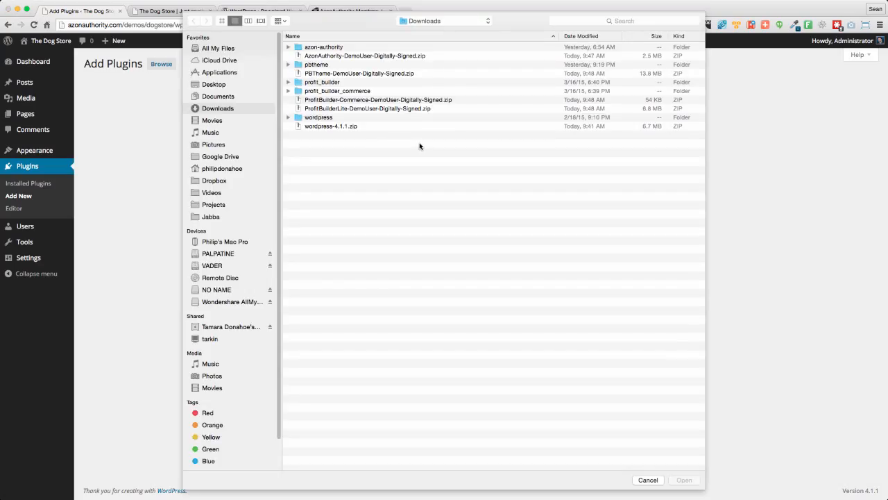
{"action": "left_click", "coordinate": [340, 58]}
{"action": "left_click", "coordinate": [682, 479]}
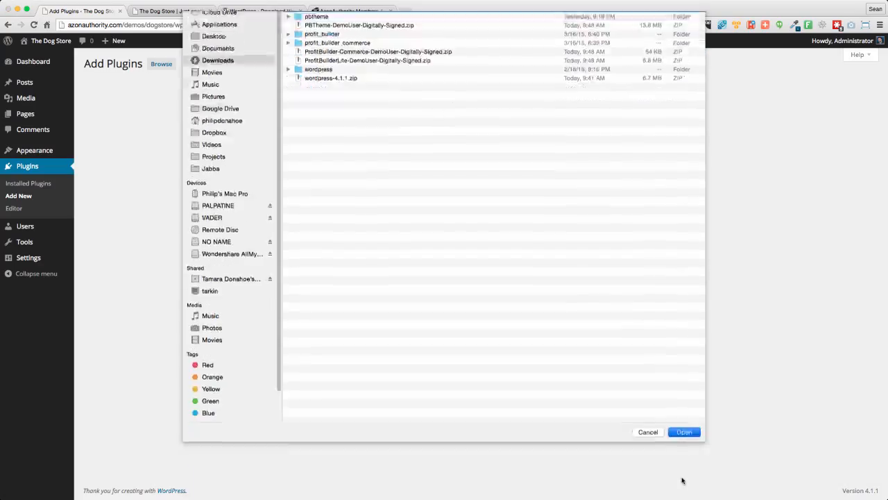
{"action": "left_click", "coordinate": [543, 145]}
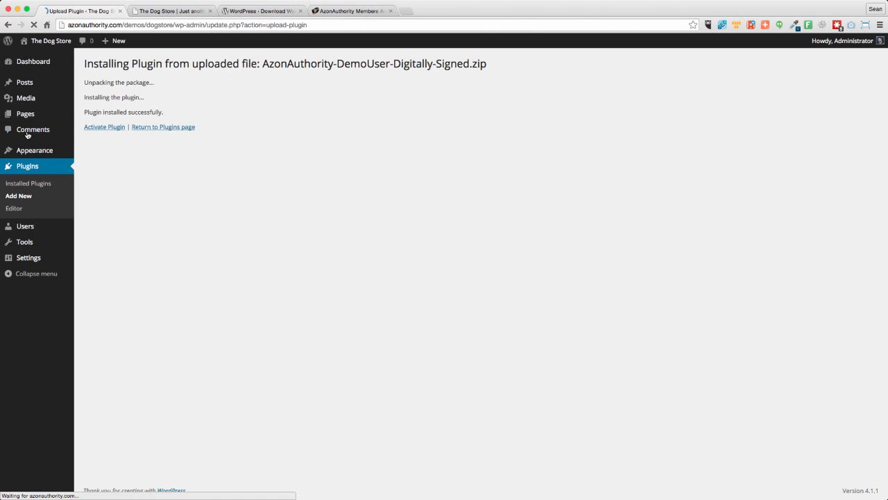
- Return to the plugin upload page and install ProfitBuilderLite-DemoUser-Digitally-Signed.zip
{"action": "left_click", "coordinate": [8, 24]}
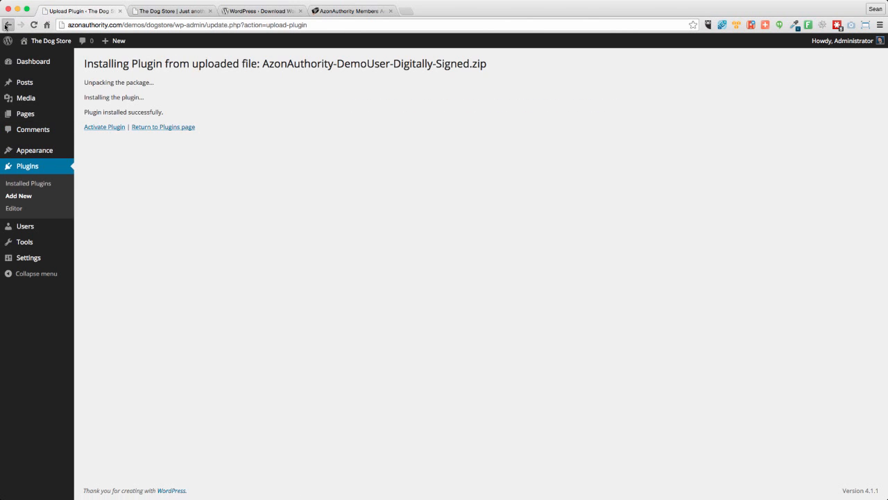
{"action": "left_click", "coordinate": [413, 144]}
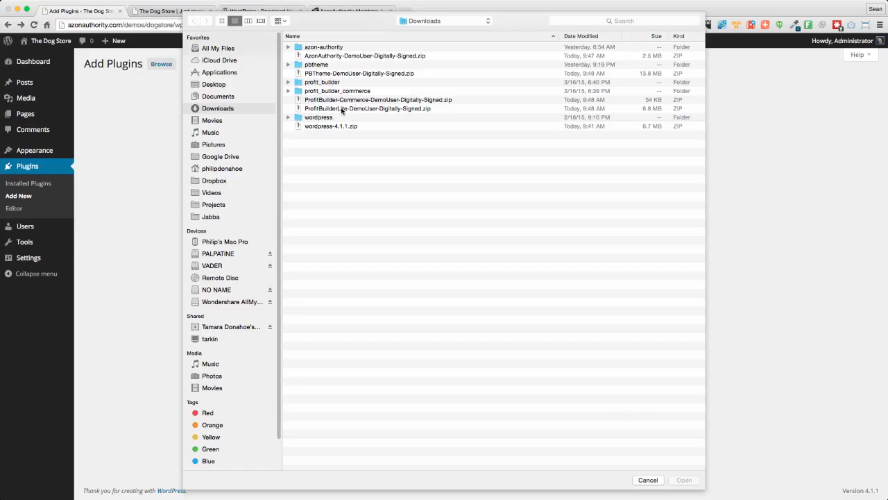
{"action": "left_click", "coordinate": [341, 109]}
{"action": "left_click", "coordinate": [685, 479]}
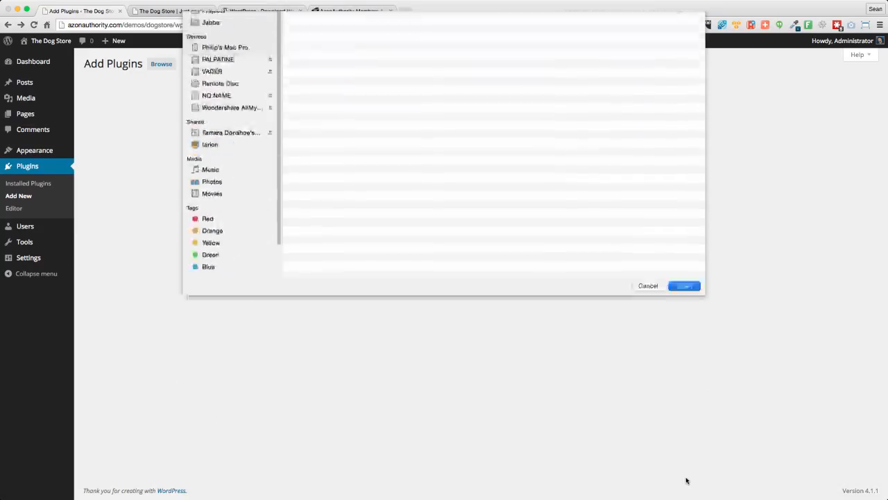
{"action": "left_click", "coordinate": [559, 147]}
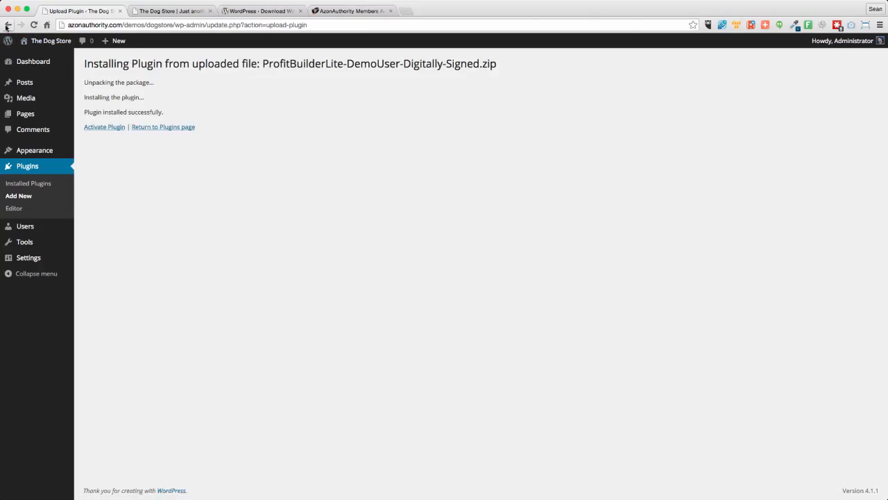
- Return to the plugin upload page and install ProfitBuilder-Commerce-DemoUser-Digitally-Signed.zip
{"action": "left_click", "coordinate": [5, 27]}
{"action": "left_click", "coordinate": [416, 145]}
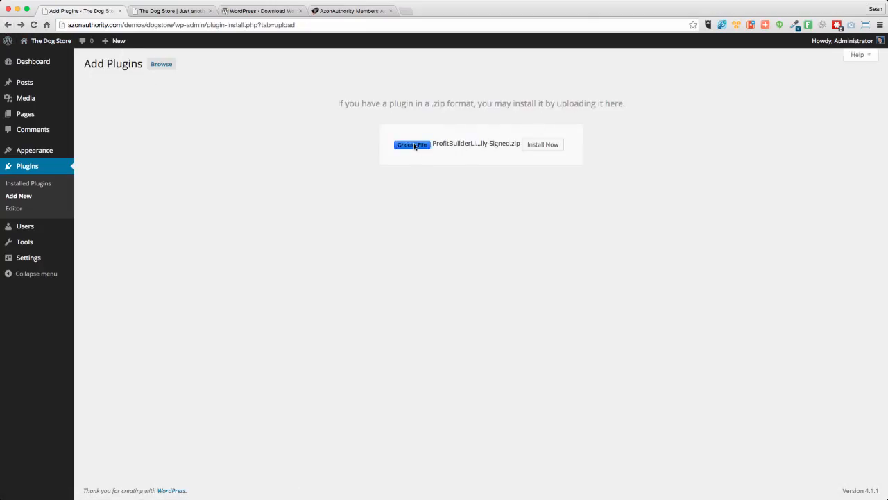
{"action": "left_click", "coordinate": [371, 102]}
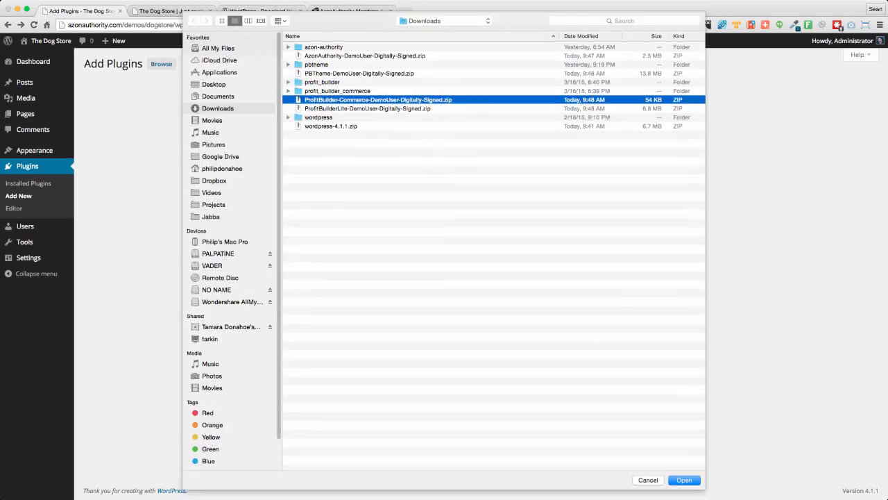
{"action": "left_click", "coordinate": [689, 480]}
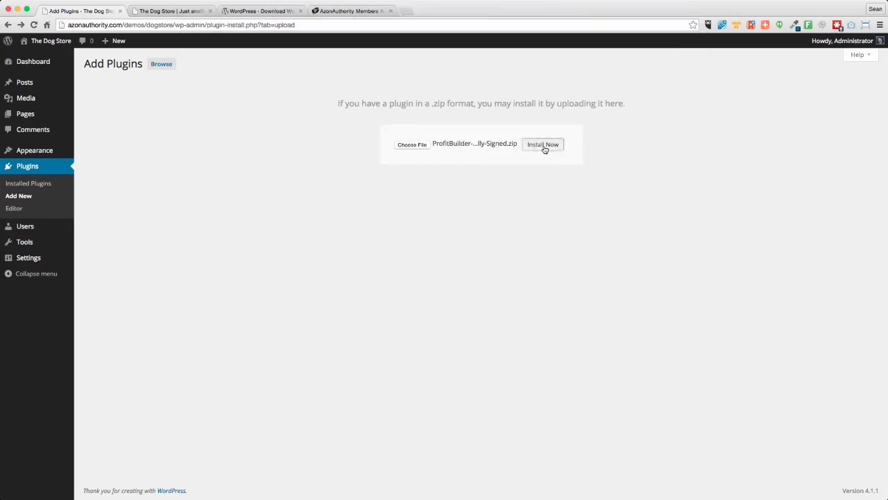
{"action": "left_click", "coordinate": [543, 147]}
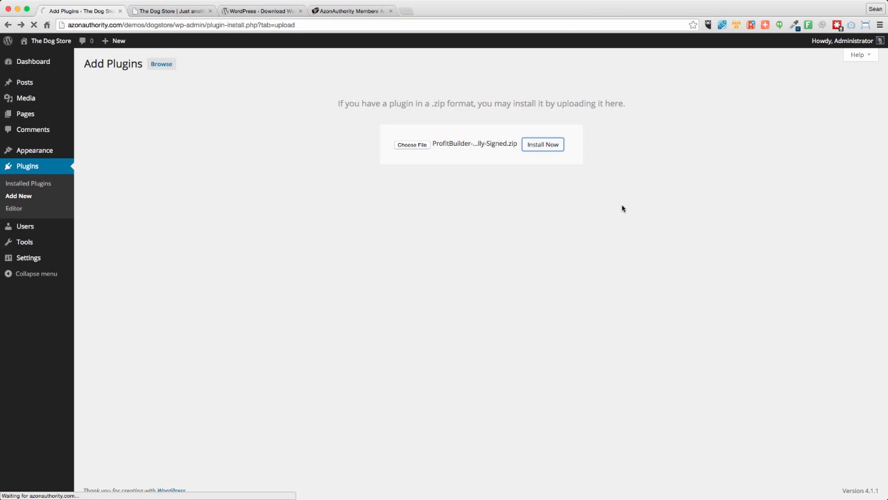
- Bulk activate the AzonAutority, Profit Builder Lite and Profit Builder WooCommerce Extender plugins from the installed plugins list
{"action": "left_click", "coordinate": [18, 186]}
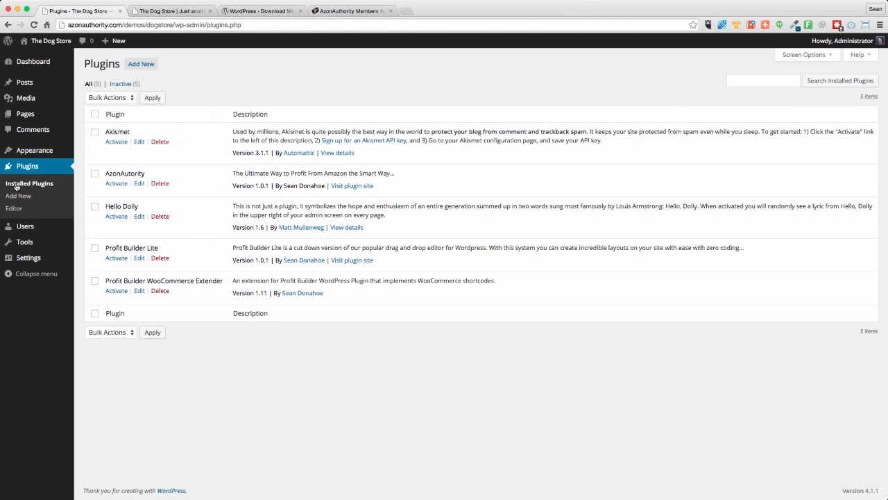
{"action": "left_click", "coordinate": [94, 173]}
{"action": "left_click", "coordinate": [94, 248]}
{"action": "left_click", "coordinate": [94, 280]}
{"action": "left_click", "coordinate": [109, 333]}
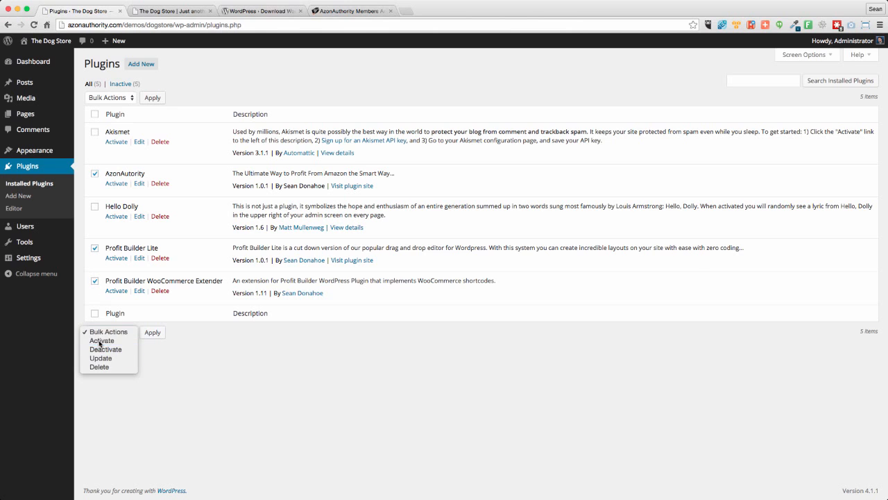
{"action": "left_click", "coordinate": [101, 341]}
{"action": "left_click", "coordinate": [152, 333]}
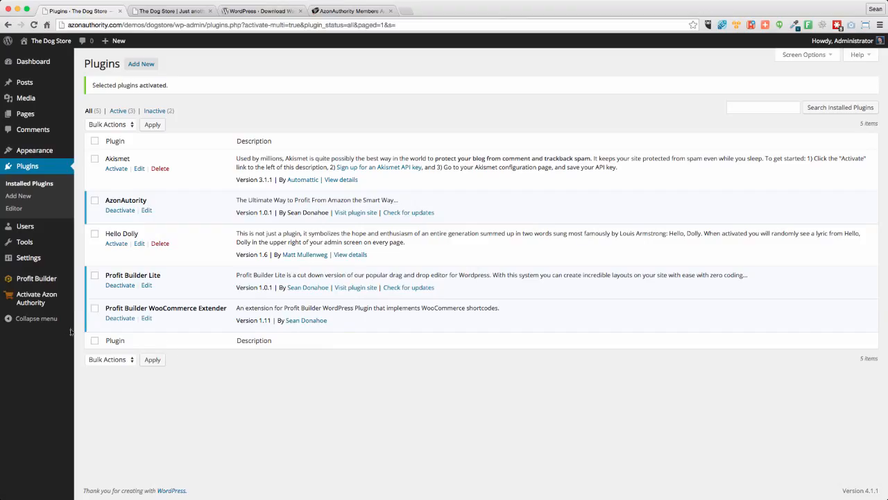
- Open the Azon Authority activation page, copy the activation code from the members dashboard, and close the WordPress download tab
{"action": "left_click", "coordinate": [32, 299]}
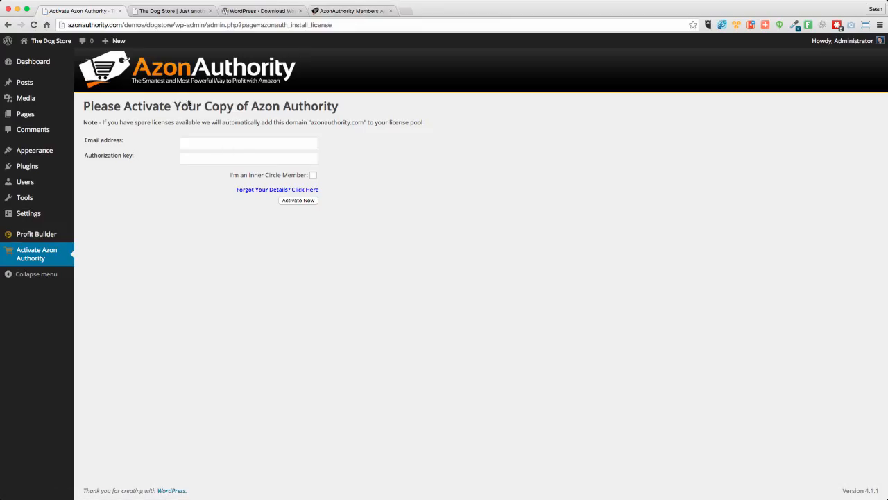
{"action": "left_click", "coordinate": [334, 11]}
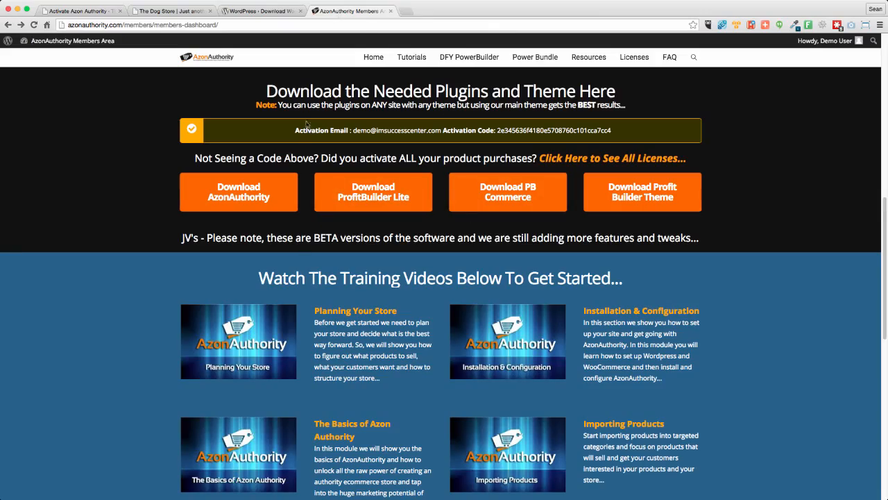
{"action": "double_click", "coordinate": [522, 130]}
{"action": "key", "text": "super+c"}
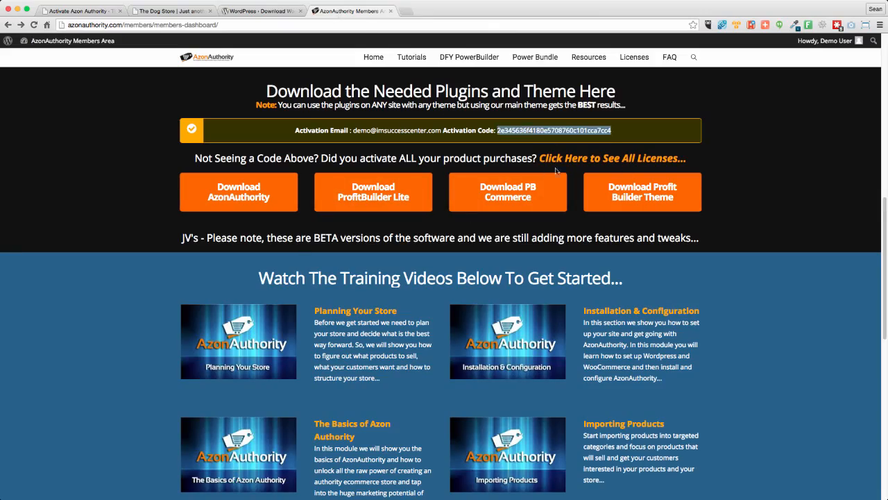
{"action": "left_click", "coordinate": [264, 11]}
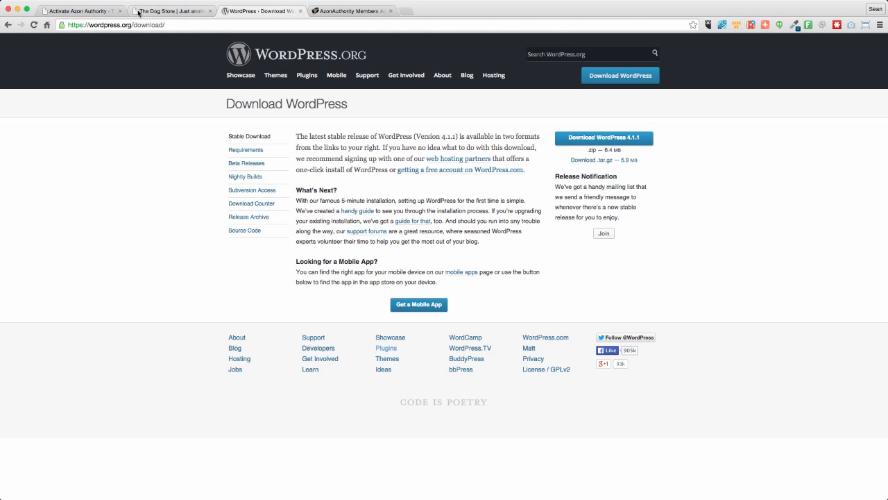
{"action": "left_click", "coordinate": [299, 11]}
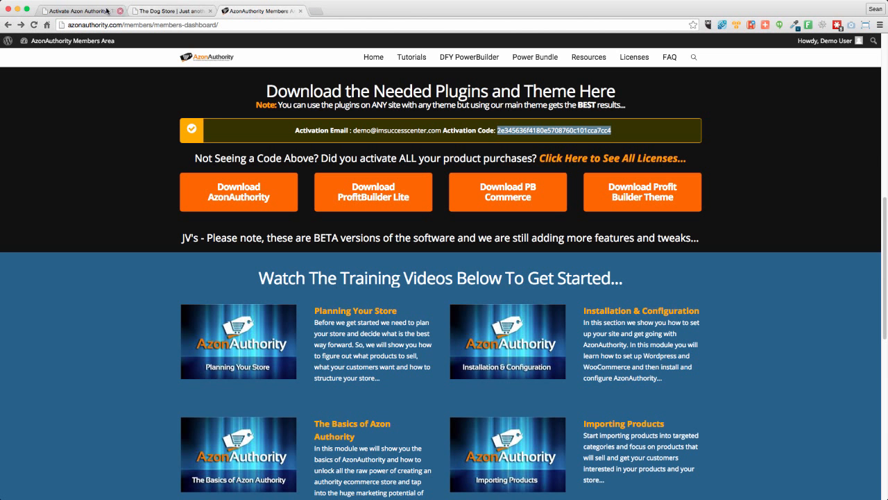
- Activate Azon Authority by entering the activation email address and pasting the authorization key
{"action": "left_click", "coordinate": [80, 12]}
{"action": "left_click", "coordinate": [226, 140]}
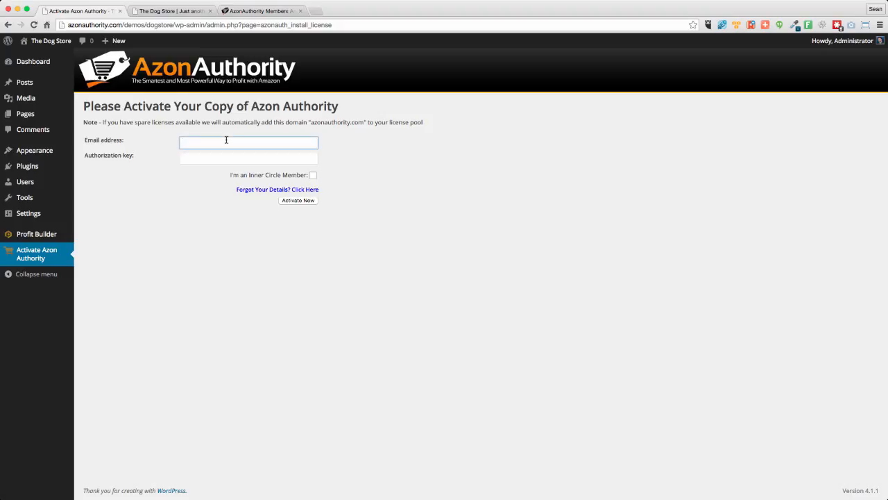
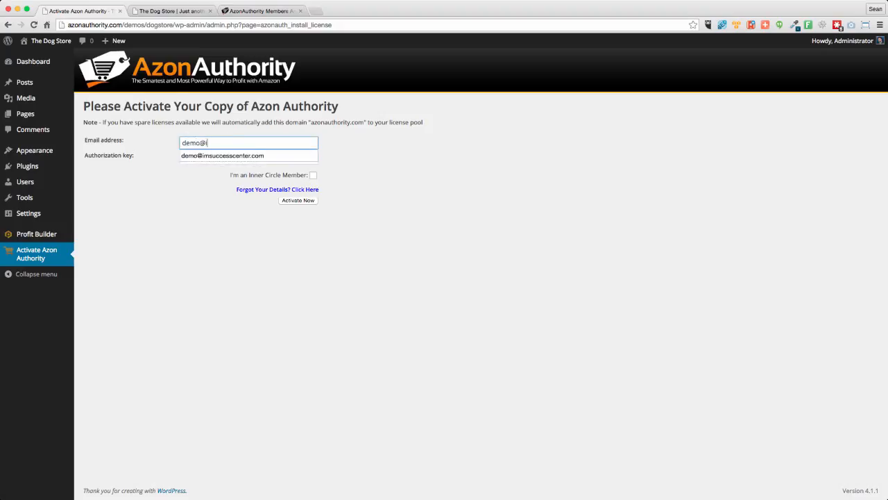
{"action": "key", "text": "Tab"}
{"action": "key", "text": "super+v"}
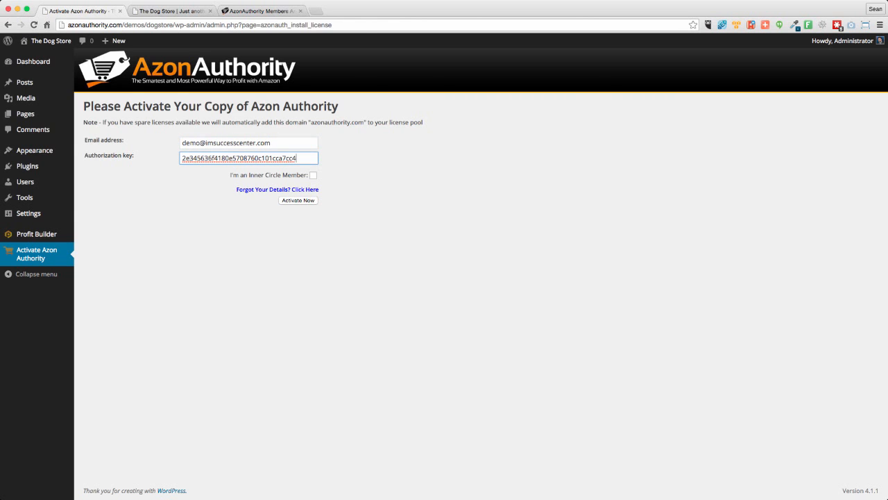
{"action": "left_click", "coordinate": [298, 201]}
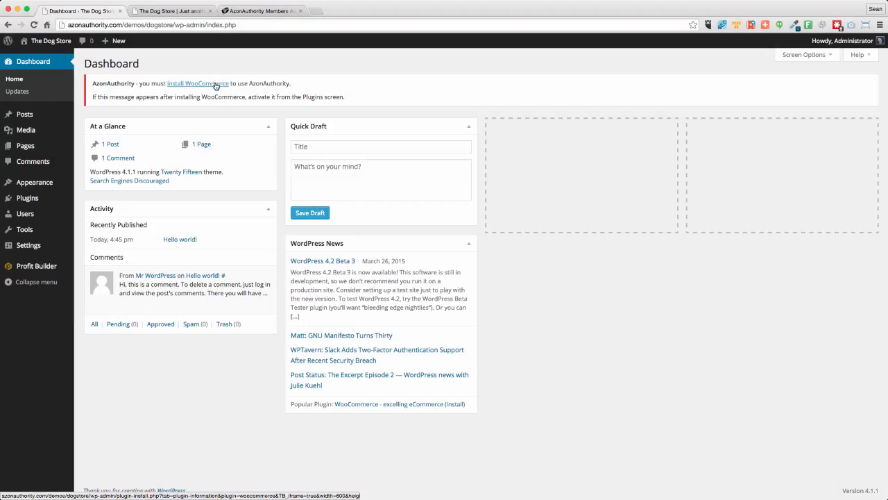
- Upload and install the theme from PBTheme-DemoUser-Digitally-Signed.zip in the Downloads folder
{"action": "mouse_move", "coordinate": [34, 183]}
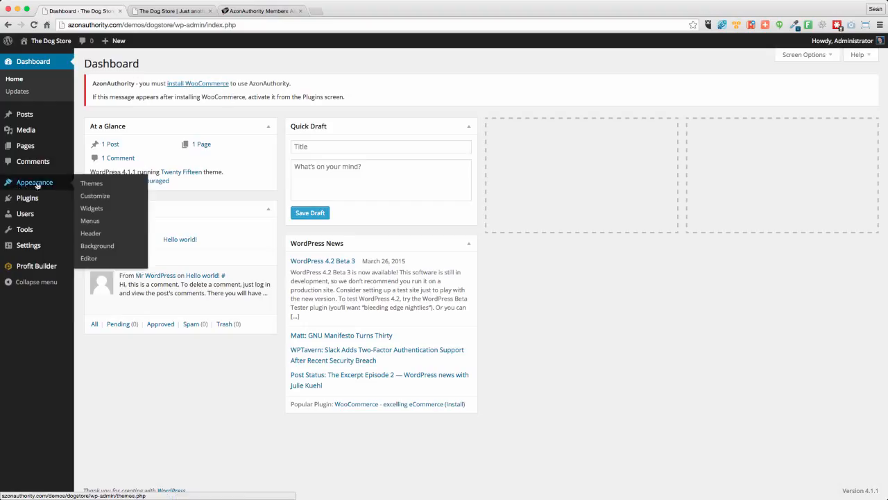
{"action": "left_click", "coordinate": [92, 185]}
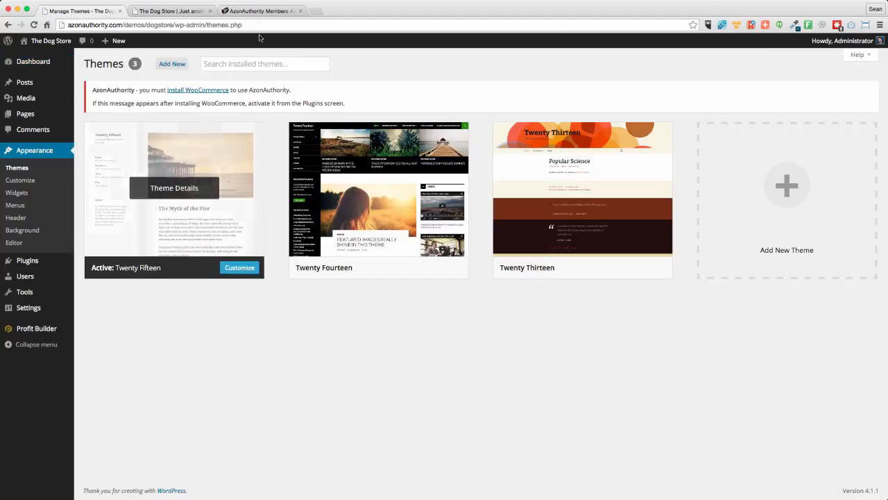
{"action": "left_click", "coordinate": [175, 64]}
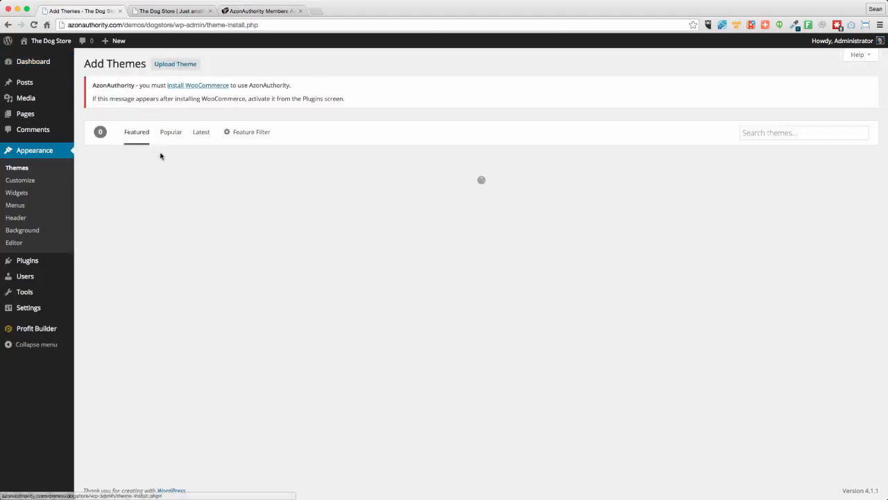
{"action": "left_click", "coordinate": [179, 64]}
{"action": "left_click", "coordinate": [421, 186]}
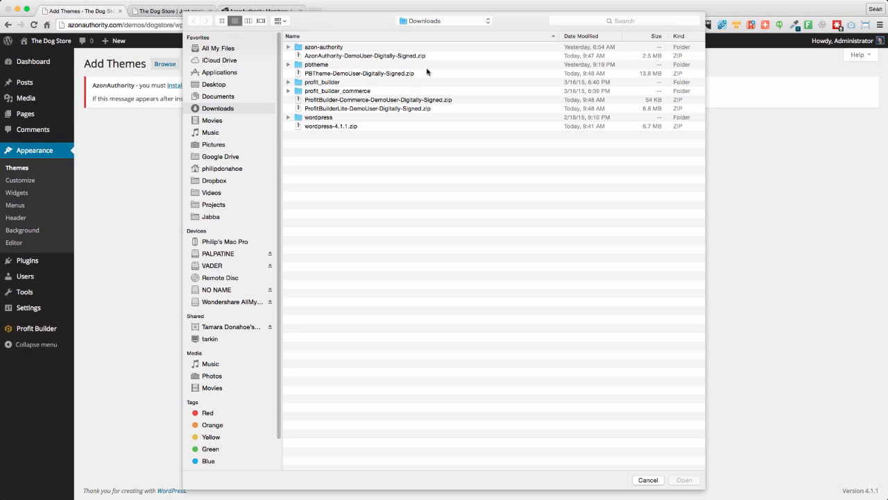
{"action": "left_click", "coordinate": [346, 73]}
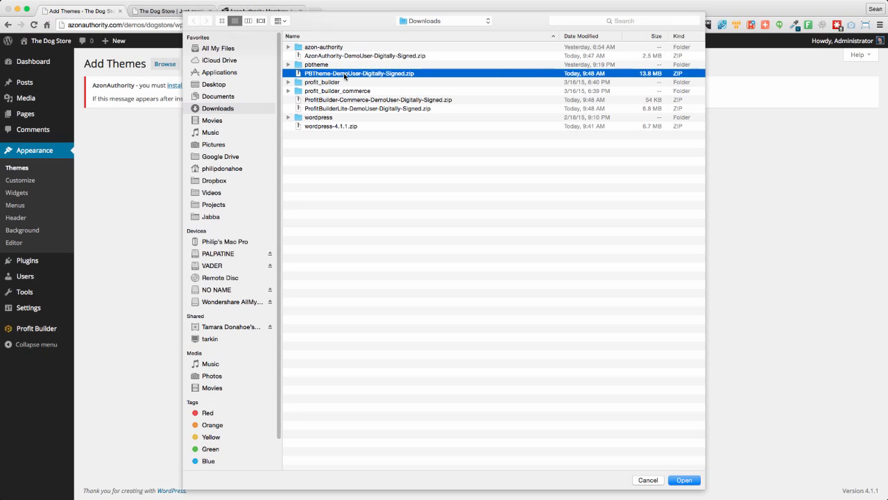
{"action": "left_click", "coordinate": [683, 481]}
{"action": "left_click", "coordinate": [543, 188]}
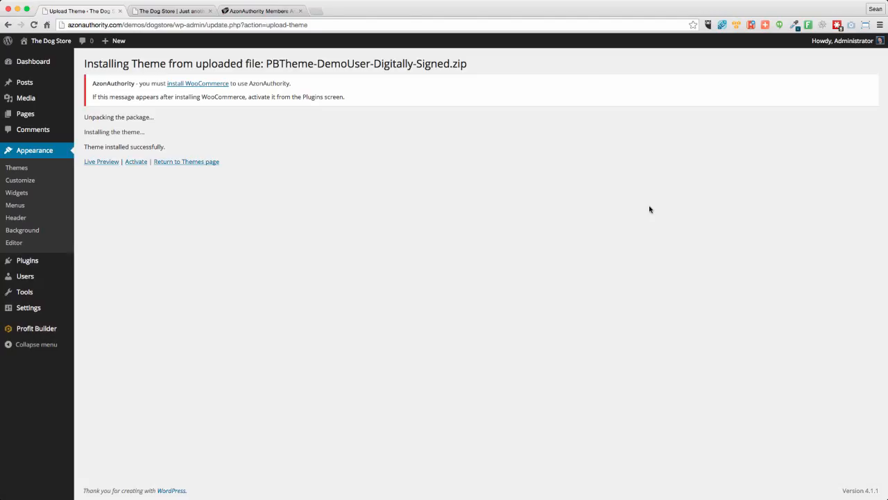
- Open azonauthority.com/cpanel in a new browser tab and log in with the prefilled credentials
{"action": "left_click", "coordinate": [316, 12]}
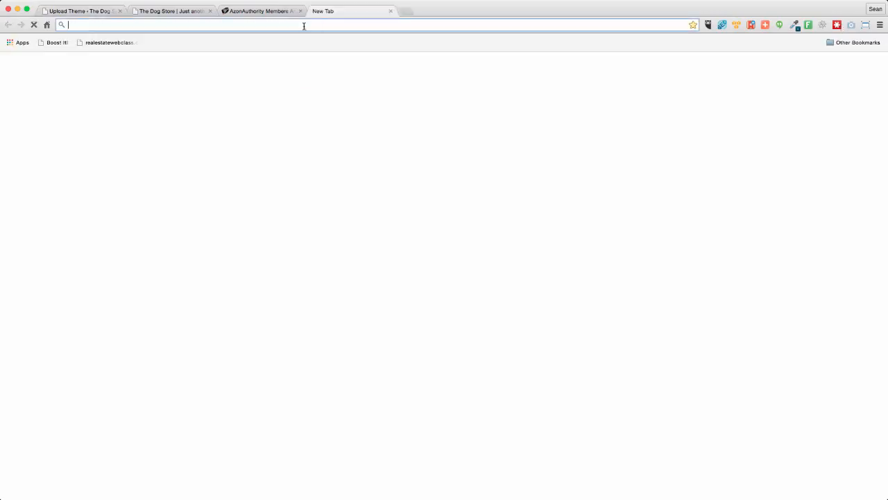
{"action": "type", "text": "azonauthority.com/"}
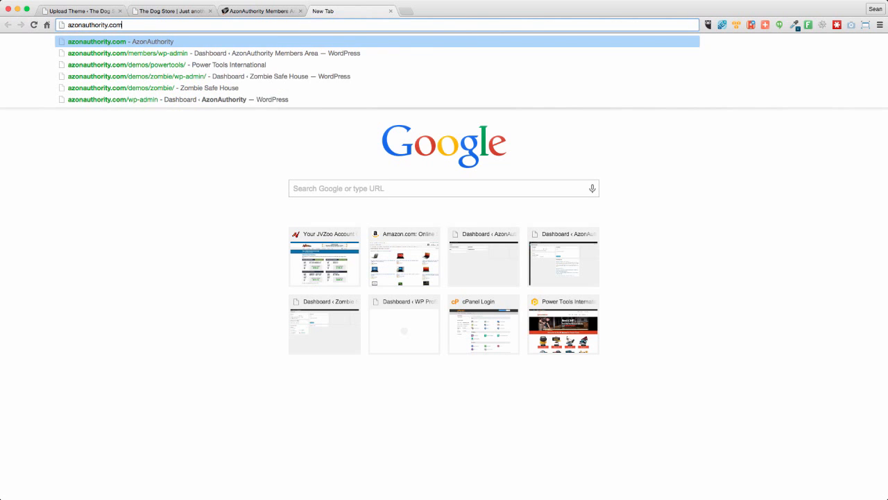
{"action": "type", "text": "cpanel"}
{"action": "key", "text": "Return"}
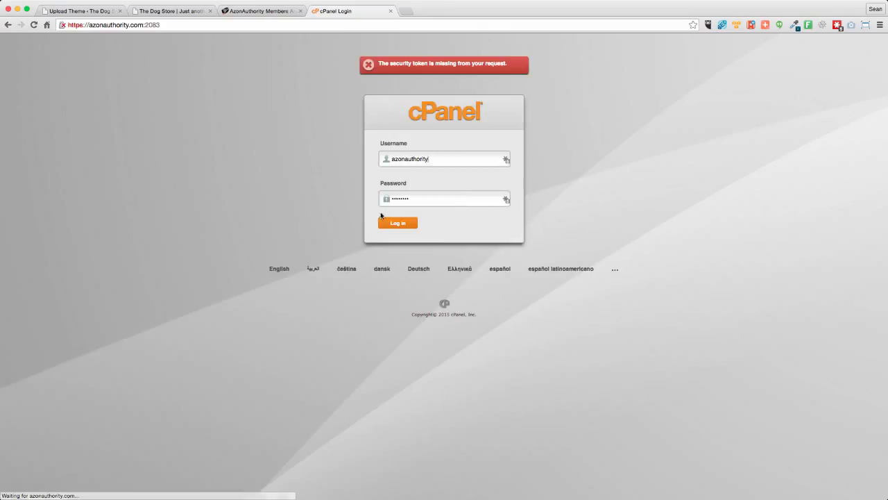
{"action": "left_click", "coordinate": [391, 222]}
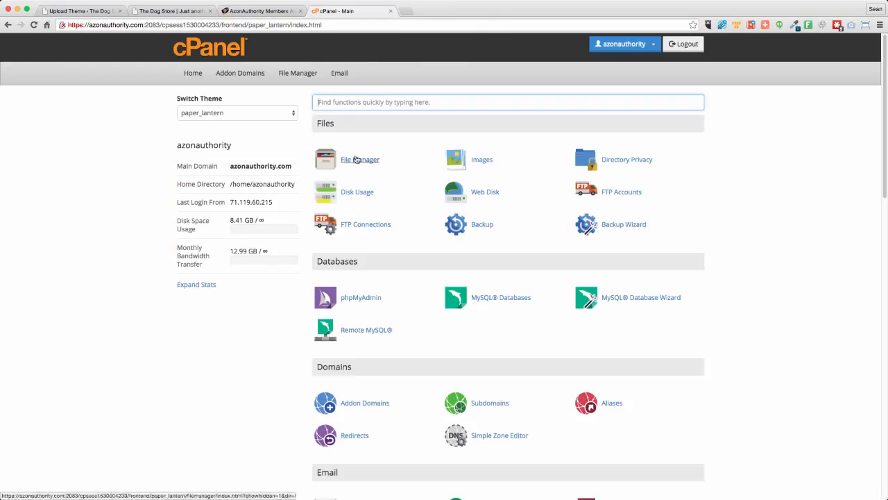
- Open the cPanel File Manager and go to the public_html/demos/dogstore/wp-content/themes folder
{"action": "left_click", "coordinate": [355, 159]}
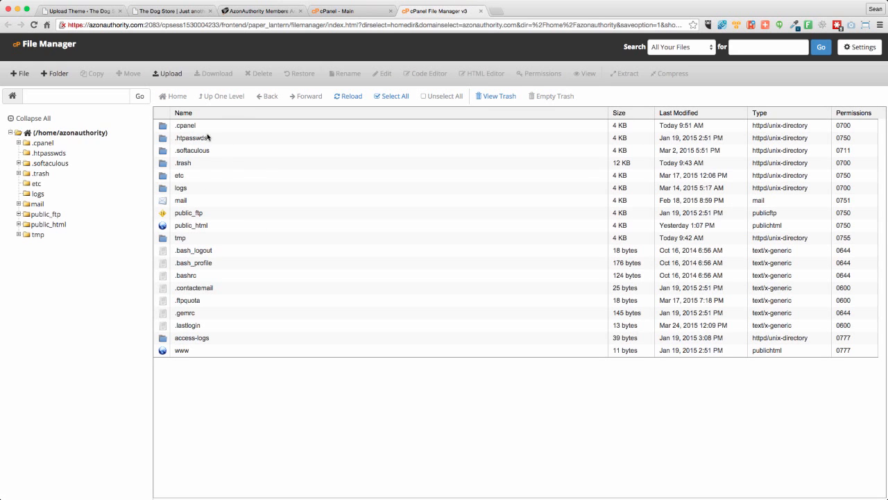
{"action": "left_click", "coordinate": [19, 224]}
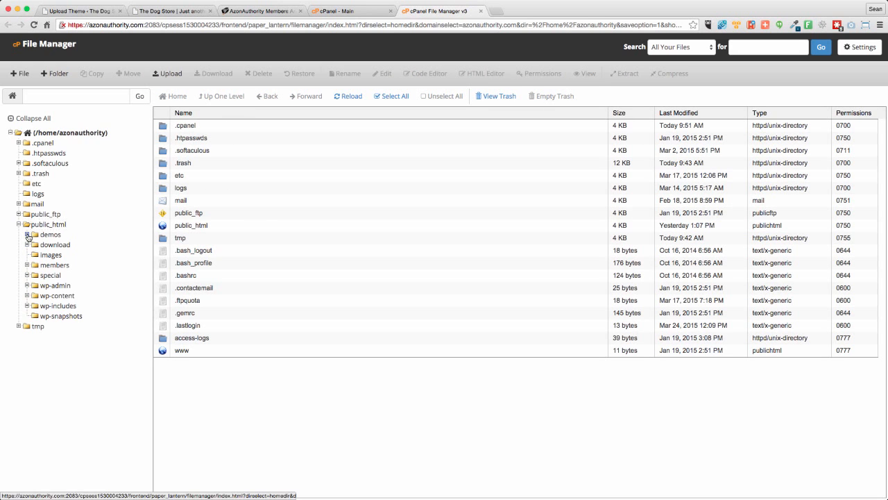
{"action": "left_click", "coordinate": [36, 236]}
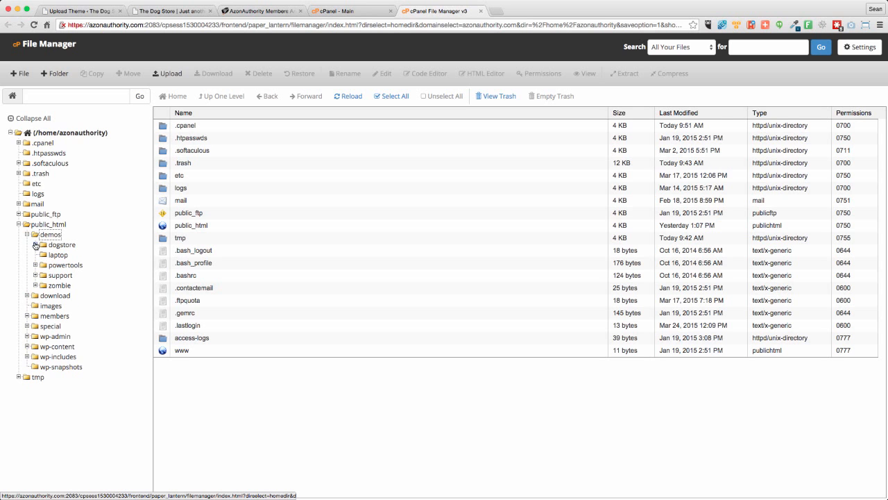
{"action": "left_click", "coordinate": [54, 245]}
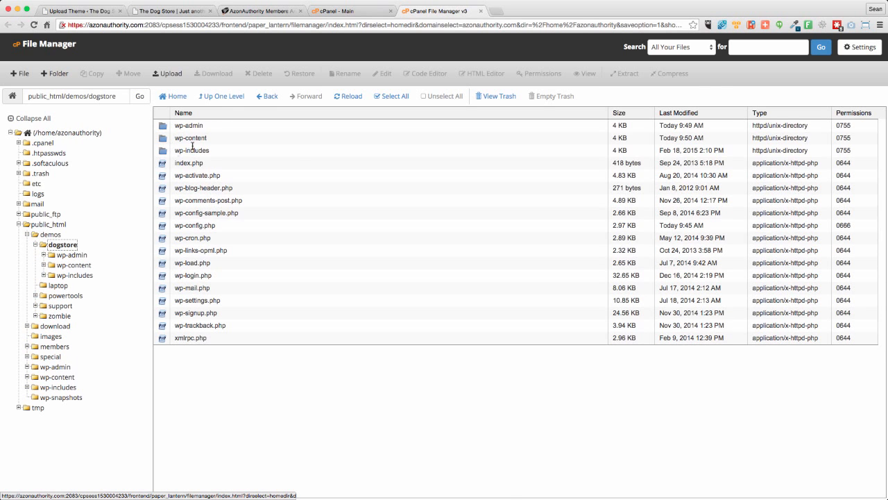
{"action": "double_click", "coordinate": [232, 138]}
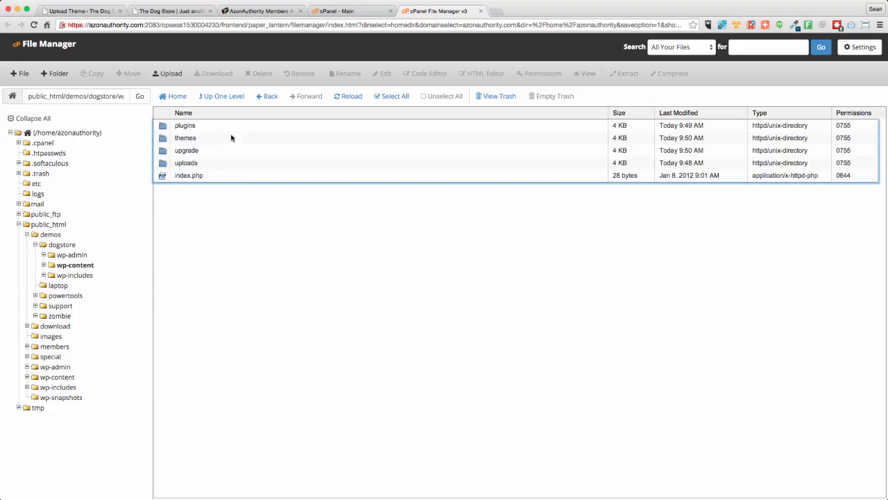
{"action": "double_click", "coordinate": [200, 138]}
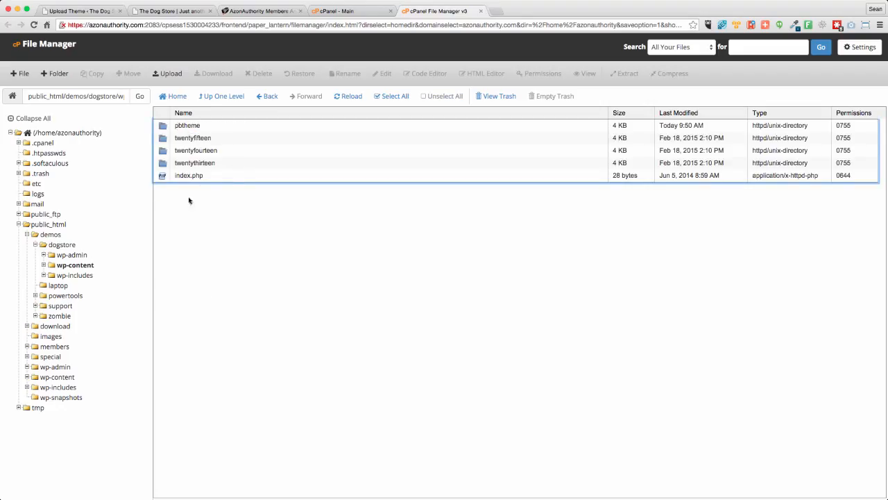
- Move the pbtheme folder in the dogstore themes directory to the trash
{"action": "left_click", "coordinate": [216, 127]}
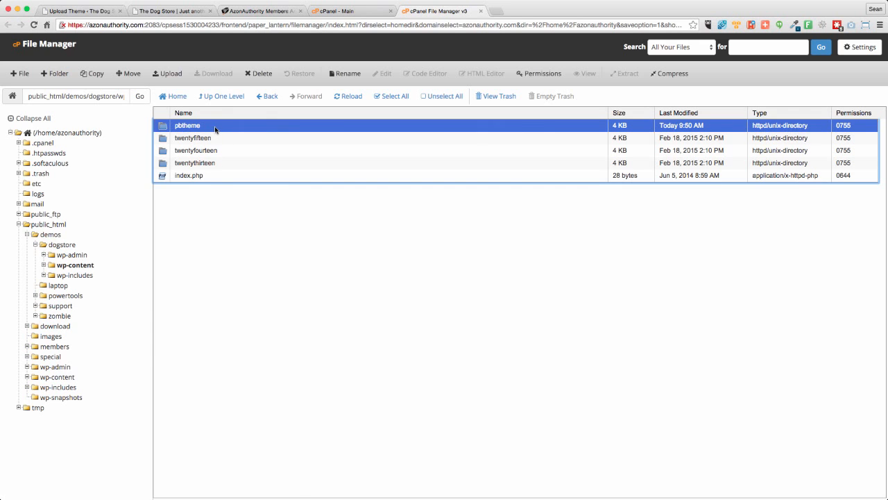
{"action": "right_click", "coordinate": [216, 128]}
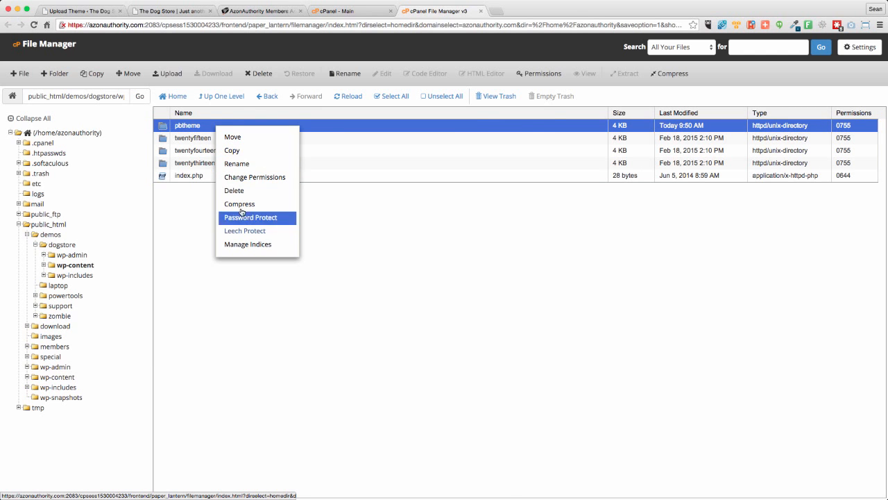
{"action": "left_click", "coordinate": [244, 193]}
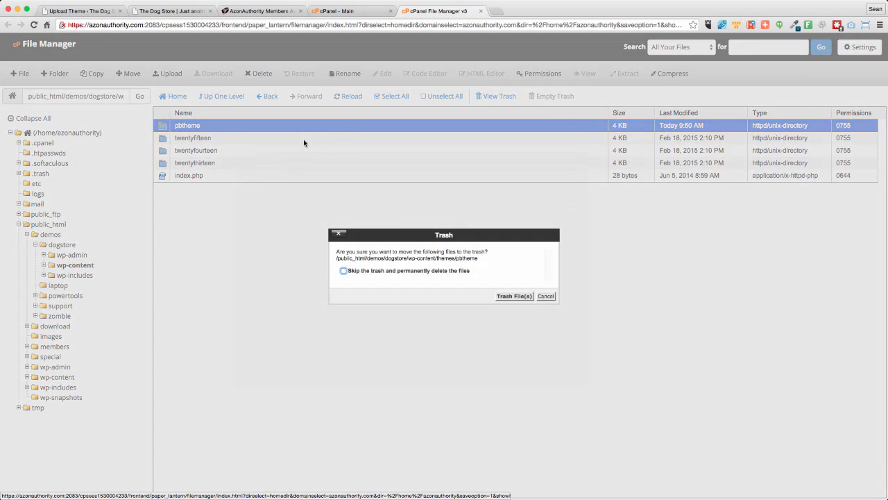
{"action": "left_click", "coordinate": [514, 295]}
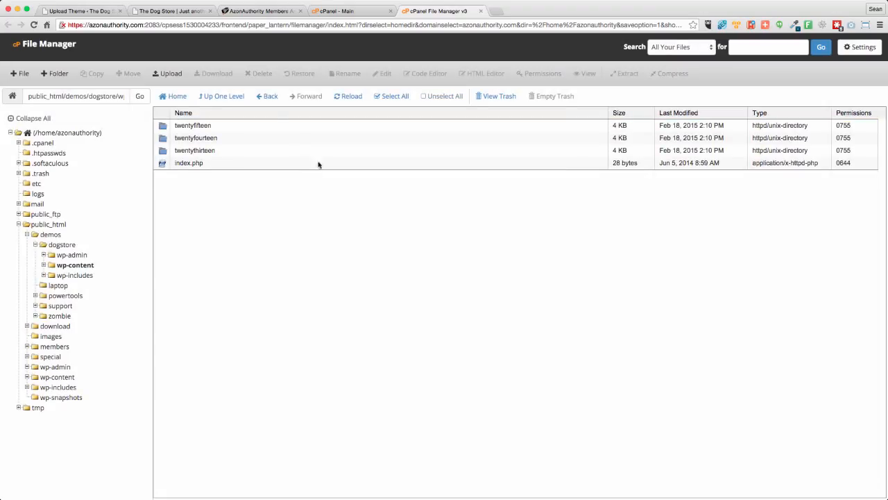
- Upload PBTheme-DemoUser-Digitally-Signed.zip to the dogstore themes folder, close the upload page and refresh the file list
{"action": "left_click", "coordinate": [168, 74]}
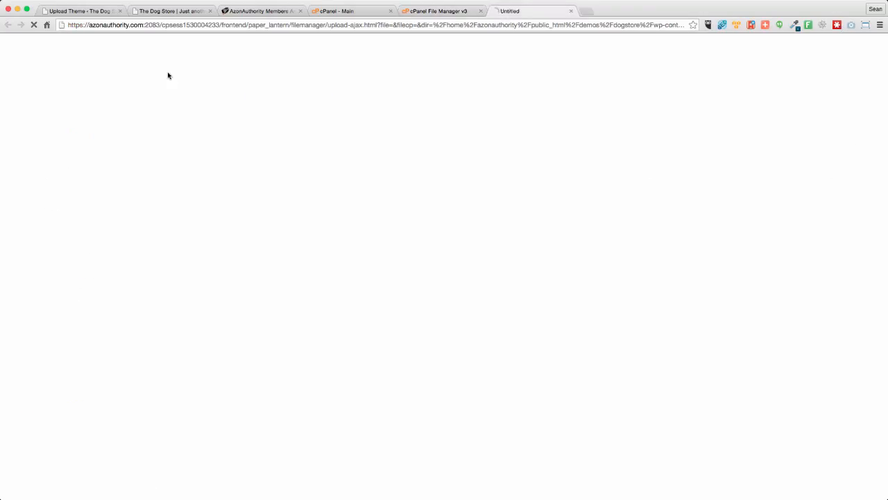
{"action": "left_click", "coordinate": [33, 126]}
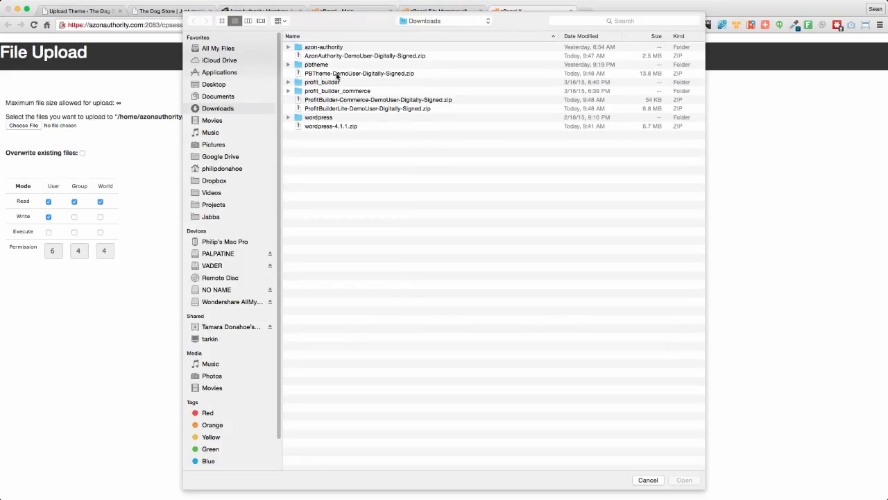
{"action": "left_click", "coordinate": [323, 75]}
{"action": "left_click", "coordinate": [685, 480]}
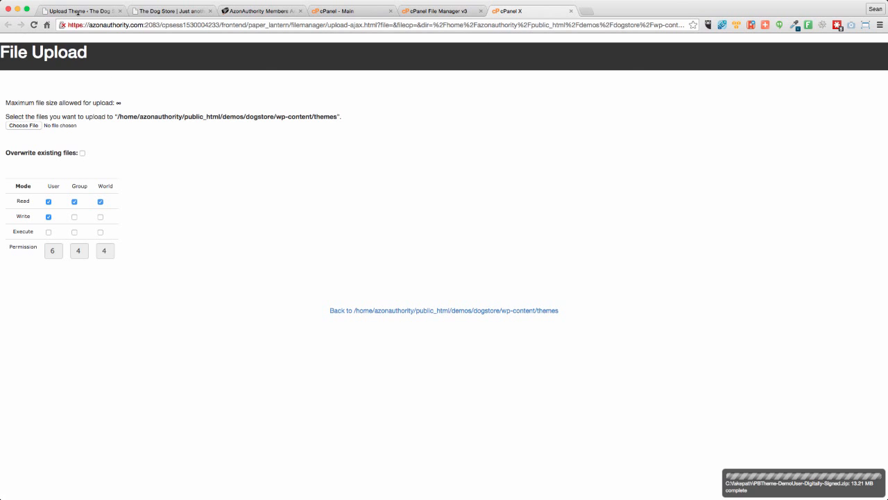
{"action": "left_click", "coordinate": [571, 12]}
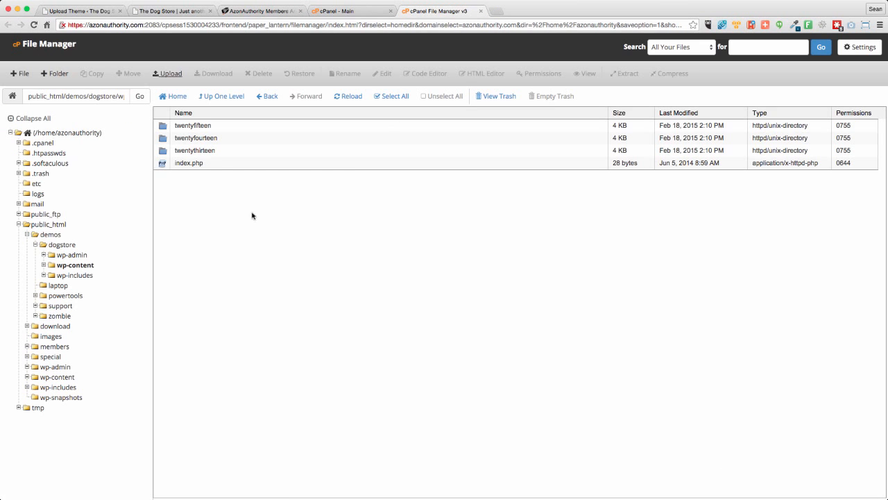
{"action": "left_click", "coordinate": [352, 97]}
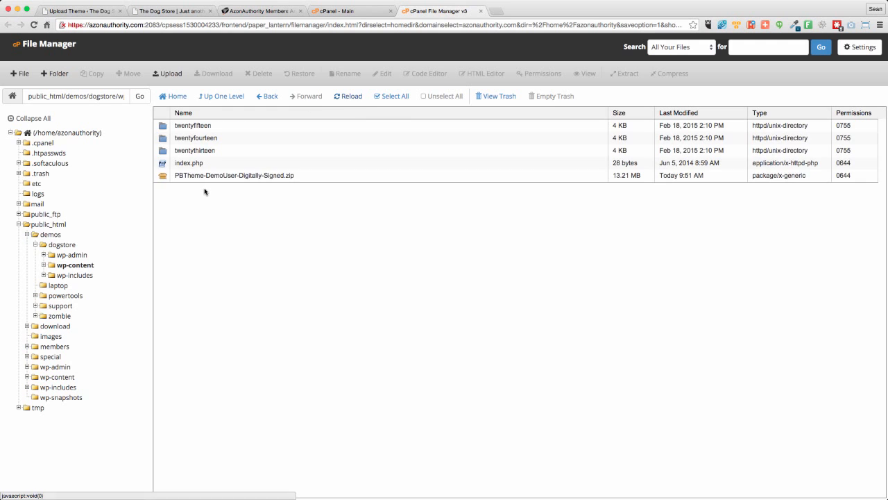
- Extract PBTheme-DemoUser-Digitally-Signed.zip into the themes folder and check the contents of the pbtheme folder
{"action": "right_click", "coordinate": [201, 176]}
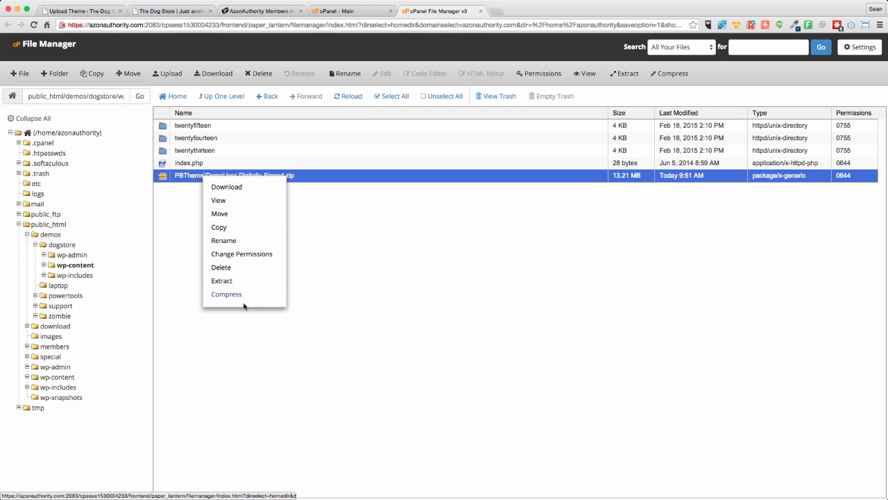
{"action": "left_click", "coordinate": [226, 284]}
{"action": "left_click", "coordinate": [511, 312]}
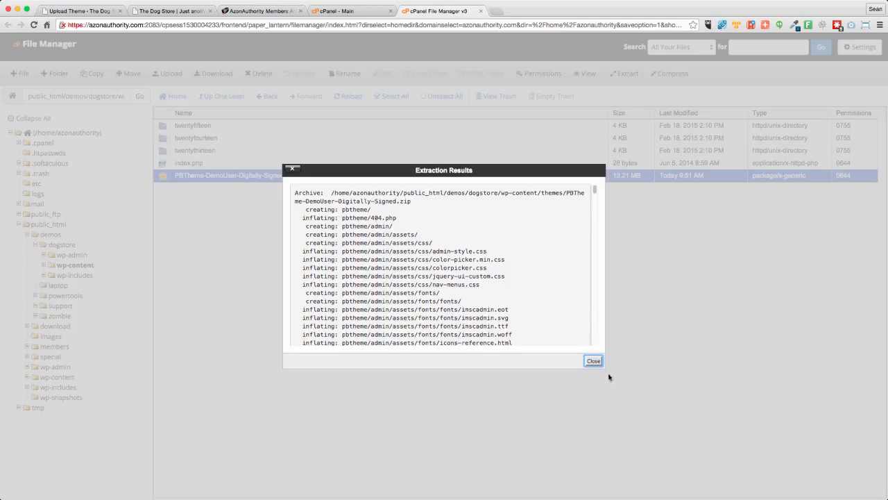
{"action": "left_click", "coordinate": [592, 362]}
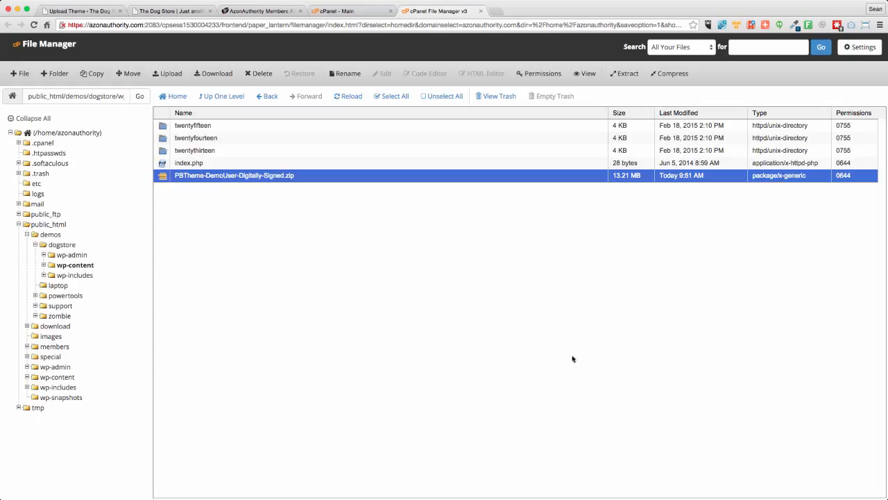
{"action": "left_click", "coordinate": [347, 97]}
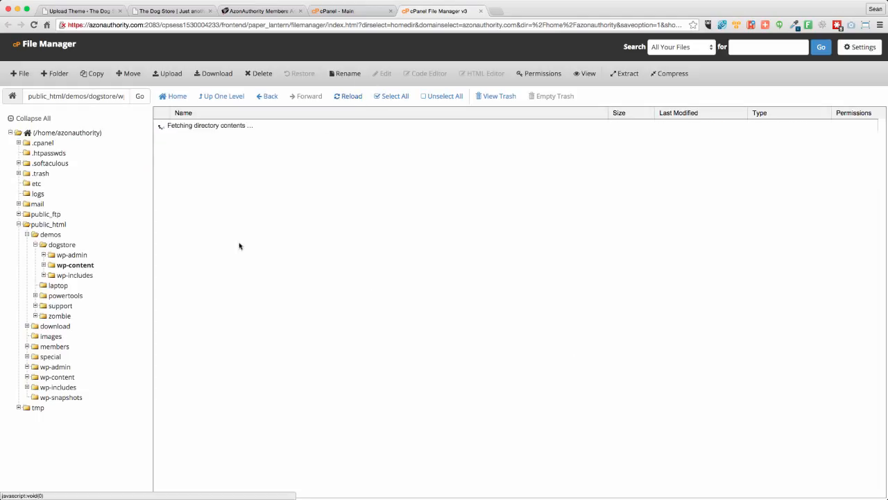
{"action": "double_click", "coordinate": [171, 128]}
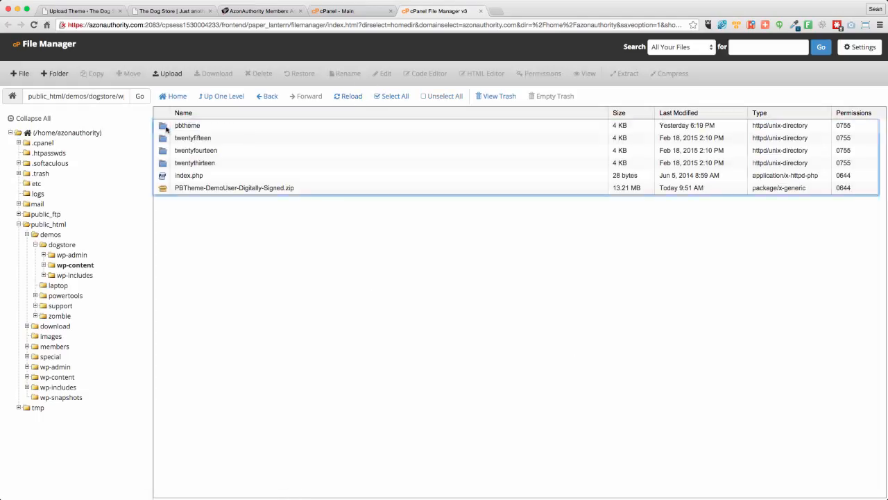
{"action": "left_click", "coordinate": [223, 97]}
- Move the PBTheme-DemoUser-Digitally-Signed.zip archive in the themes folder to the trash
{"action": "left_click", "coordinate": [206, 188]}
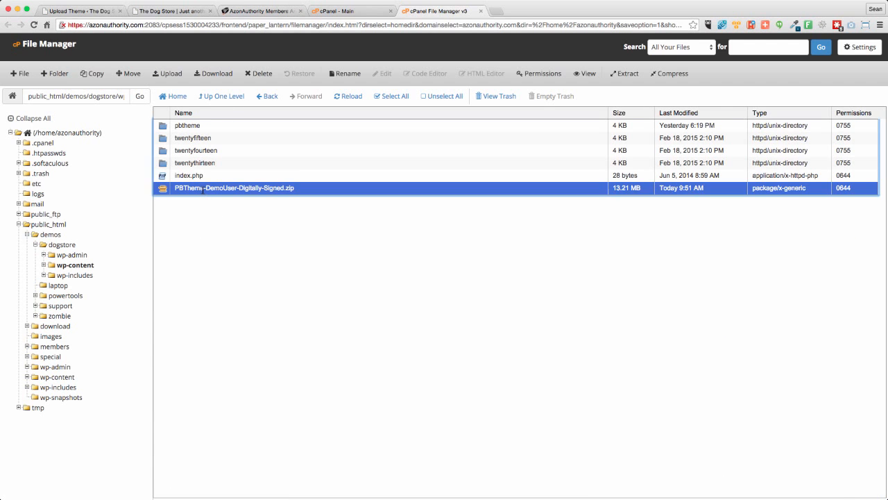
{"action": "right_click", "coordinate": [206, 188]}
{"action": "left_click", "coordinate": [234, 286]}
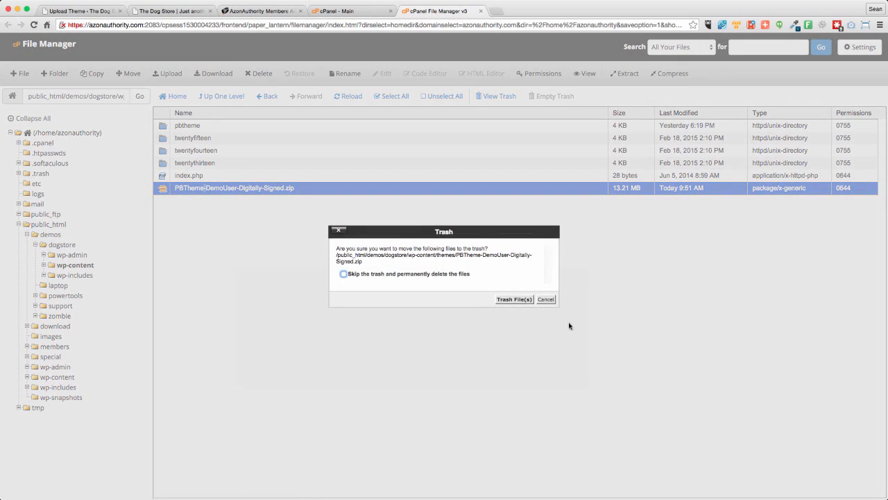
{"action": "left_click", "coordinate": [513, 302]}
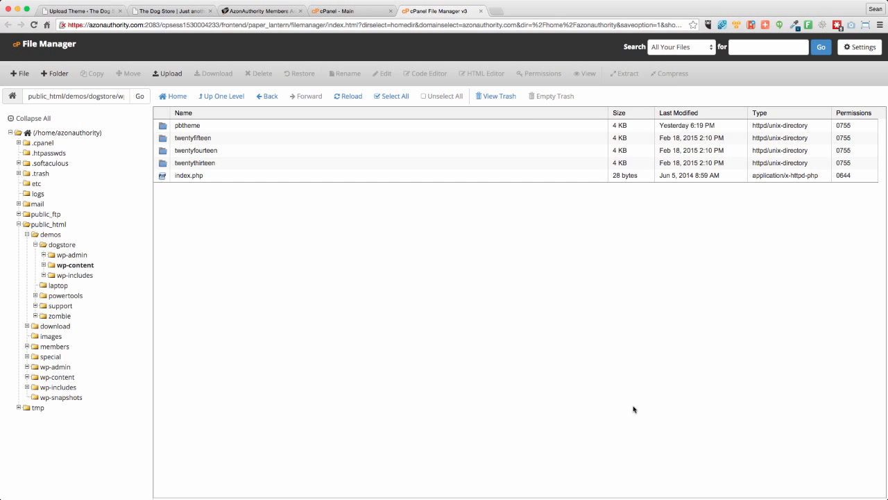
- Move hello.php in the dogstore wp-content/plugins folder to the trash
{"action": "left_click", "coordinate": [45, 267]}
{"action": "left_click", "coordinate": [72, 276]}
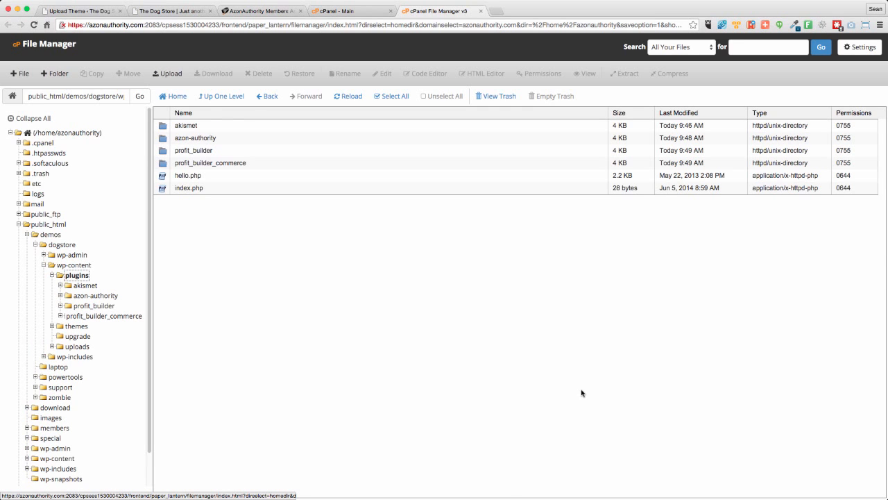
{"action": "left_click", "coordinate": [207, 177]}
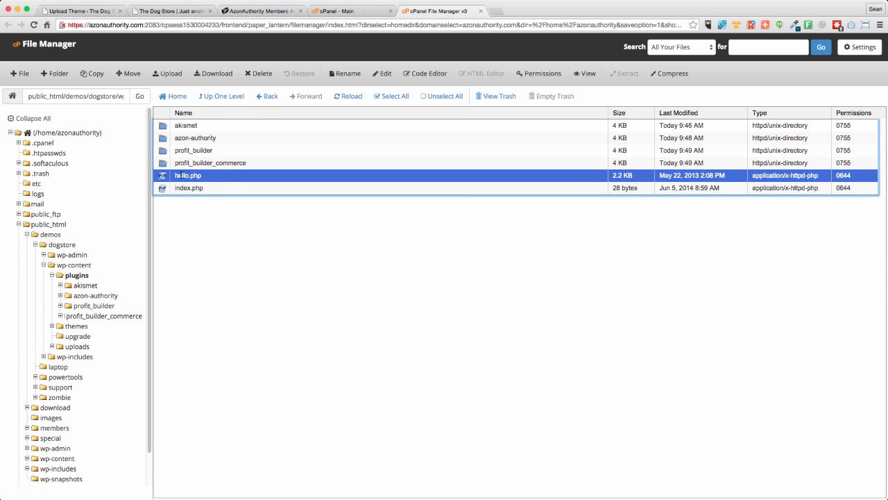
{"action": "right_click", "coordinate": [197, 175]}
{"action": "left_click", "coordinate": [239, 295]}
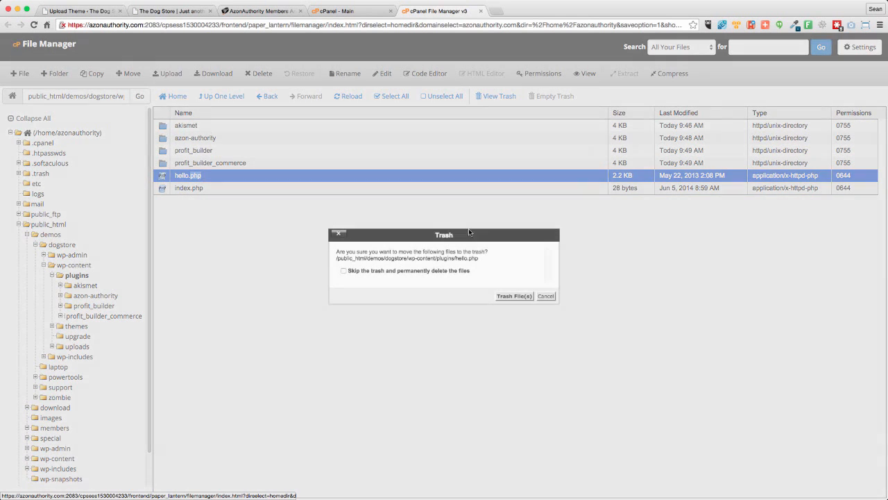
{"action": "left_click", "coordinate": [501, 296]}
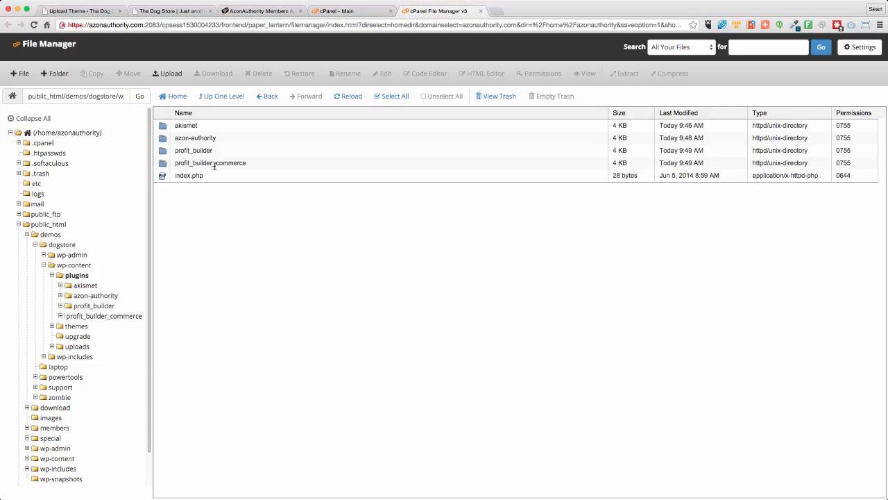
{"action": "left_click", "coordinate": [218, 139]}
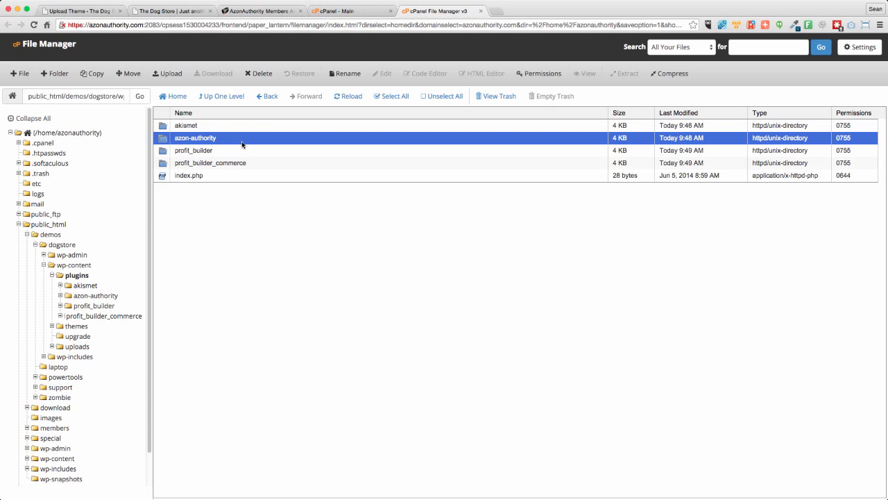
{"action": "left_click", "coordinate": [242, 142]}
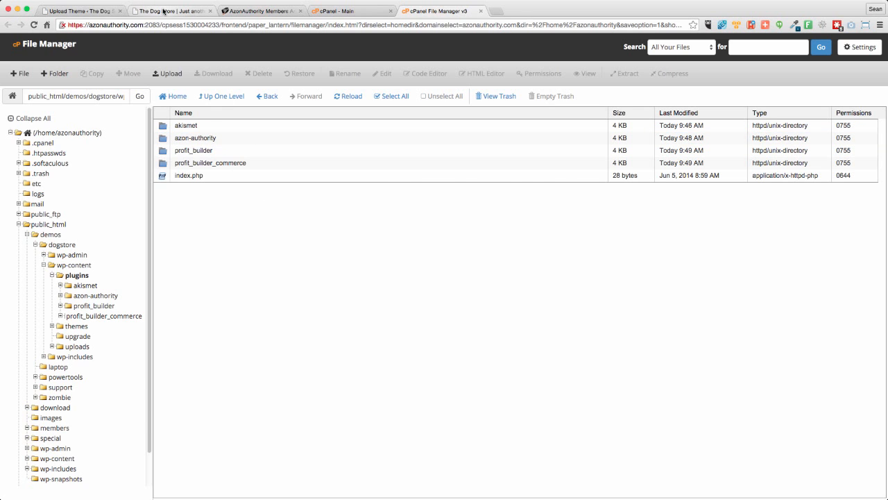
- Return to the Dog Store's WordPress admin and activate the PBTheme v2.8.6 theme
{"action": "left_click", "coordinate": [147, 11]}
{"action": "left_click", "coordinate": [78, 12]}
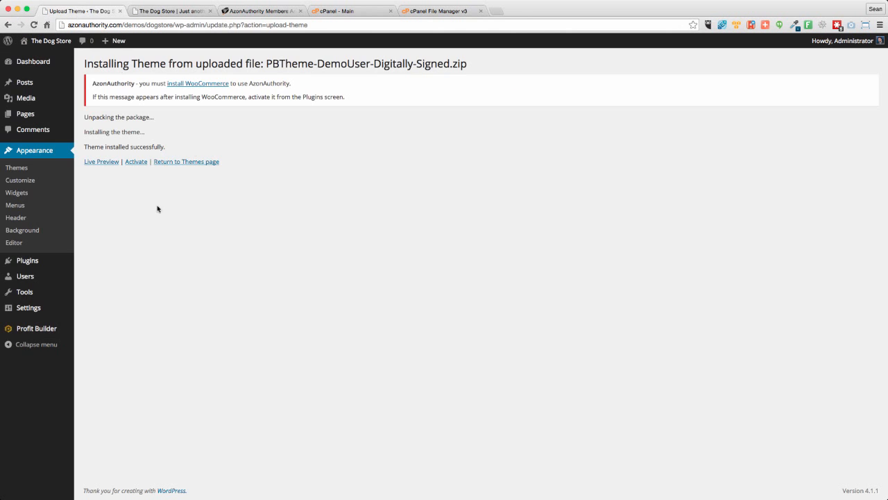
{"action": "left_click", "coordinate": [12, 168]}
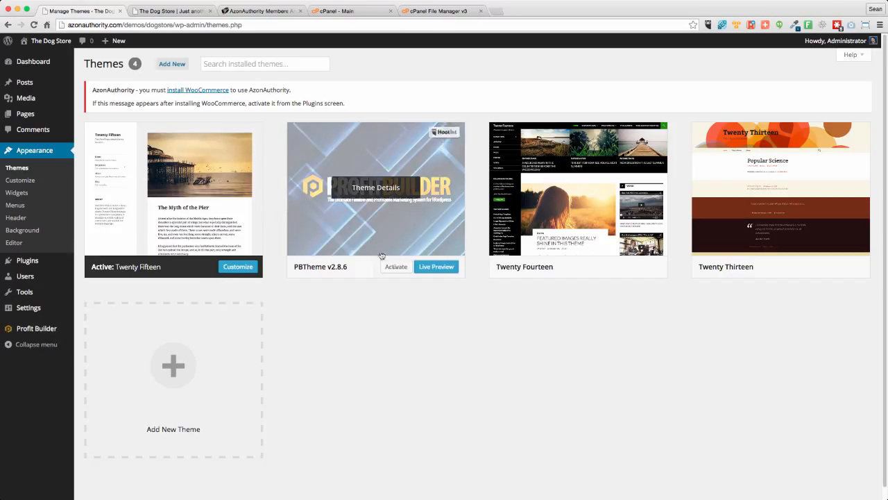
{"action": "left_click", "coordinate": [396, 267]}
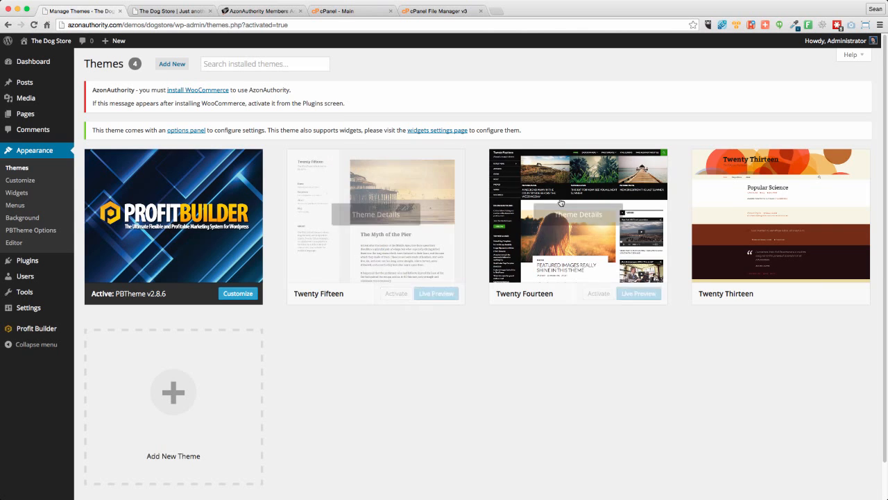
- Delete the unused Twenty Fourteen and Twenty Thirteen themes from the Dog Store site
{"action": "left_click", "coordinate": [578, 216]}
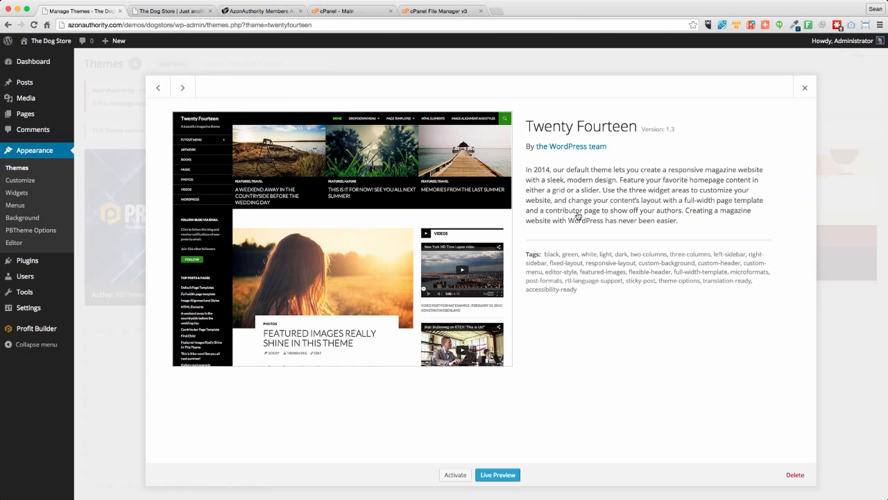
{"action": "left_click", "coordinate": [793, 476]}
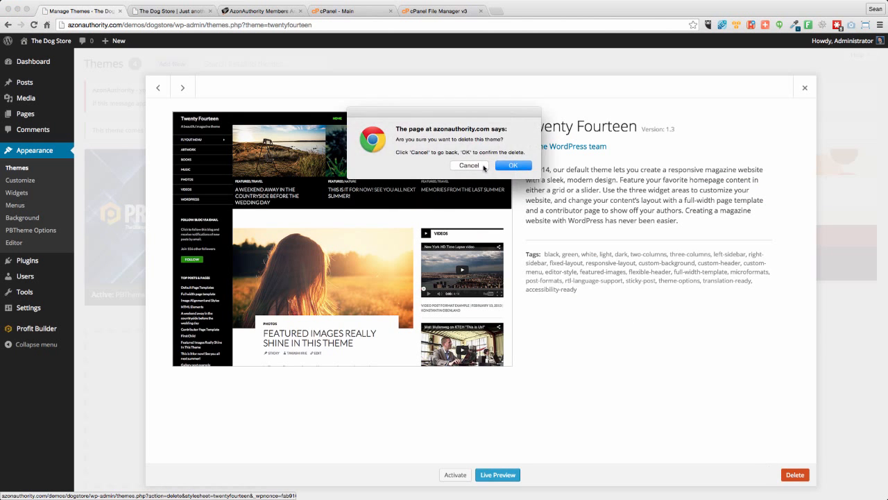
{"action": "left_click", "coordinate": [513, 167]}
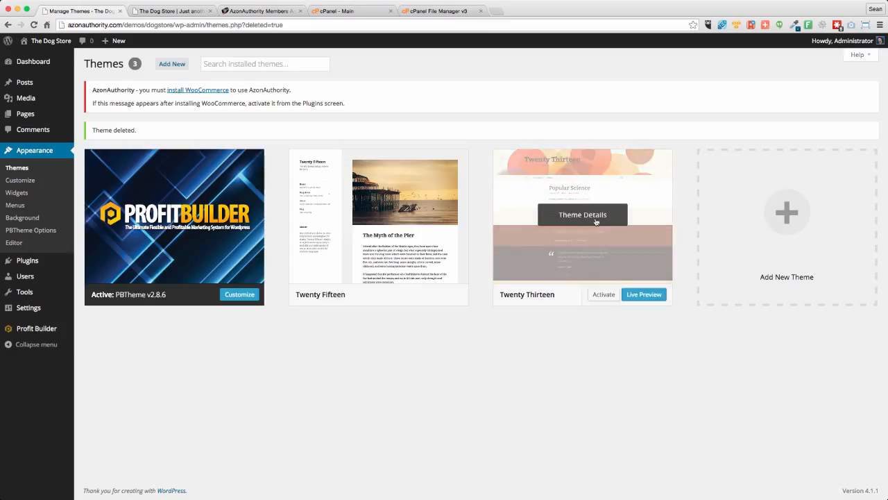
{"action": "left_click", "coordinate": [600, 219]}
{"action": "left_click", "coordinate": [795, 475]}
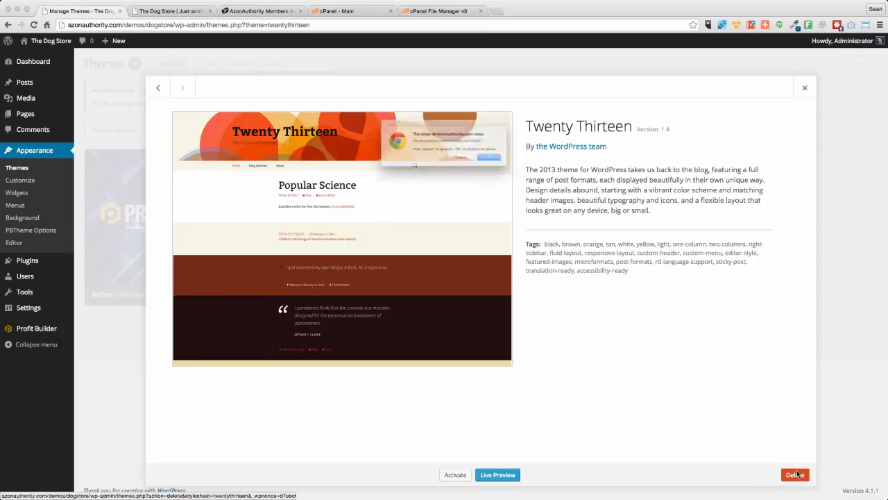
{"action": "left_click", "coordinate": [513, 165]}
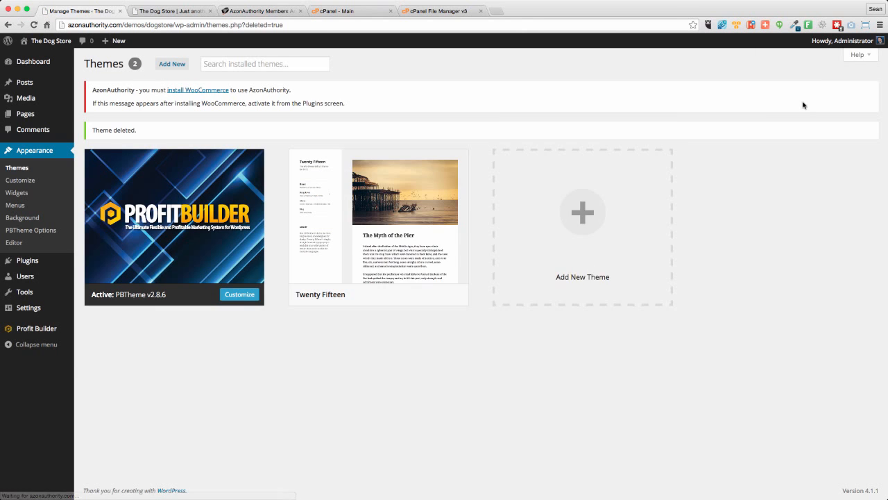
{"action": "mouse_move", "coordinate": [339, 169]}
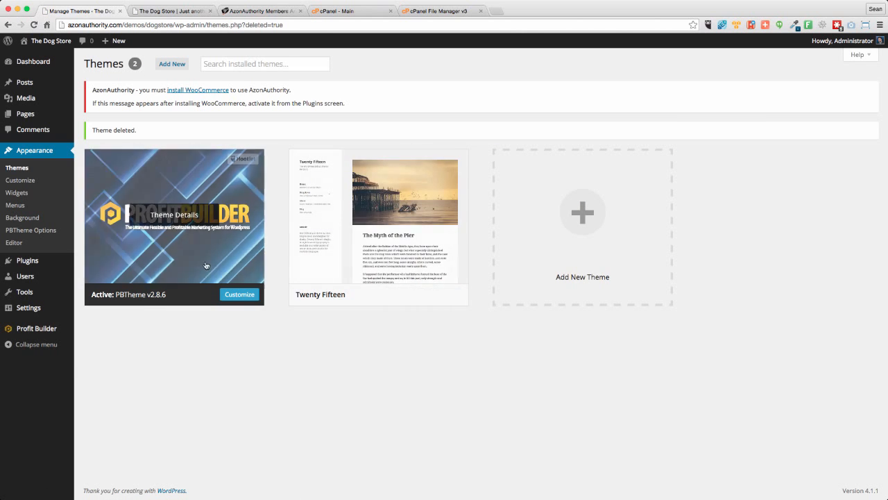
- Bulk install the theme's suggested plugins WordPress Visual Icon Fonts, Revolution Slider, Transposh Translation Filter and WooCommerce
{"action": "left_click", "coordinate": [25, 64]}
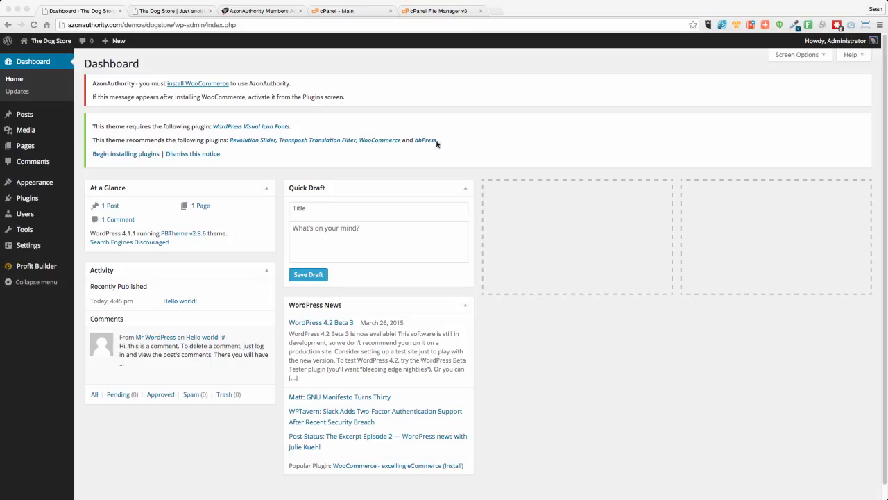
{"action": "left_click", "coordinate": [105, 155]}
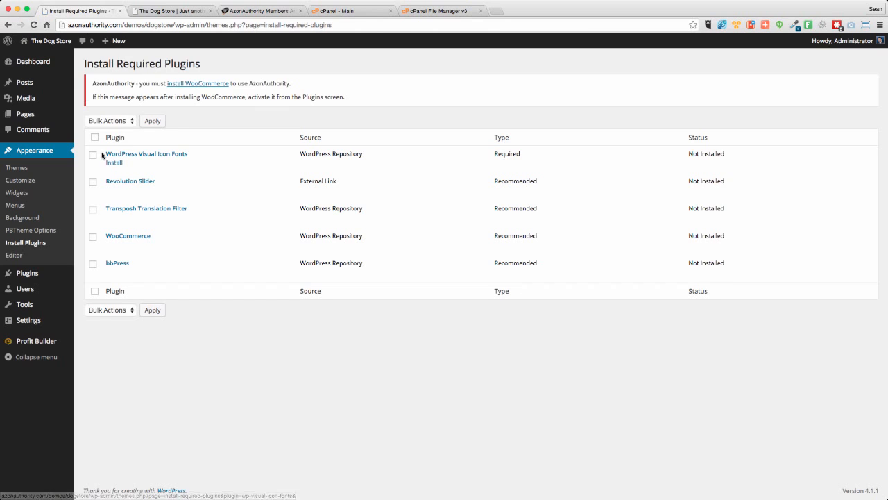
{"action": "left_click", "coordinate": [93, 155]}
{"action": "left_click", "coordinate": [93, 182]}
{"action": "left_click", "coordinate": [93, 209]}
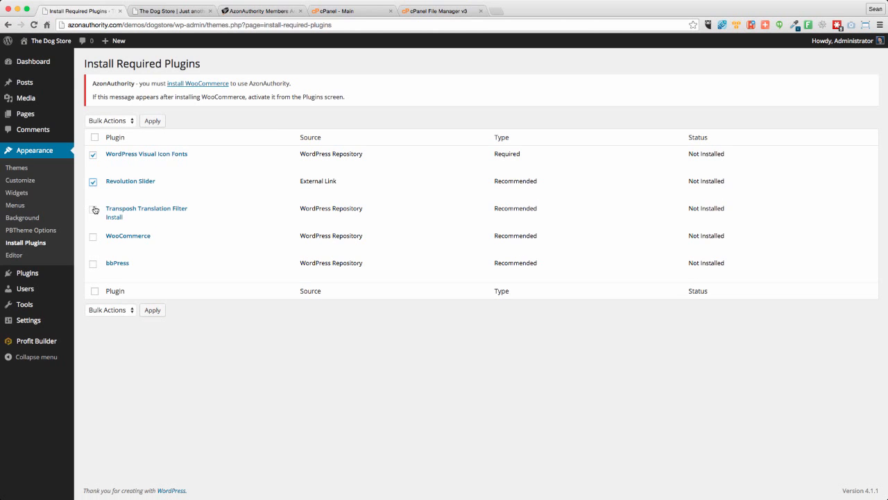
{"action": "left_click", "coordinate": [93, 237]}
{"action": "left_click", "coordinate": [104, 309]}
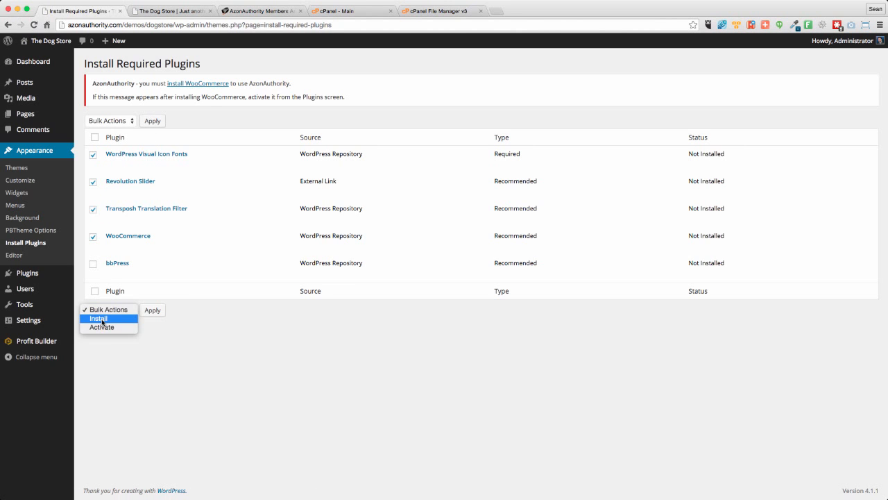
{"action": "left_click", "coordinate": [102, 319]}
{"action": "left_click", "coordinate": [154, 311]}
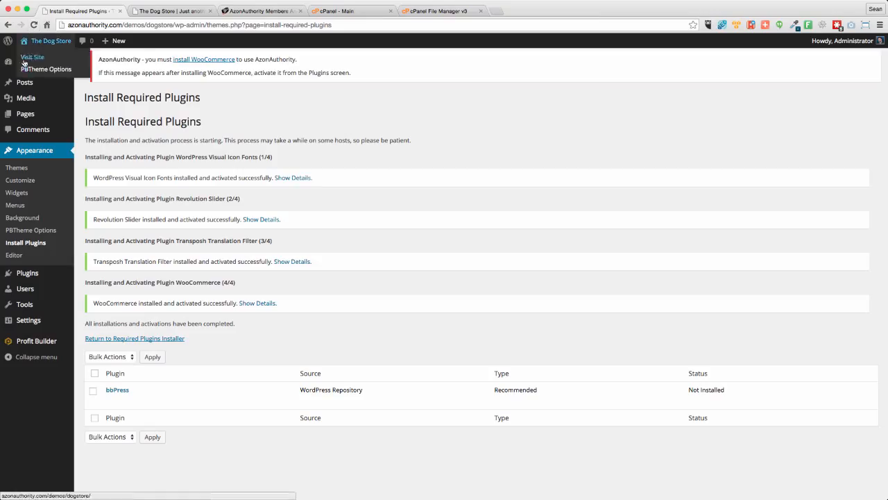
- Dismiss the Revolution Slider, bbPress and WooCommerce tracking notices on the dashboard, and install the WooCommerce pages
{"action": "left_click", "coordinate": [25, 62]}
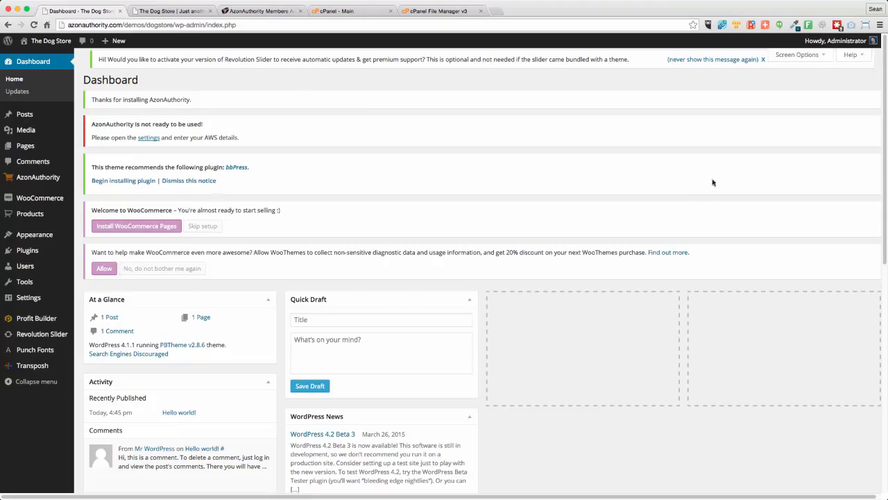
{"action": "left_click", "coordinate": [712, 60]}
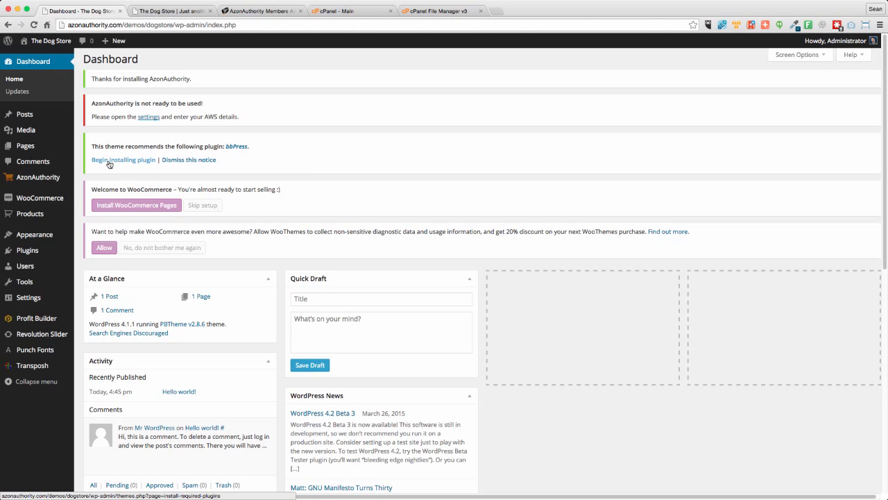
{"action": "left_click", "coordinate": [194, 161]}
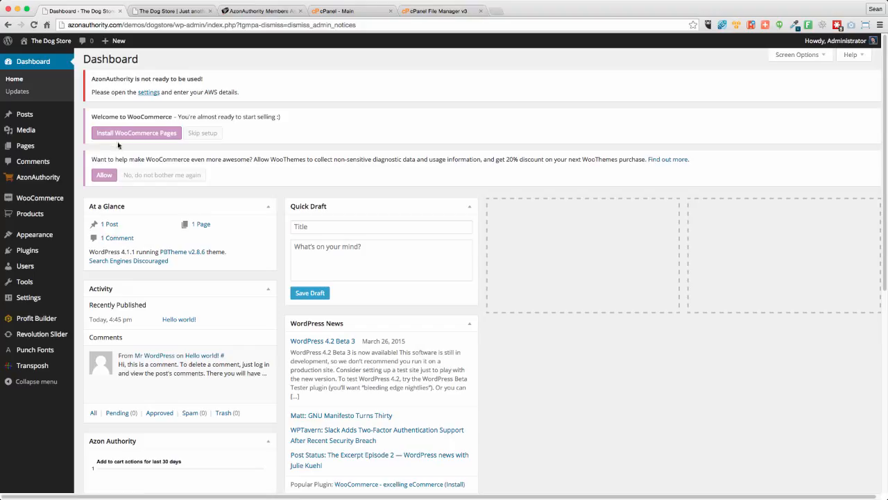
{"action": "left_click", "coordinate": [159, 177]}
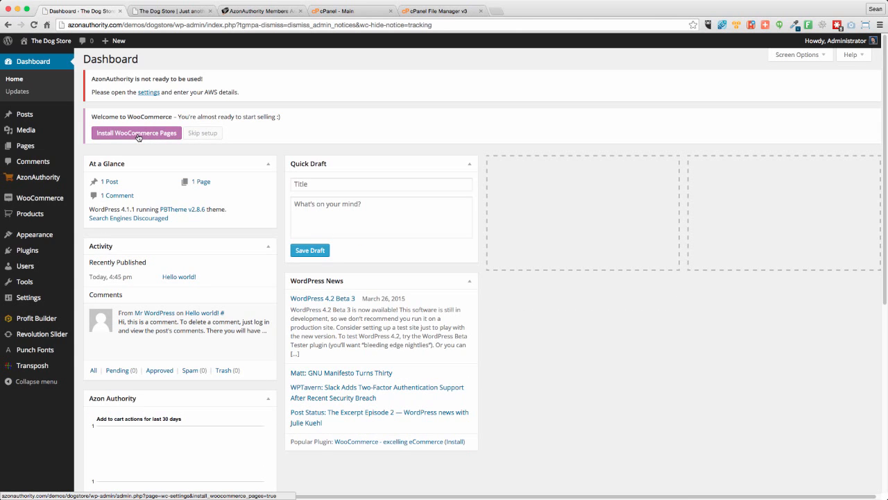
{"action": "left_click", "coordinate": [114, 136]}
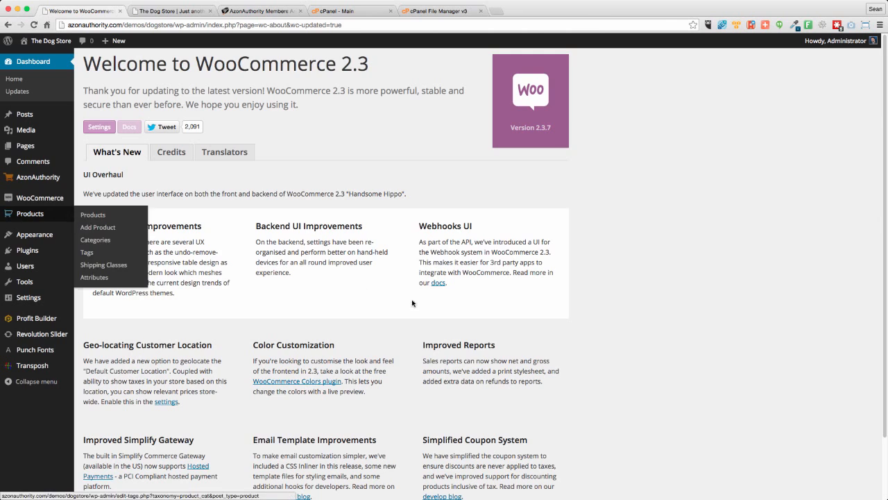
- Enter the Associate ID in the general AzonAuthority settings and check the available associate program countries
{"action": "left_click", "coordinate": [31, 178]}
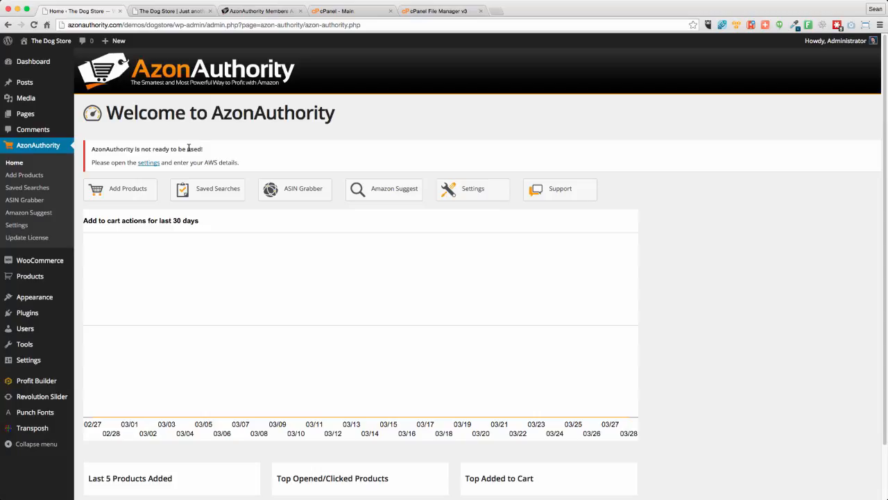
{"action": "left_click", "coordinate": [149, 164]}
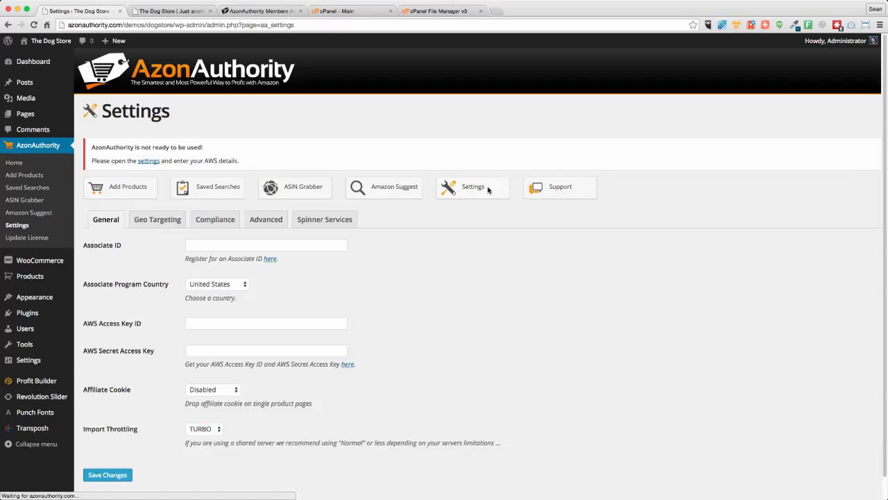
{"action": "left_click", "coordinate": [278, 245]}
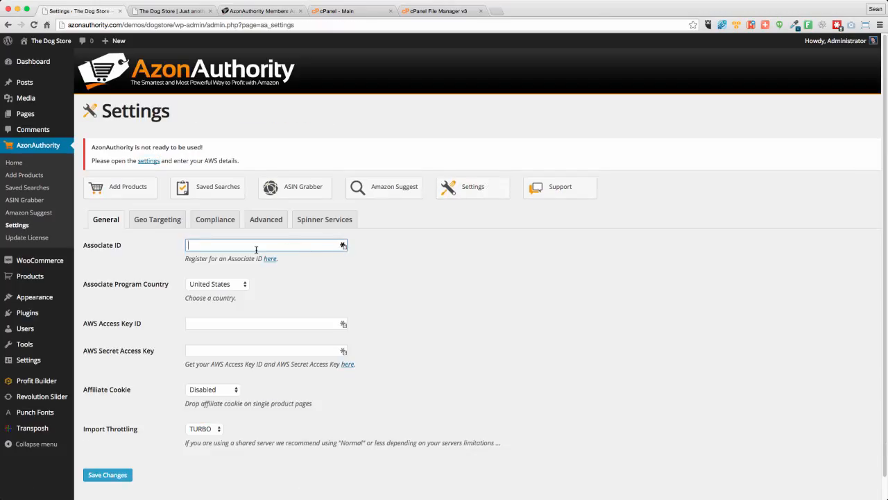
{"action": "type", "text": "themanic_20"}
{"action": "left_click", "coordinate": [340, 296]}
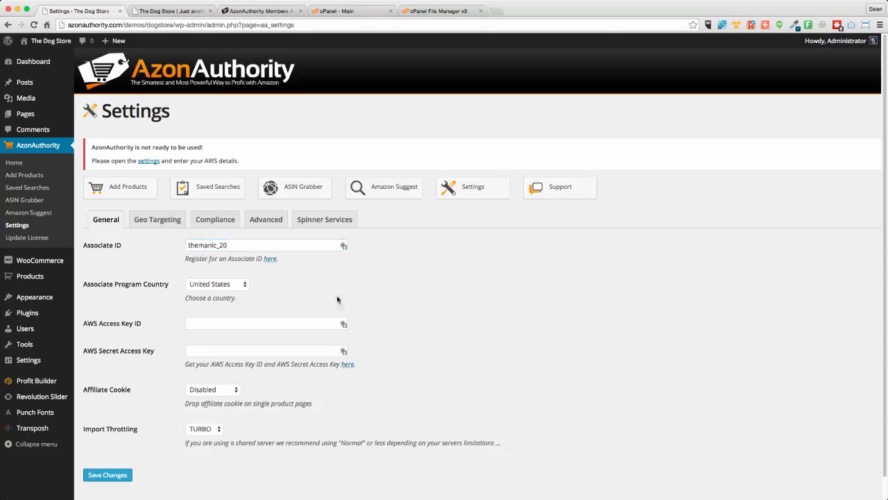
{"action": "left_click", "coordinate": [218, 286]}
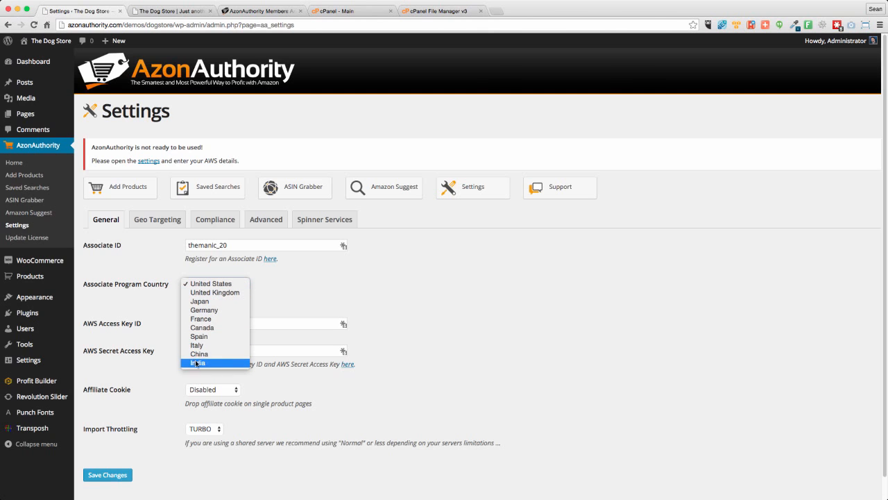
{"action": "left_click", "coordinate": [279, 284]}
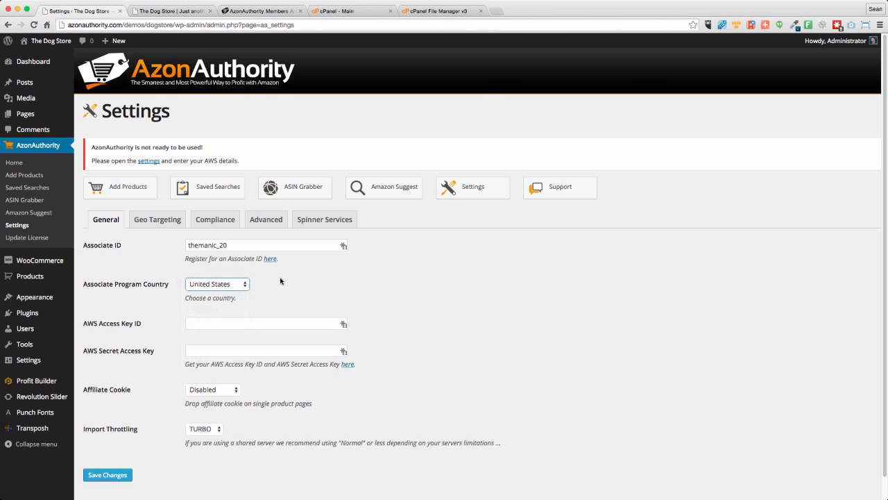
- Paste the AWS Access Key ID and the AWS Secret Access Key into the AzonAuthority settings
{"action": "left_click", "coordinate": [201, 321]}
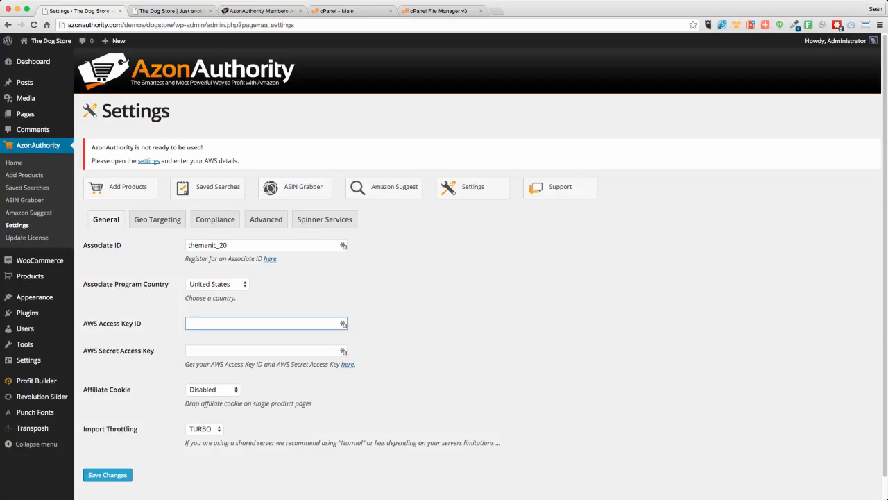
{"action": "key", "text": "super+v"}
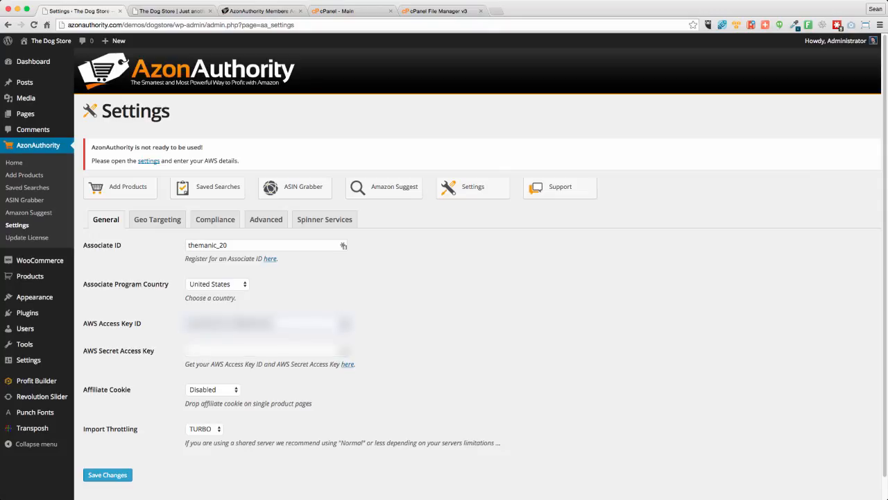
{"action": "key", "text": "super+v"}
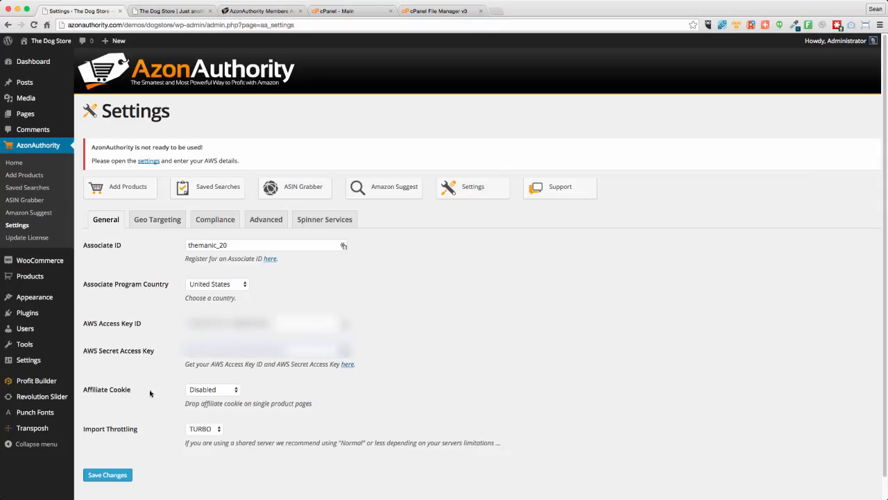
- Set the Affiliate Cookie option in the general AzonAuthority settings to Iframe based
{"action": "left_click", "coordinate": [196, 390]}
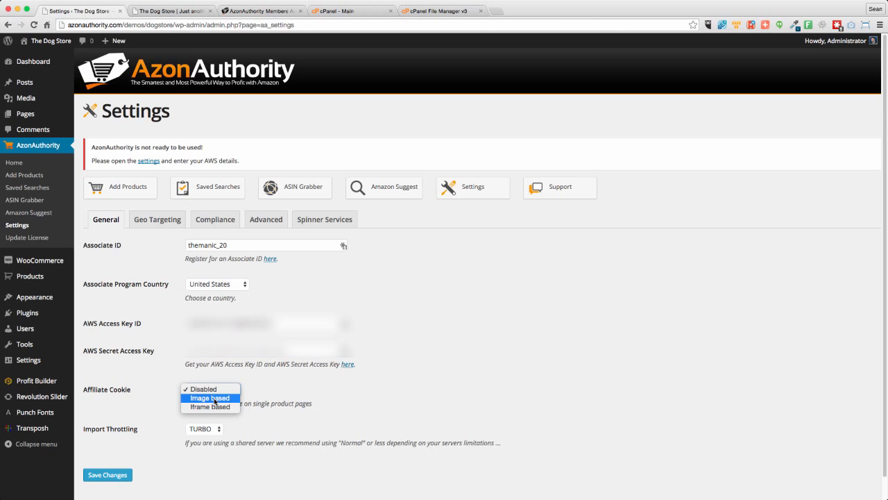
{"action": "left_click", "coordinate": [214, 399]}
{"action": "left_click", "coordinate": [205, 391]}
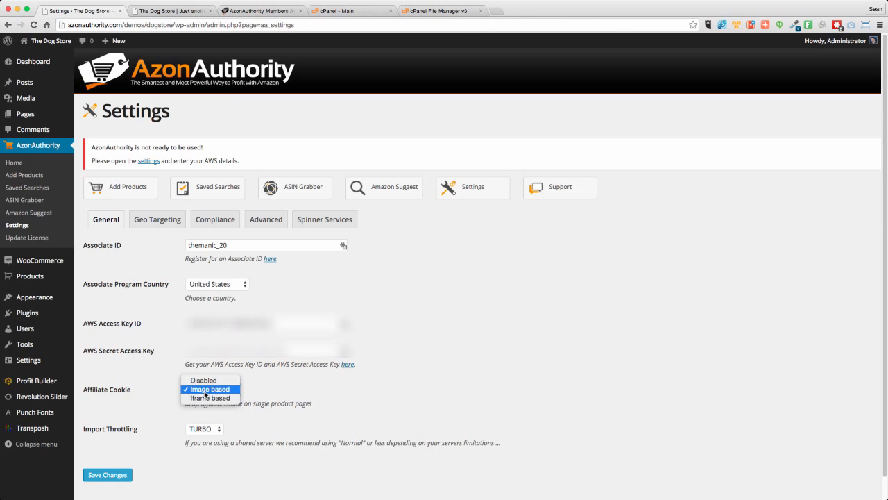
{"action": "left_click", "coordinate": [208, 399]}
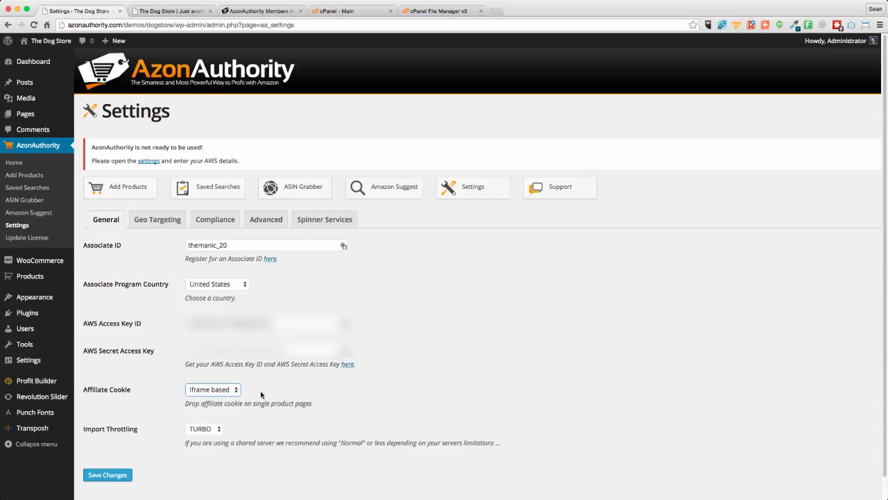
- Switch Import Throttling to Normal and back to TURBO, and save the general AzonAuthority settings
{"action": "left_click", "coordinate": [165, 425]}
{"action": "left_click", "coordinate": [199, 429]}
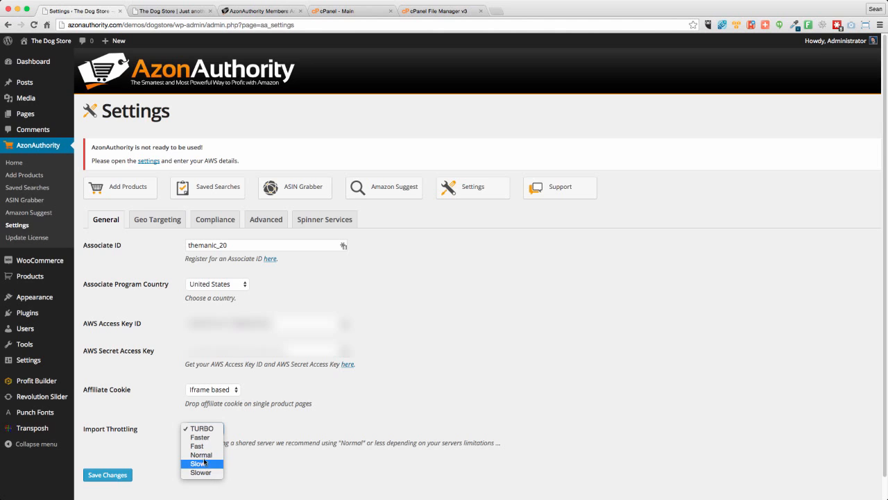
{"action": "left_click", "coordinate": [204, 456]}
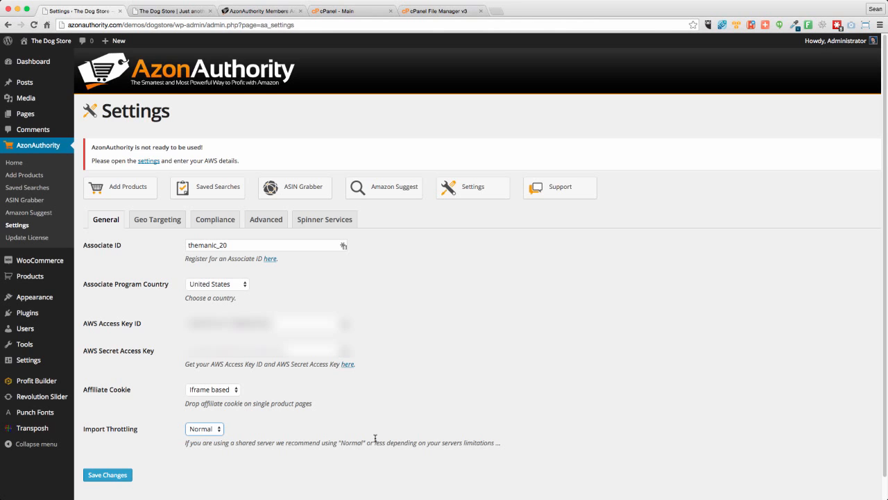
{"action": "left_click", "coordinate": [203, 431]}
{"action": "left_click", "coordinate": [200, 403]}
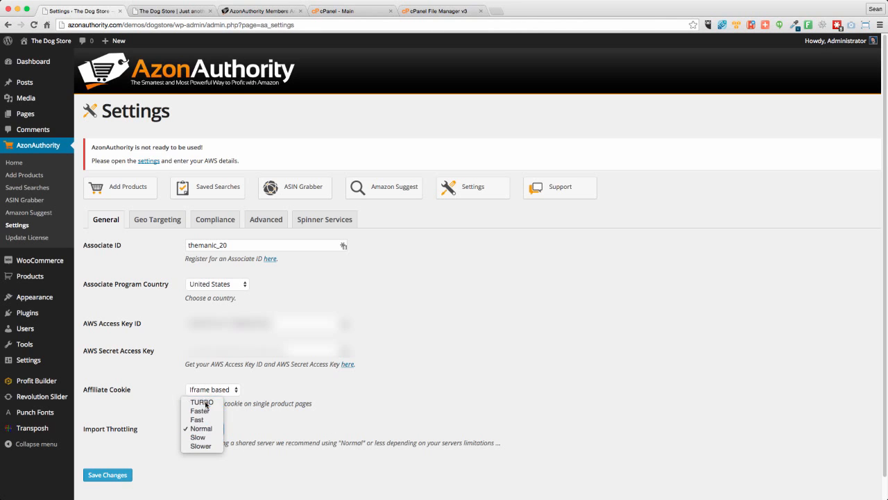
{"action": "left_click", "coordinate": [417, 388]}
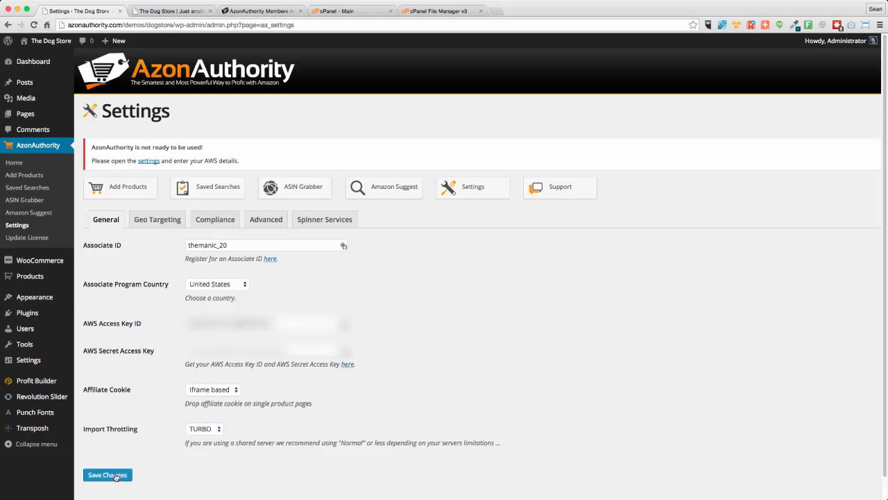
{"action": "left_click", "coordinate": [115, 477]}
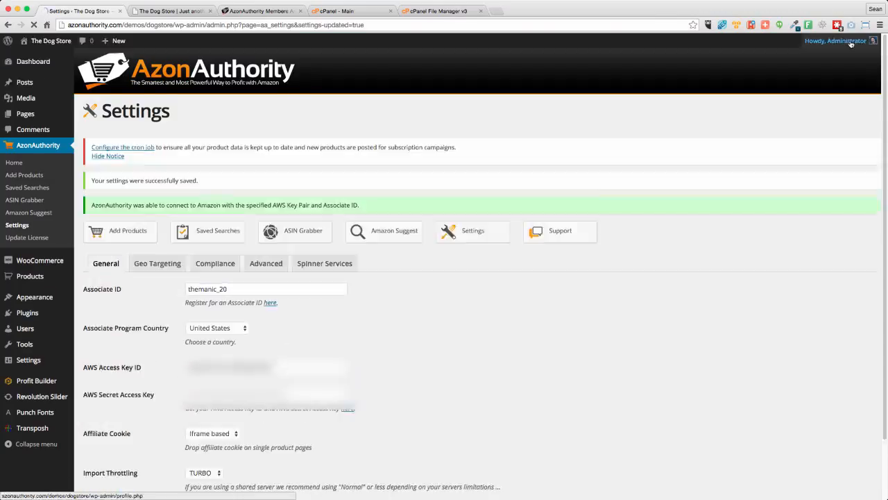
{"action": "left_click", "coordinate": [849, 41]}
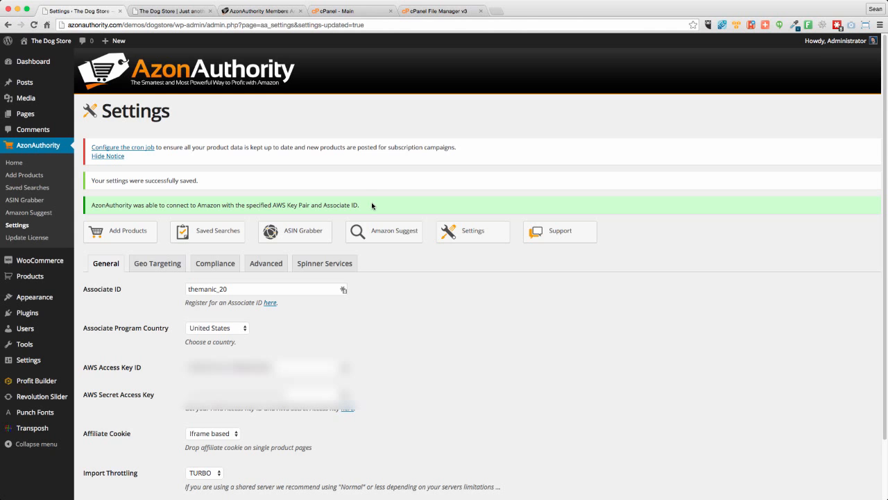
- Open the Geo Targeting settings and review the Associate ID fields for the different Amazon countries
{"action": "left_click", "coordinate": [145, 268]}
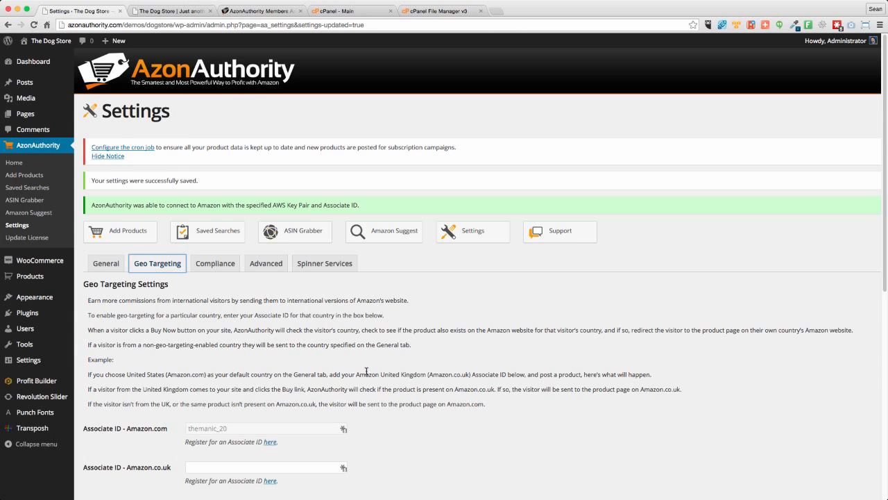
{"action": "scroll", "coordinate": [366, 374], "scroll_direction": "down", "scroll_amount": 3}
{"action": "scroll", "coordinate": [366, 374], "scroll_direction": "down", "scroll_amount": 6}
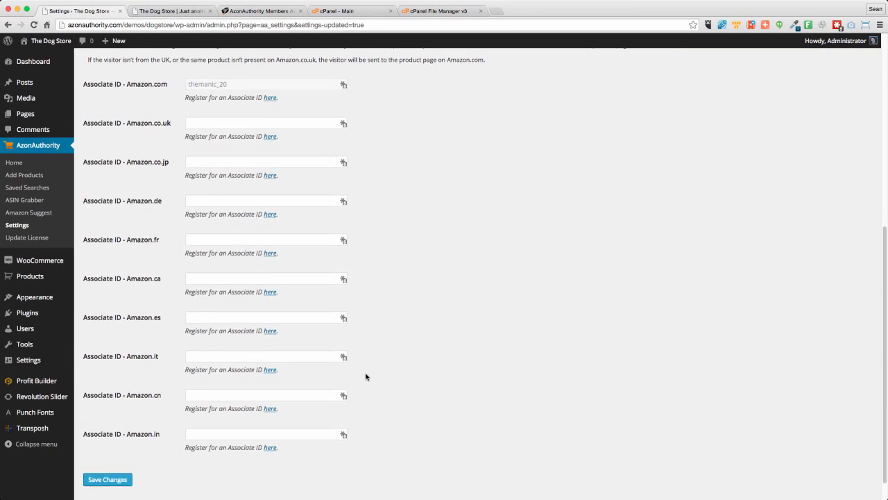
{"action": "scroll", "coordinate": [365, 375], "scroll_direction": "up", "scroll_amount": 1}
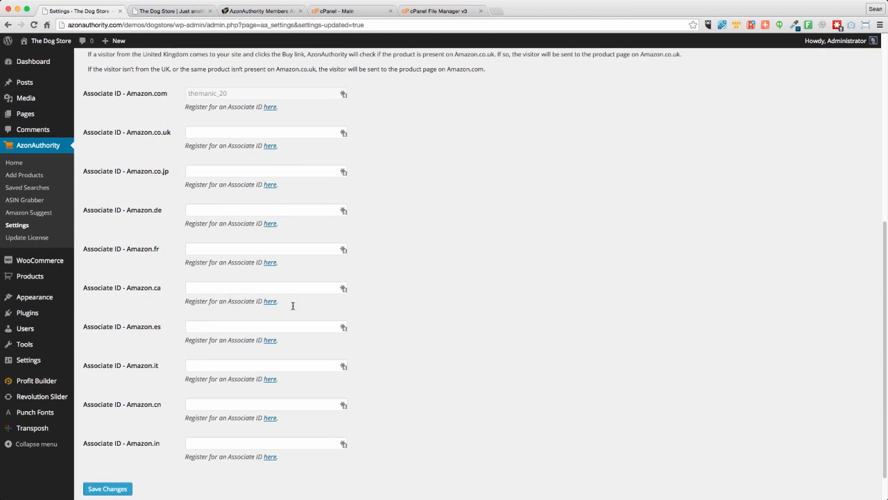
- Open the Amazon.co.uk Associates site separately, try to sign in, view the free join application, and close the page
{"action": "right_click", "coordinate": [272, 149]}
{"action": "left_click", "coordinate": [292, 152]}
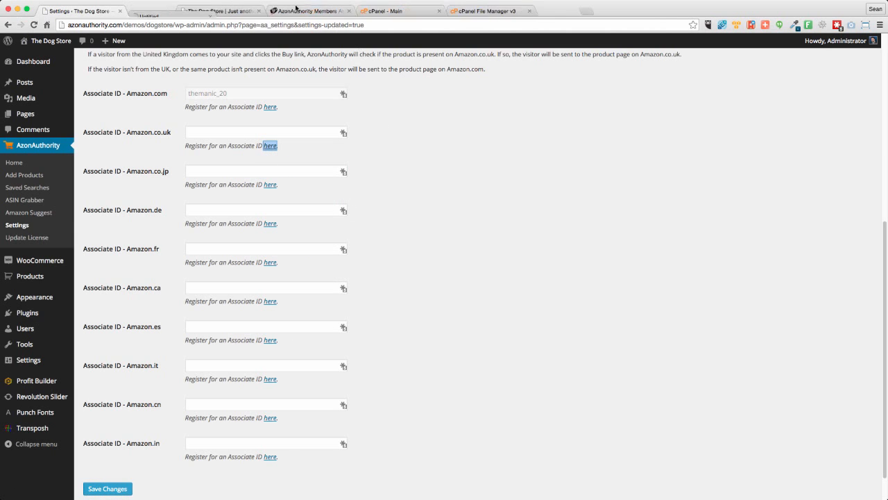
{"action": "left_click", "coordinate": [164, 10]}
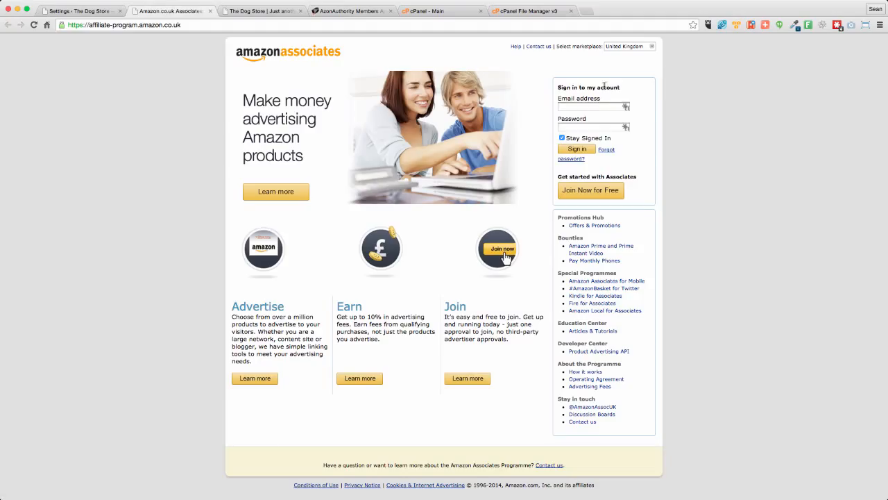
{"action": "left_click", "coordinate": [576, 150]}
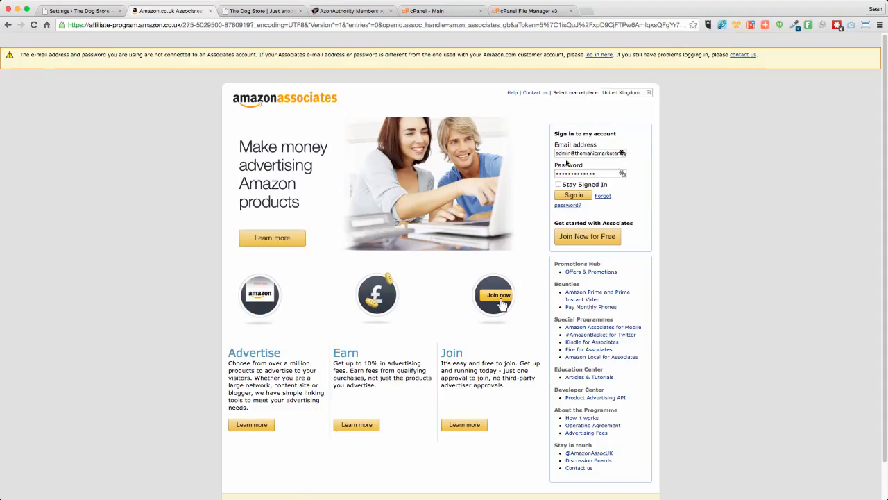
{"action": "left_click", "coordinate": [584, 237]}
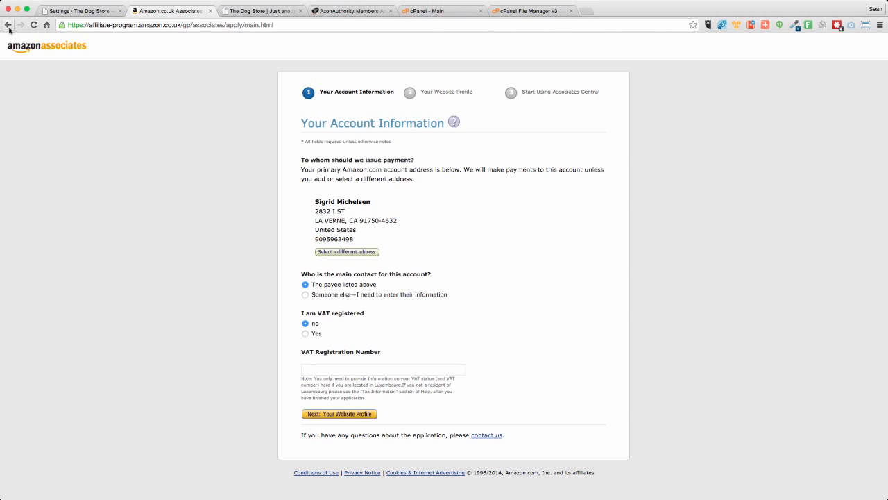
{"action": "left_click", "coordinate": [211, 11]}
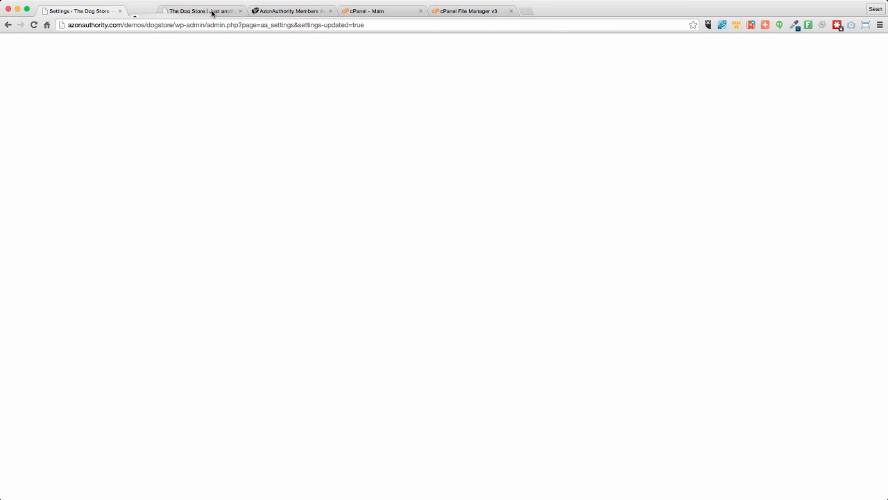
- Check the Geo Targeting Associate ID fields from Amazon.co.uk through Amazon.in without entering any IDs
{"action": "left_click", "coordinate": [216, 133]}
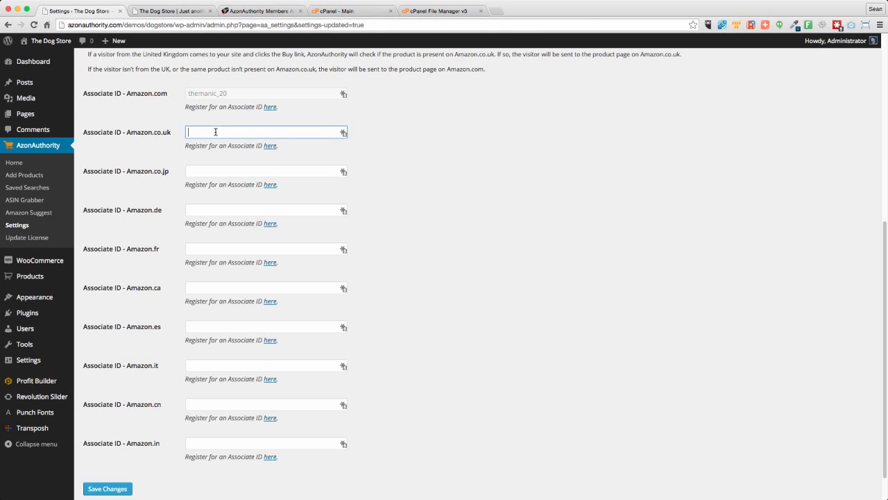
{"action": "left_click", "coordinate": [213, 168]}
{"action": "left_click", "coordinate": [202, 212]}
{"action": "left_click", "coordinate": [201, 247]}
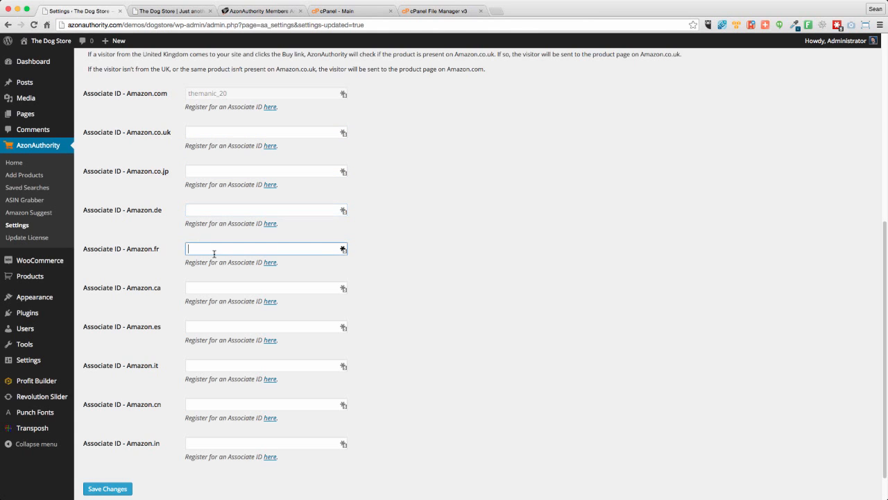
{"action": "scroll", "coordinate": [465, 416], "scroll_direction": "down", "scroll_amount": 1}
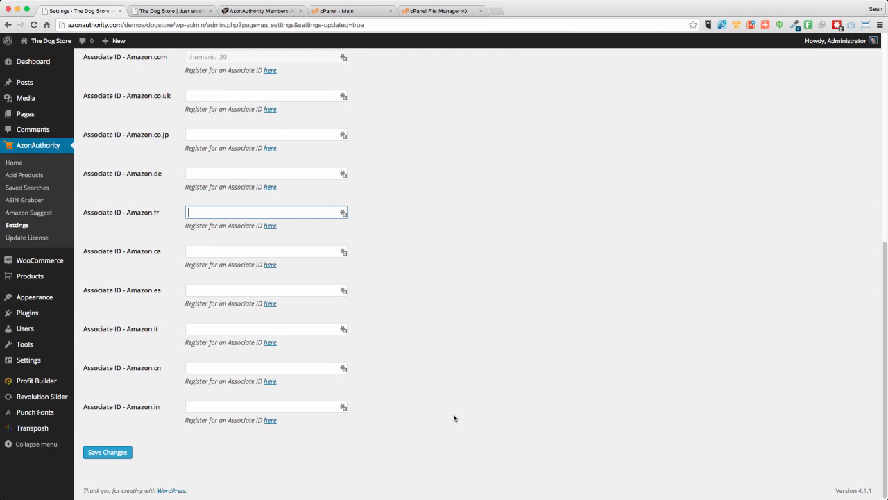
{"action": "scroll", "coordinate": [454, 418], "scroll_direction": "up", "scroll_amount": 2}
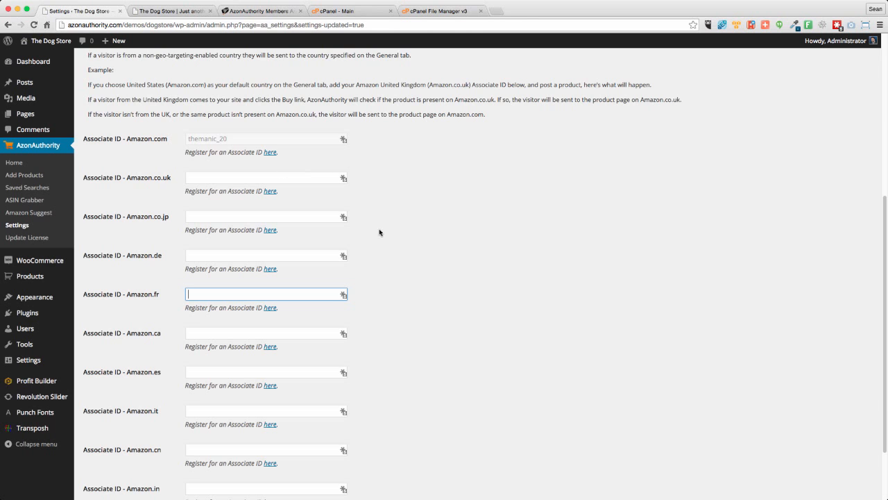
{"action": "scroll", "coordinate": [422, 240], "scroll_direction": "up", "scroll_amount": 5}
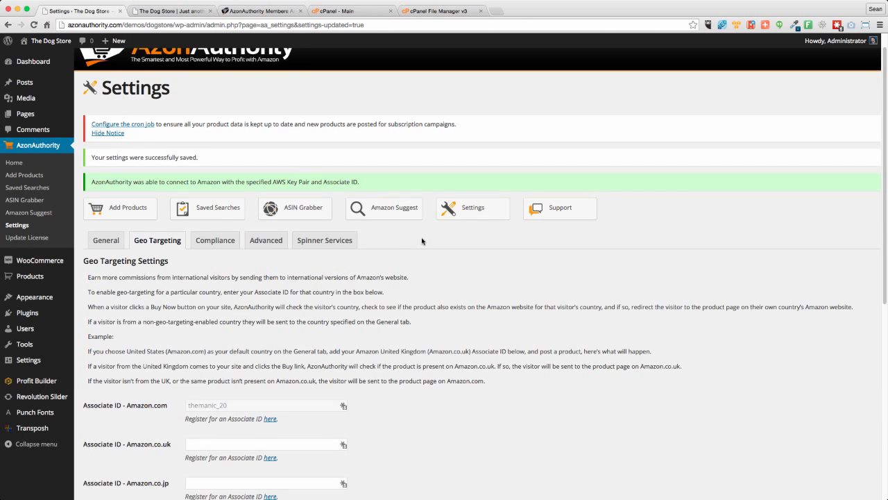
- Open the Compliance settings and review the price disclaimer requirement and the options for where to show the disclaimer
{"action": "left_click", "coordinate": [215, 244]}
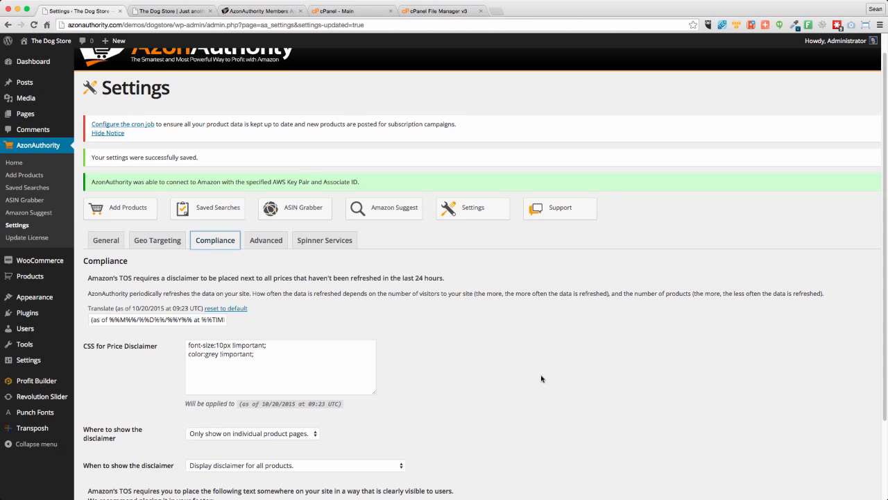
{"action": "scroll", "coordinate": [527, 380], "scroll_direction": "down", "scroll_amount": 2}
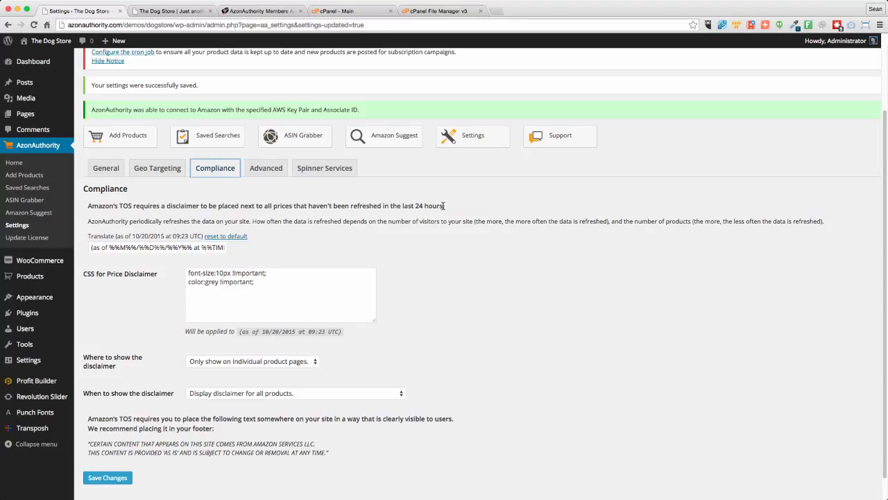
{"action": "left_click_drag", "start_coordinate": [445, 206], "coordinate": [89, 206]}
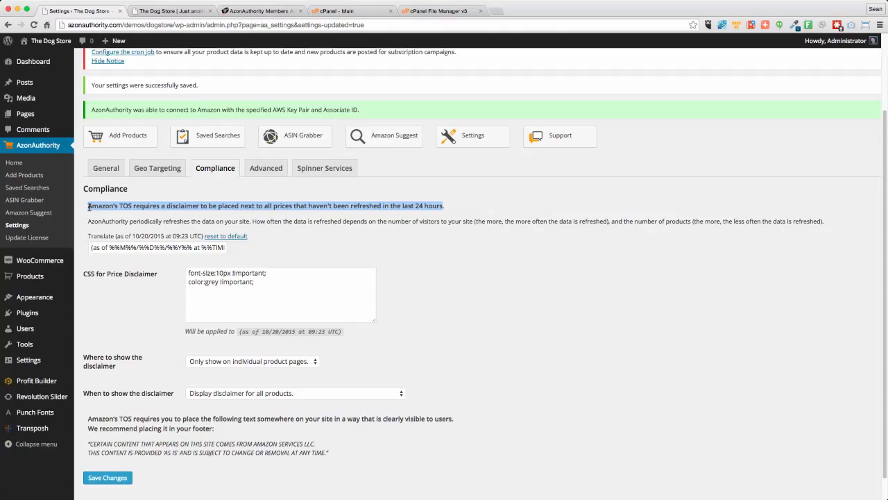
{"action": "left_click", "coordinate": [333, 245]}
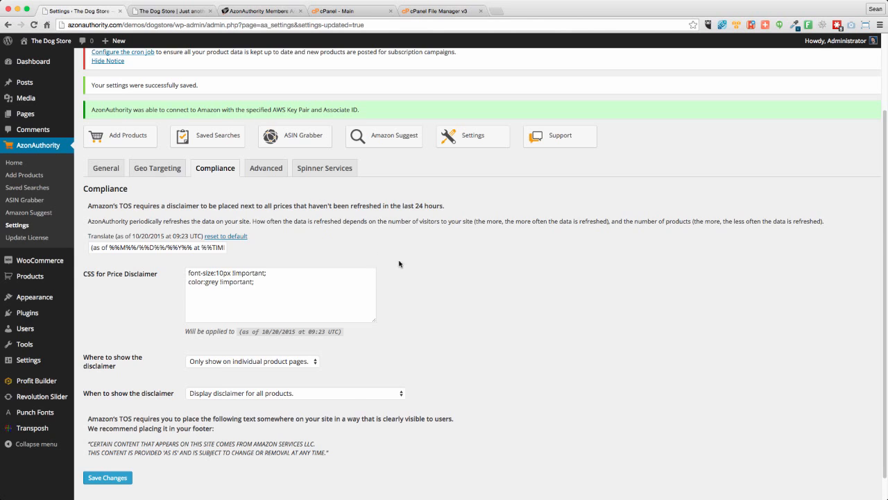
{"action": "left_click", "coordinate": [232, 362]}
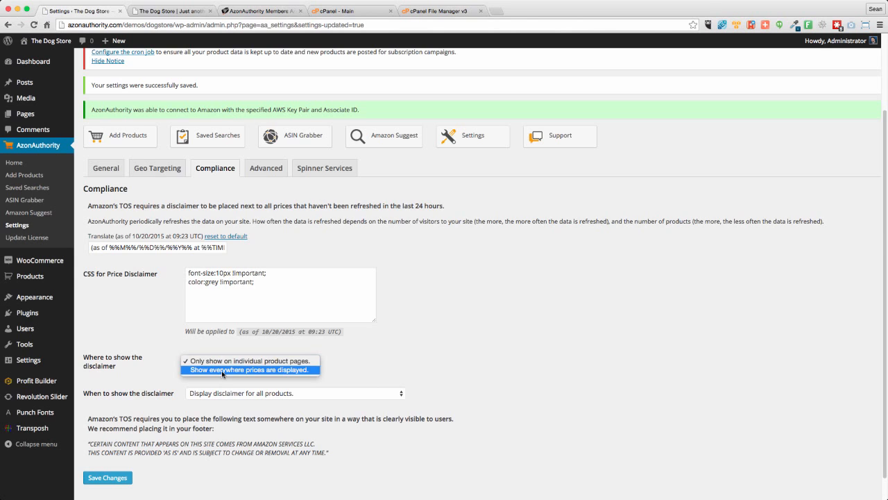
{"action": "left_click", "coordinate": [205, 353]}
{"action": "left_click", "coordinate": [238, 365]}
- Set When to show the disclaimer to "Only display disclaimer if the pricing data is more than 24 hours old."
{"action": "left_click", "coordinate": [192, 393]}
{"action": "left_click", "coordinate": [217, 395]}
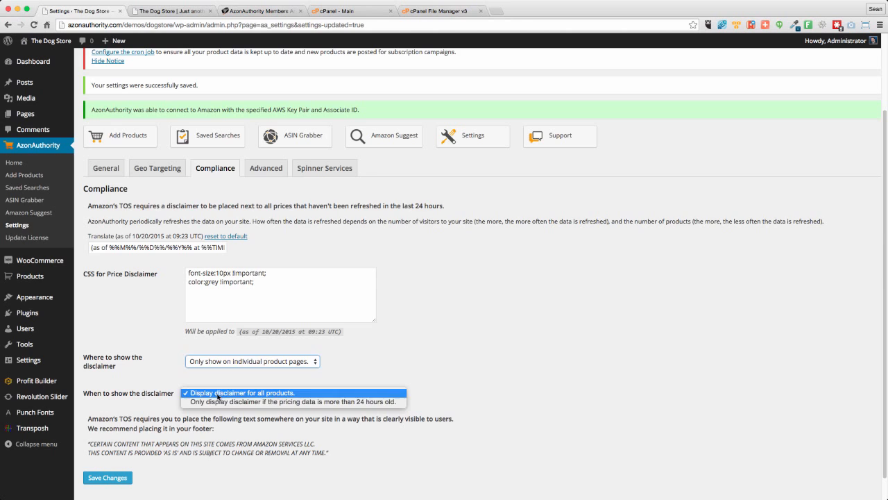
{"action": "left_click", "coordinate": [405, 361]}
{"action": "left_click", "coordinate": [317, 401]}
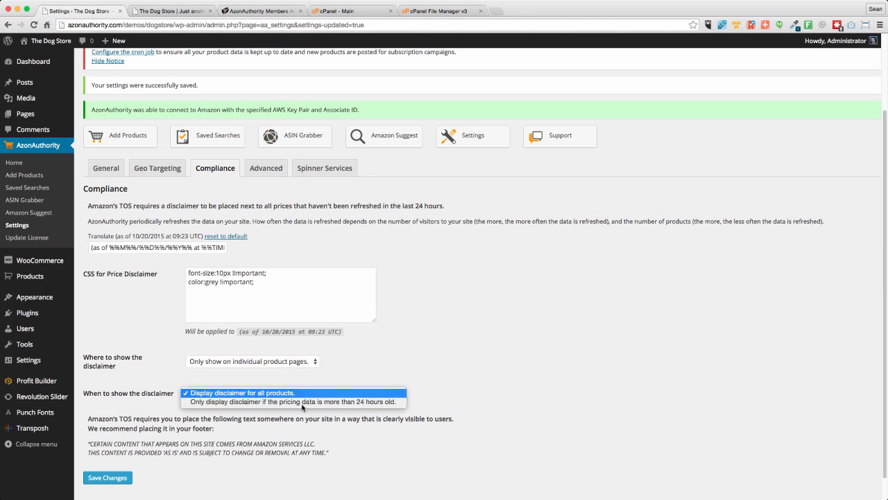
{"action": "left_click", "coordinate": [313, 403]}
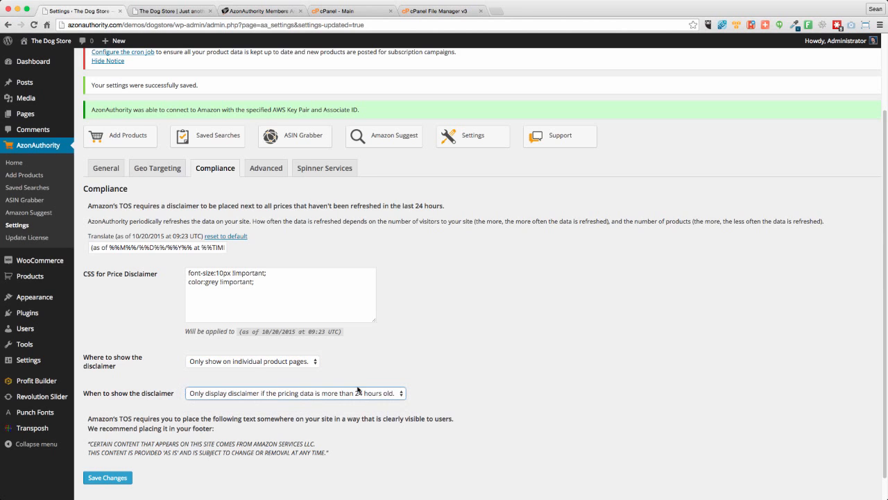
{"action": "left_click", "coordinate": [254, 395]}
{"action": "left_click", "coordinate": [392, 351]}
- Review the Amazon content notice recommended for the site's footer at the end of the Compliance settings
{"action": "scroll", "coordinate": [392, 351], "scroll_direction": "down", "scroll_amount": 1}
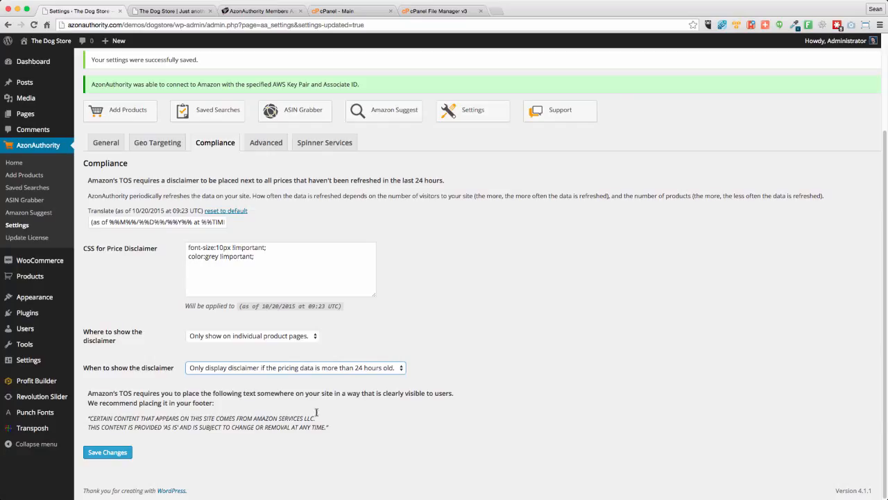
{"action": "left_click_drag", "start_coordinate": [331, 429], "coordinate": [88, 418]}
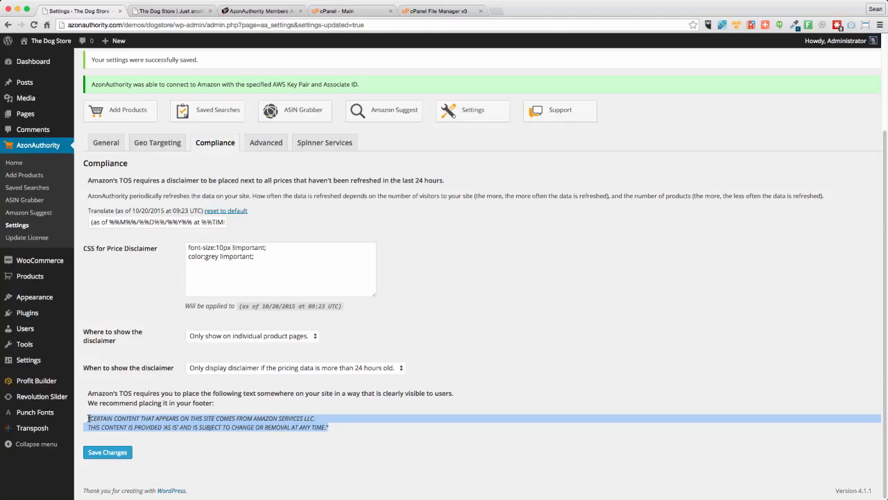
{"action": "left_click", "coordinate": [419, 336]}
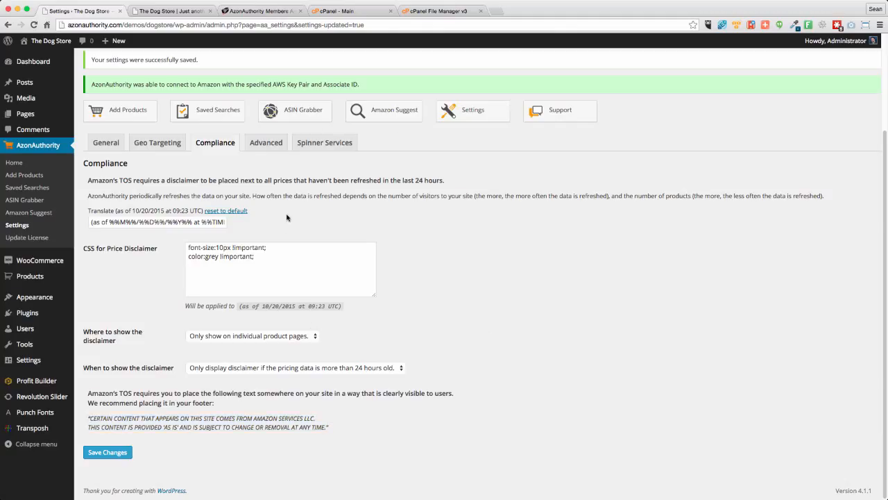
{"action": "scroll", "coordinate": [267, 139], "scroll_direction": "up", "scroll_amount": 2}
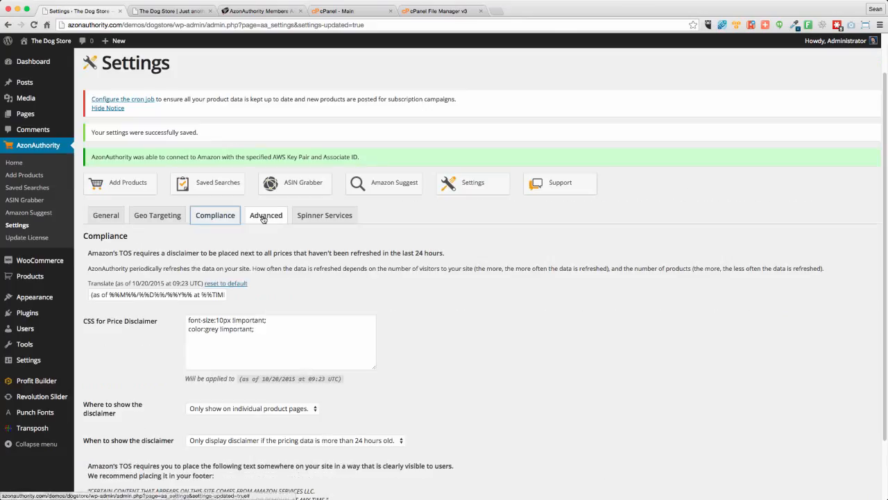
- Open the Advanced settings and review the options from the customer reviews iframe size to the geo-target link fix
{"action": "left_click", "coordinate": [263, 217]}
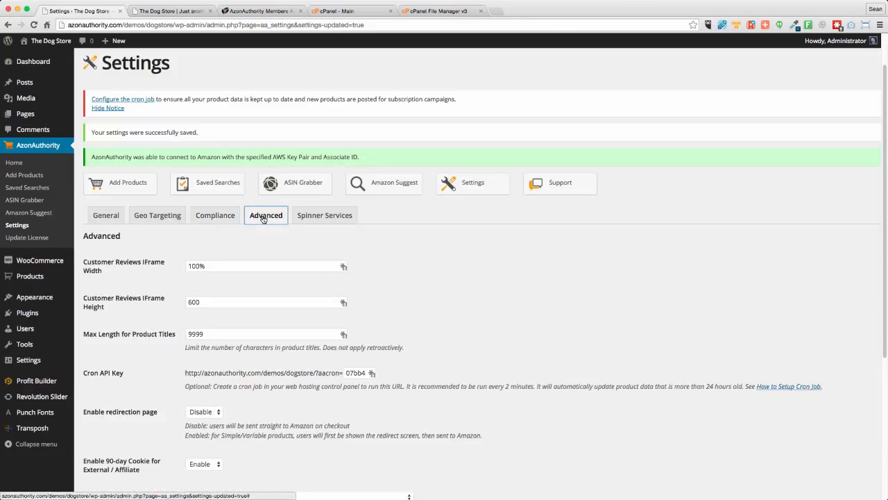
{"action": "scroll", "coordinate": [427, 283], "scroll_direction": "down", "scroll_amount": 1}
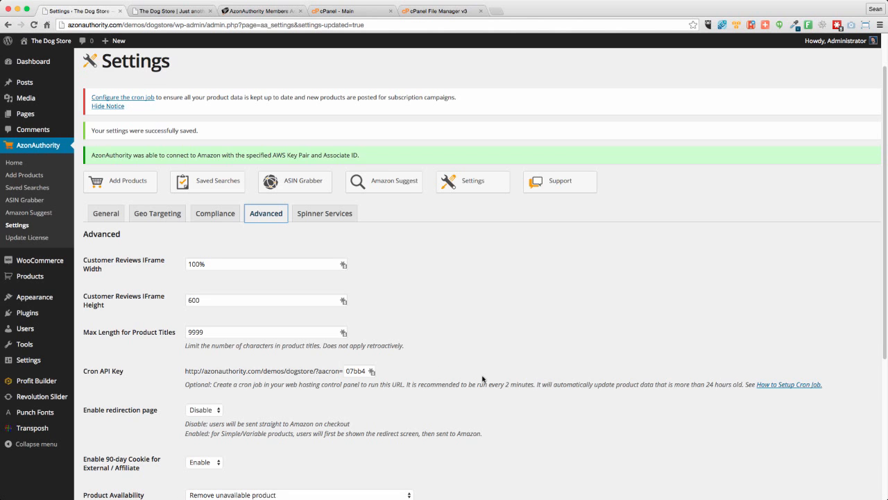
{"action": "scroll", "coordinate": [483, 379], "scroll_direction": "down", "scroll_amount": 1}
{"action": "scroll", "coordinate": [482, 379], "scroll_direction": "down", "scroll_amount": 4}
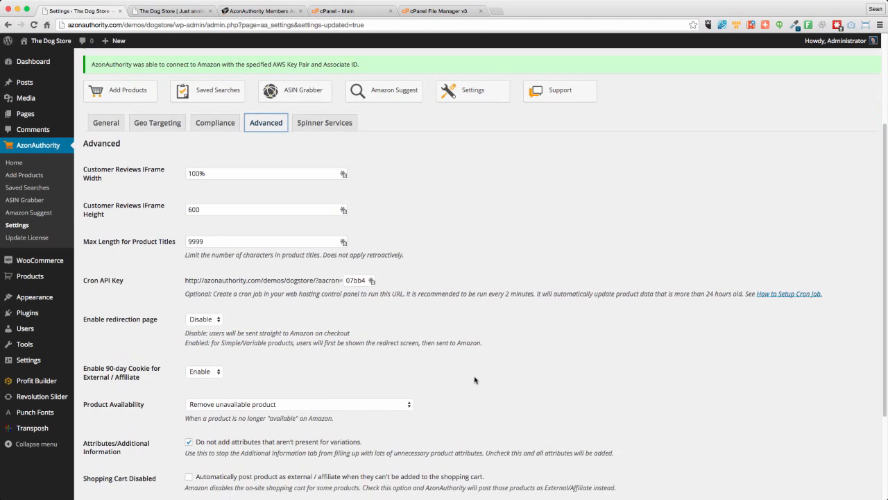
{"action": "scroll", "coordinate": [475, 379], "scroll_direction": "down", "scroll_amount": 2}
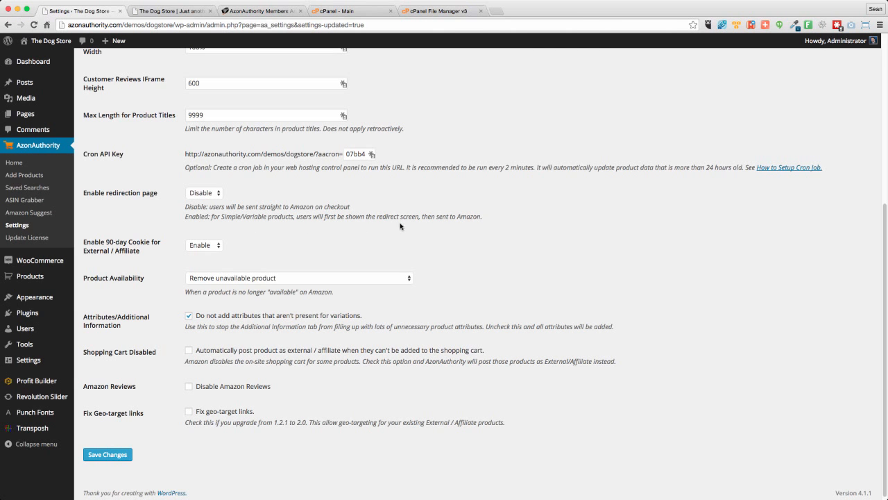
{"action": "scroll", "coordinate": [339, 238], "scroll_direction": "up", "scroll_amount": 5}
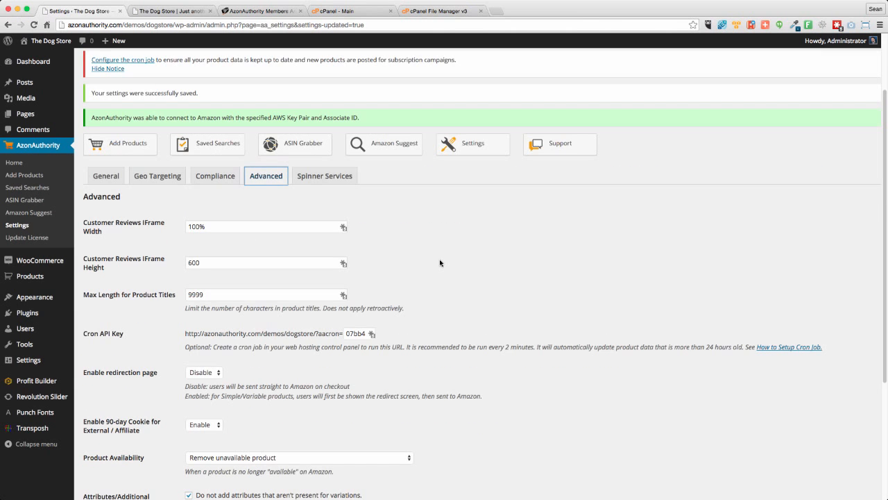
{"action": "scroll", "coordinate": [439, 263], "scroll_direction": "down", "scroll_amount": 3}
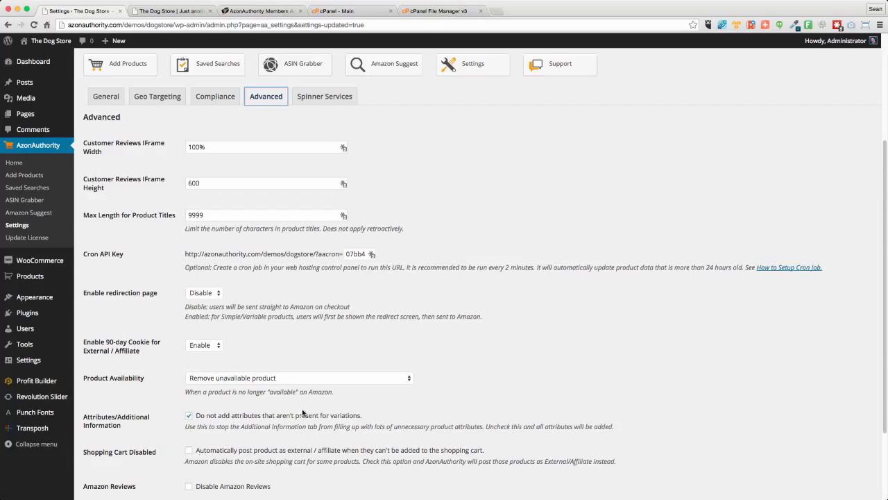
- Check the Product Availability choices for unavailable products and look over the remaining Advanced options without changing them
{"action": "left_click", "coordinate": [212, 377]}
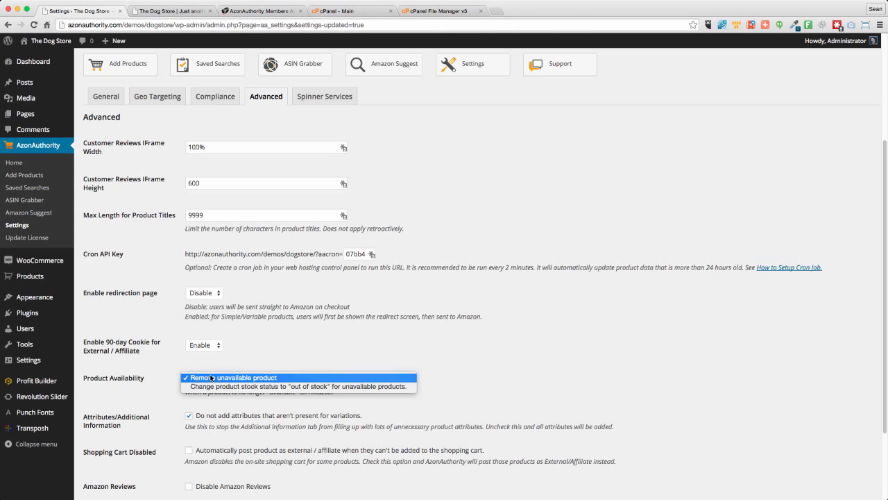
{"action": "left_click", "coordinate": [286, 354]}
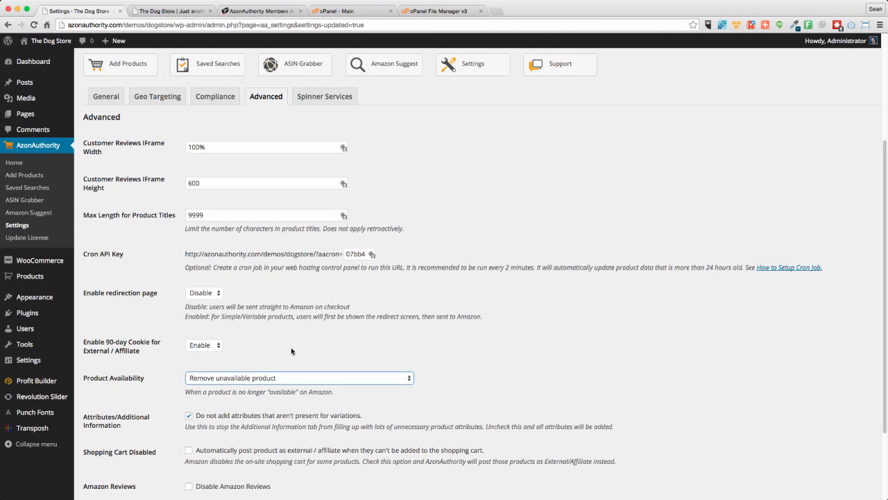
{"action": "scroll", "coordinate": [291, 351], "scroll_direction": "up", "scroll_amount": 2}
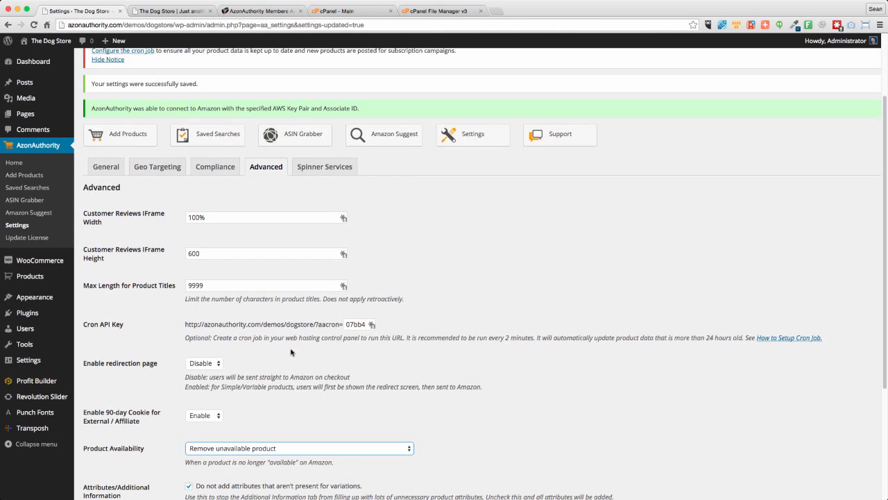
{"action": "scroll", "coordinate": [288, 355], "scroll_direction": "down", "scroll_amount": 5}
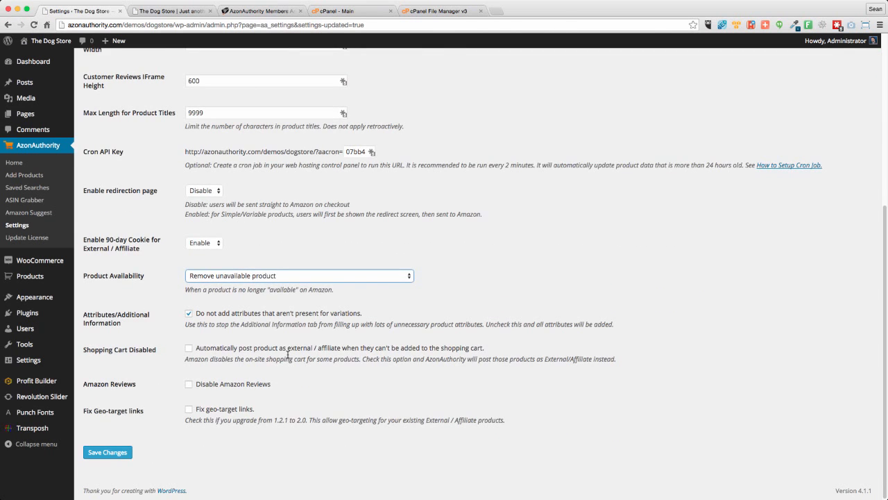
{"action": "scroll", "coordinate": [288, 355], "scroll_direction": "up", "scroll_amount": 8}
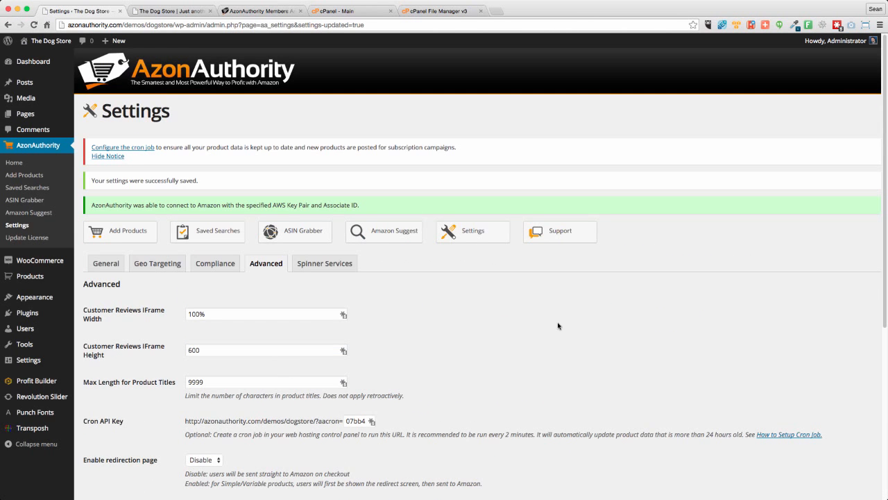
- Open the Spinner Services settings and view the available spinner services
{"action": "left_click", "coordinate": [324, 265]}
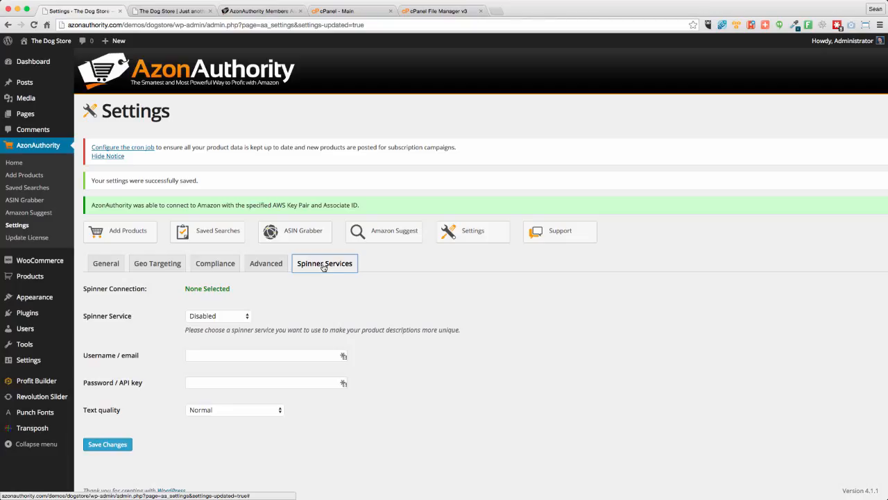
{"action": "left_click", "coordinate": [216, 315]}
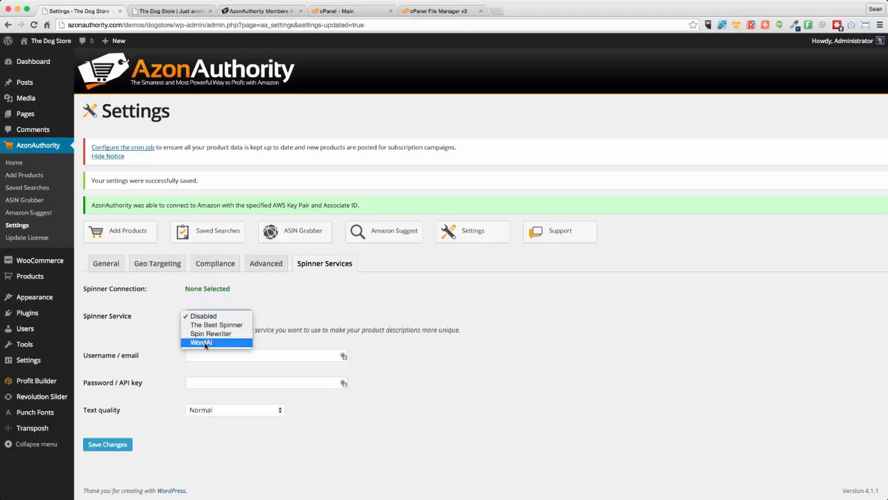
{"action": "left_click", "coordinate": [296, 314]}
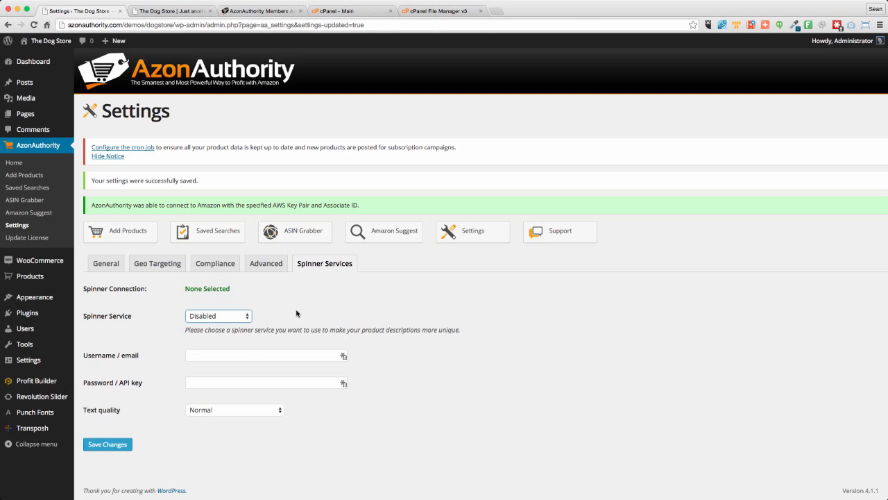
- Select The Best Spinner as the spinner service and check its username and password fields without filling them in or saving
{"action": "left_click", "coordinate": [208, 316]}
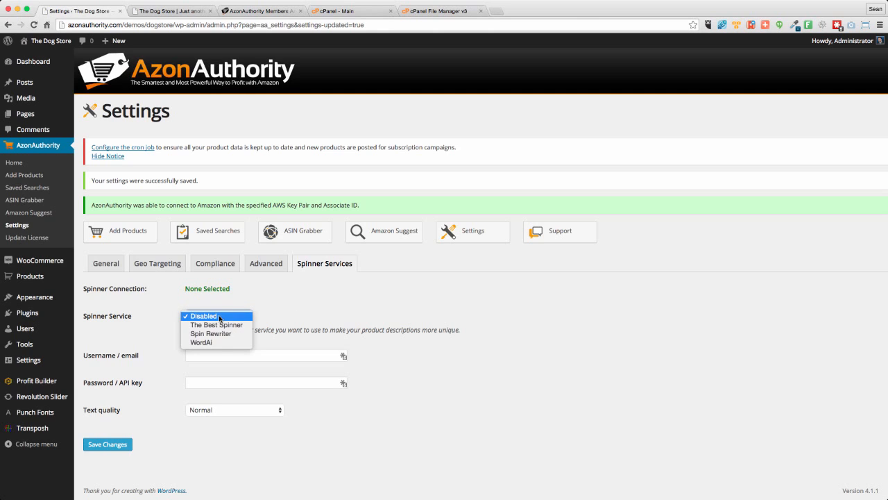
{"action": "left_click", "coordinate": [205, 325]}
{"action": "left_click", "coordinate": [248, 354]}
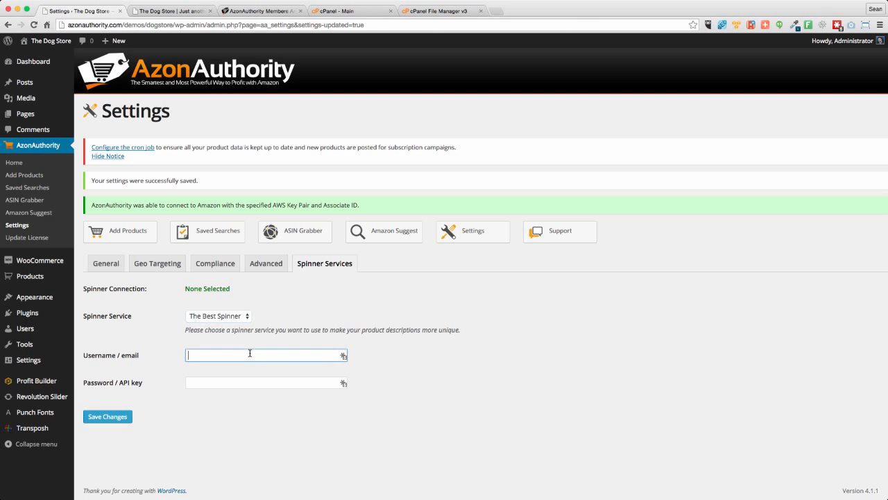
{"action": "left_click", "coordinate": [232, 382]}
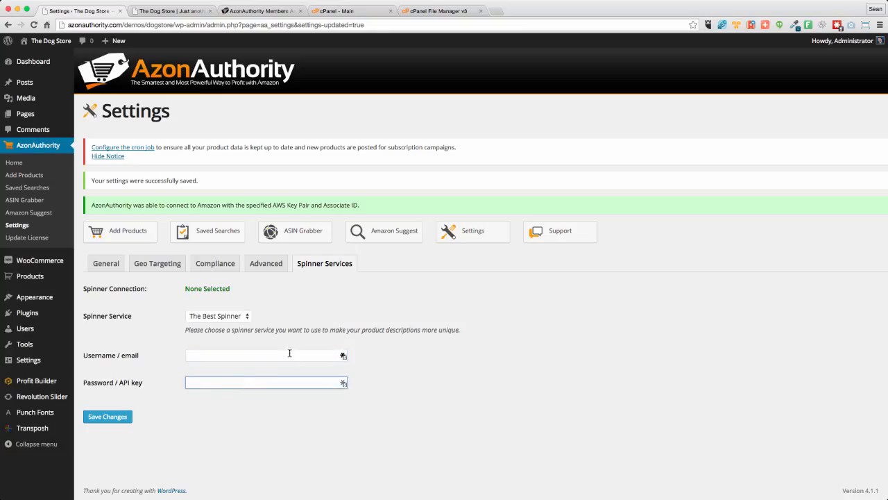
{"action": "left_click", "coordinate": [306, 312]}
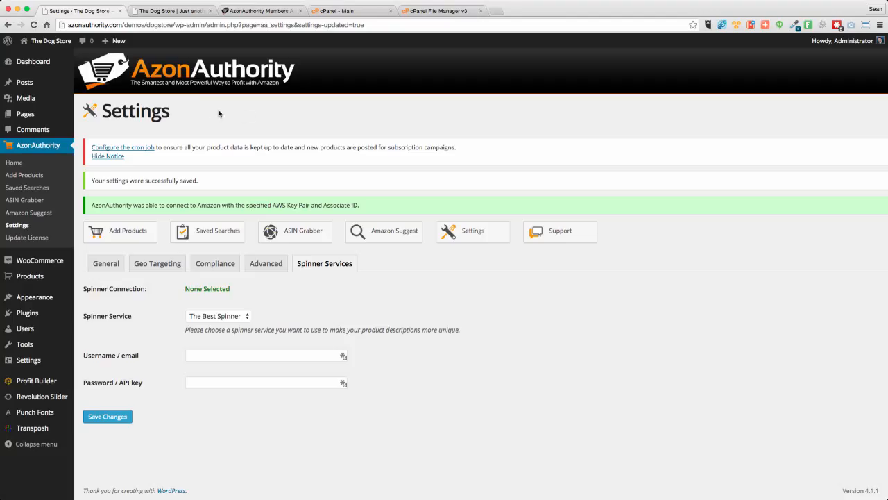
- Open AzonAuthority's cron job configuration page and copy the full Cron Command
{"action": "left_click", "coordinate": [136, 149]}
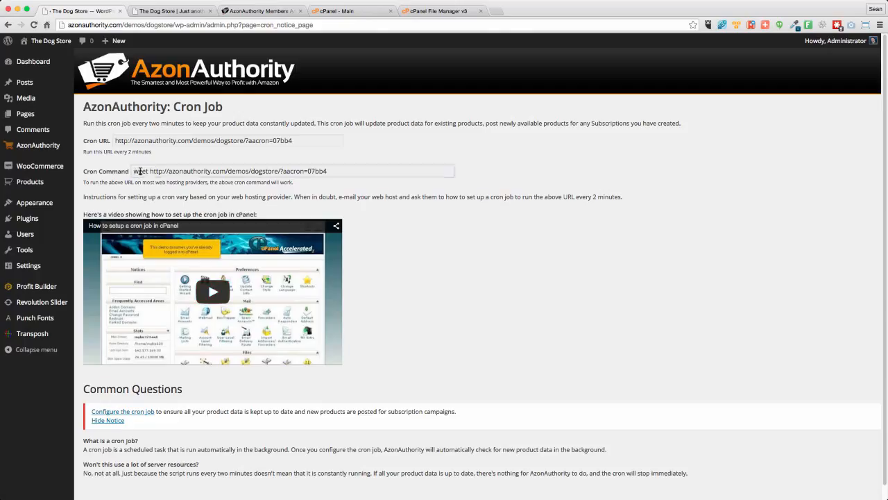
{"action": "left_click_drag", "start_coordinate": [139, 171], "coordinate": [339, 170]}
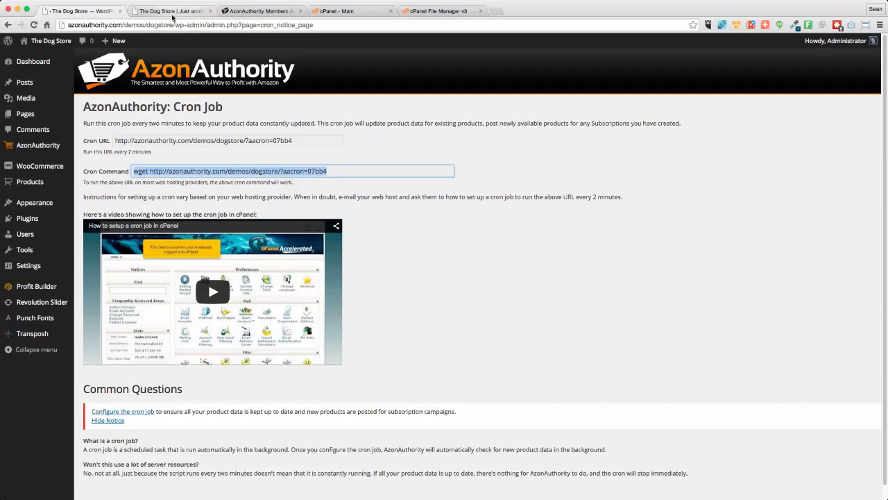
- Switch to cPanel, search its functions for "Cron" and open Cron Jobs
{"action": "left_click", "coordinate": [359, 10]}
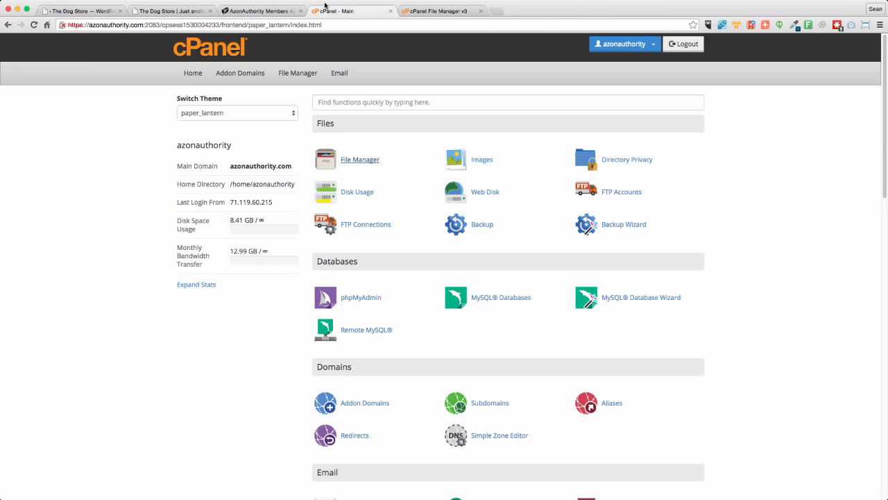
{"action": "scroll", "coordinate": [213, 388], "scroll_direction": "down", "scroll_amount": 5}
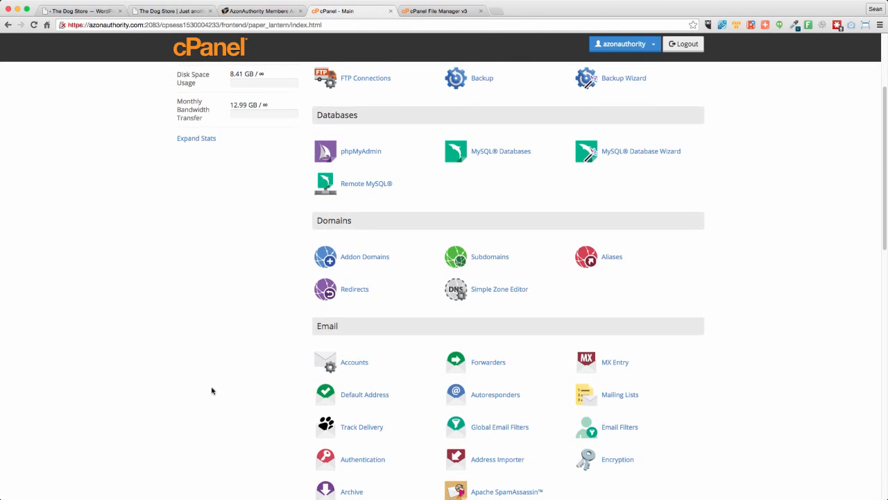
{"action": "scroll", "coordinate": [206, 393], "scroll_direction": "up", "scroll_amount": 5}
{"action": "left_click", "coordinate": [210, 113]}
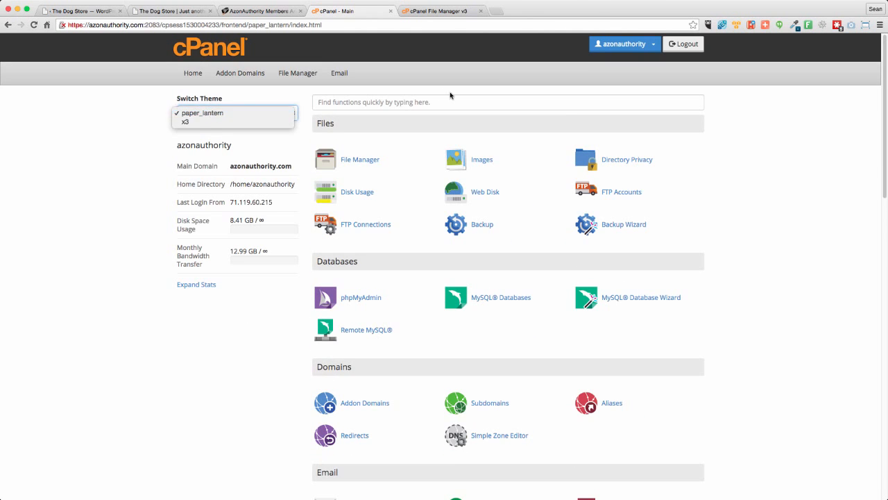
{"action": "left_click", "coordinate": [418, 98]}
{"action": "left_click", "coordinate": [406, 99]}
{"action": "type", "text": "Cron"}
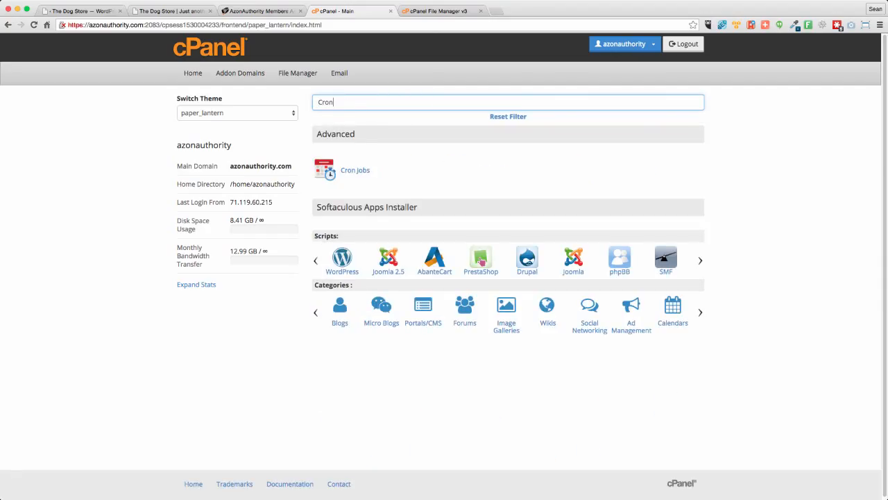
{"action": "left_click", "coordinate": [354, 170]}
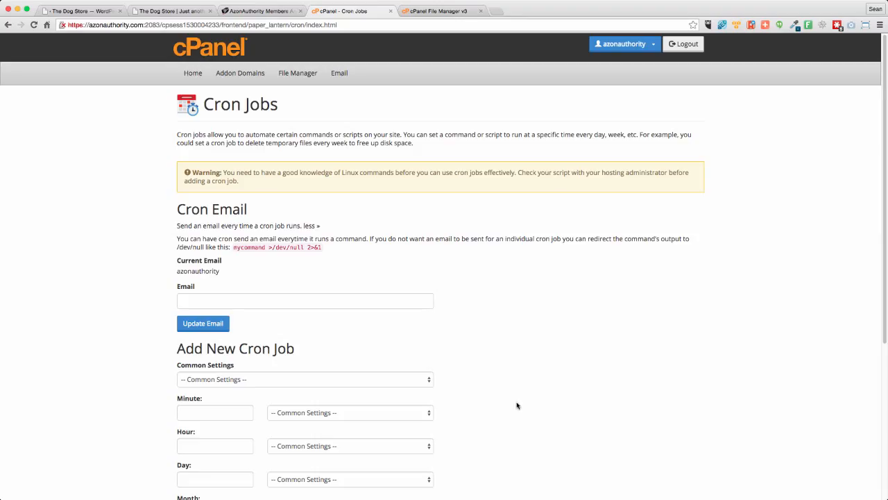
- Set the new cron job's Common Settings schedule to Once Per Five Minutes
{"action": "scroll", "coordinate": [524, 397], "scroll_direction": "down", "scroll_amount": 1}
{"action": "scroll", "coordinate": [527, 399], "scroll_direction": "down", "scroll_amount": 5}
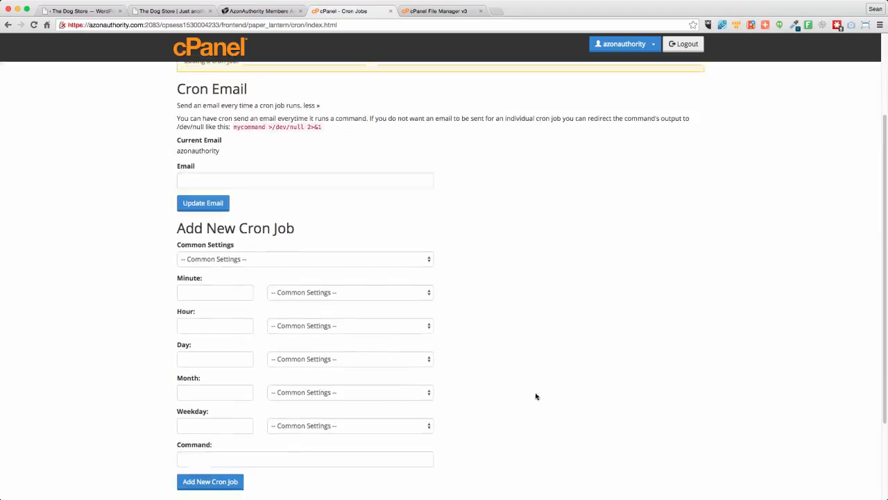
{"action": "left_click", "coordinate": [263, 267]}
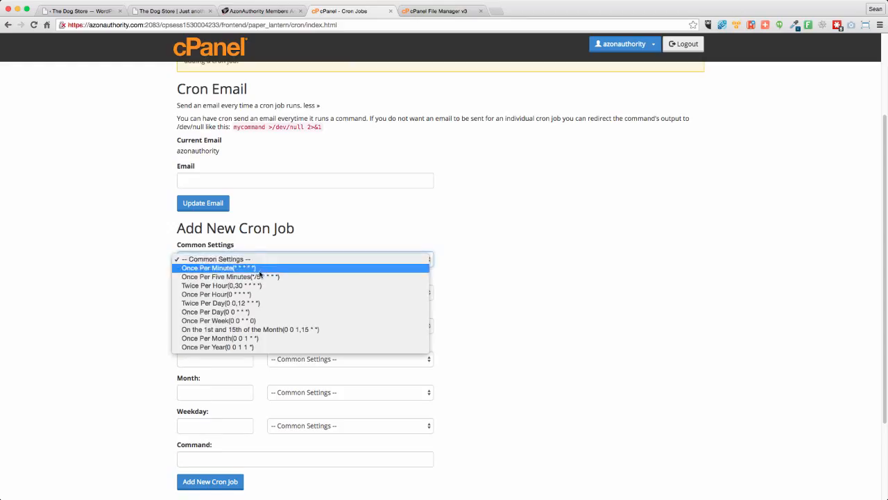
{"action": "left_click", "coordinate": [258, 277]}
- Change the cron job's Minute interval to Once Per Two Minutes(*/2) and check the rest of the form
{"action": "left_click", "coordinate": [305, 294]}
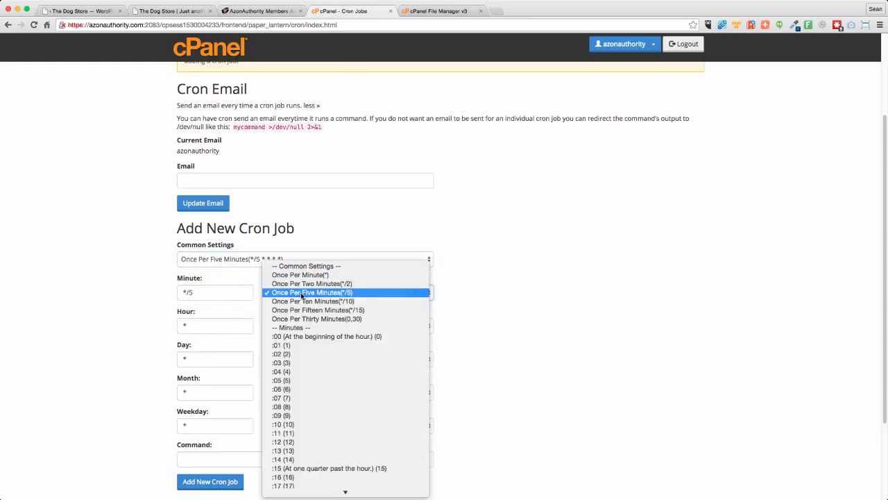
{"action": "left_click", "coordinate": [316, 284]}
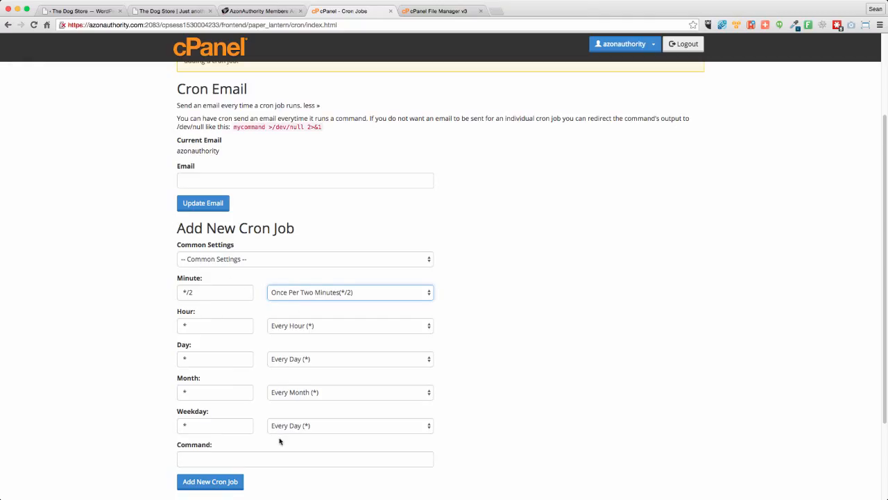
{"action": "scroll", "coordinate": [603, 356], "scroll_direction": "down", "scroll_amount": 1}
{"action": "scroll", "coordinate": [602, 356], "scroll_direction": "down", "scroll_amount": 3}
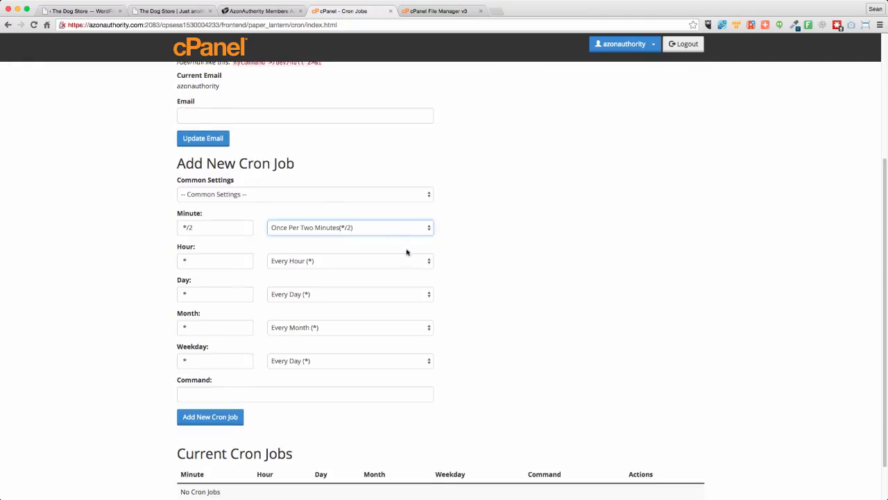
- Set the cron job's Minute interval to Once Per Five Minutes(*/5) and check the schedule choices
{"action": "left_click", "coordinate": [369, 229]}
{"action": "left_click", "coordinate": [323, 236]}
{"action": "left_click", "coordinate": [209, 198]}
{"action": "left_click", "coordinate": [522, 254]}
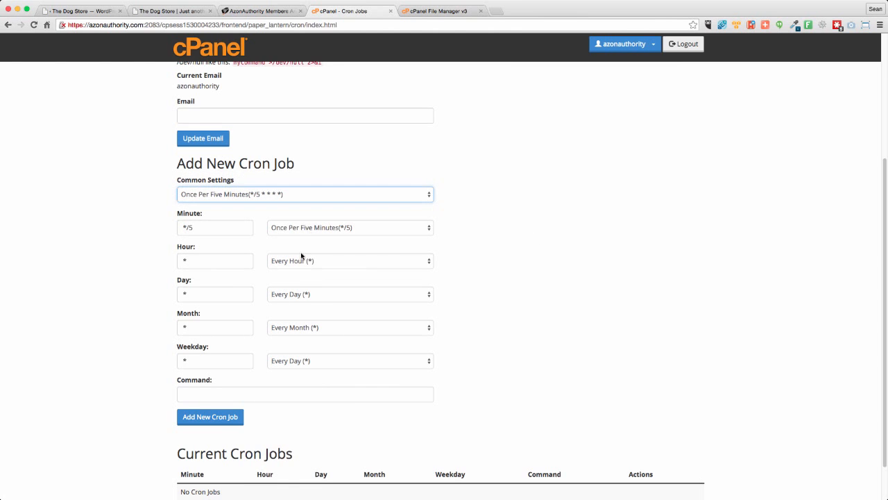
{"action": "scroll", "coordinate": [145, 258], "scroll_direction": "down", "scroll_amount": 1}
{"action": "left_click", "coordinate": [371, 184]}
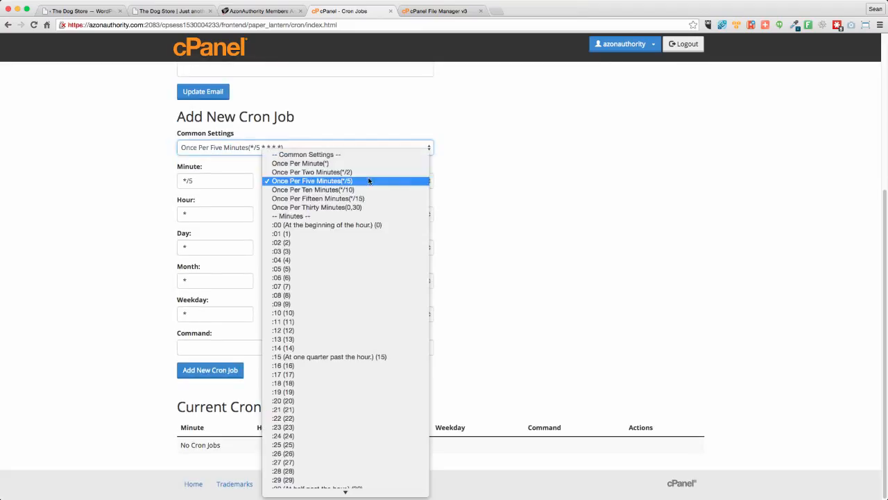
{"action": "left_click", "coordinate": [581, 177]}
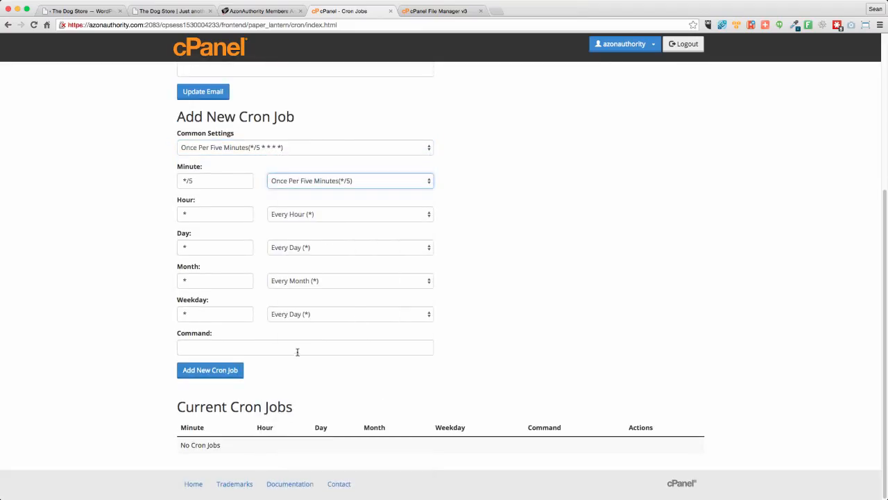
- Paste the dog store's wget command containing its cron API key into the Command field and add the cron job
{"action": "left_click", "coordinate": [244, 349]}
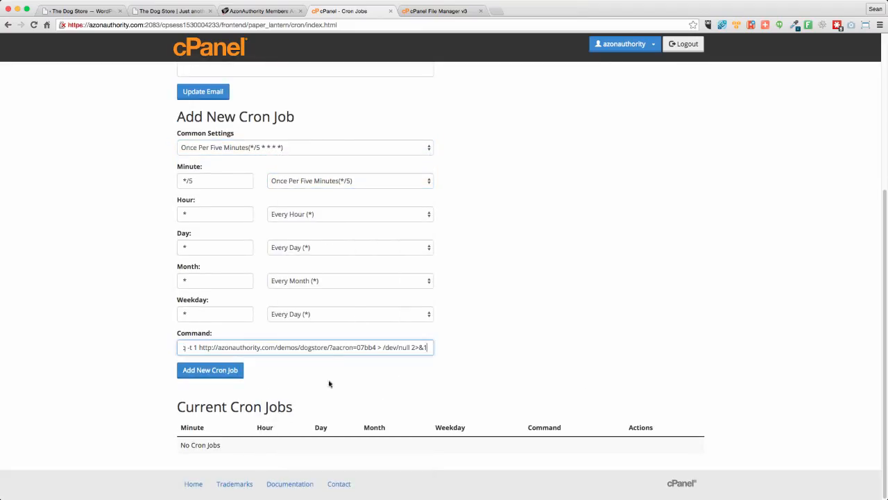
{"action": "left_click_drag", "start_coordinate": [211, 347], "coordinate": [138, 345]}
{"action": "left_click", "coordinate": [138, 345]}
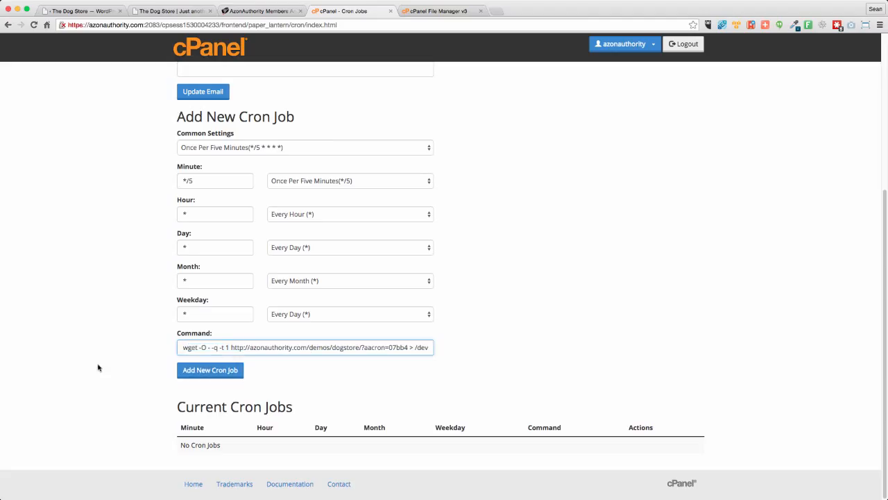
{"action": "left_click", "coordinate": [208, 373]}
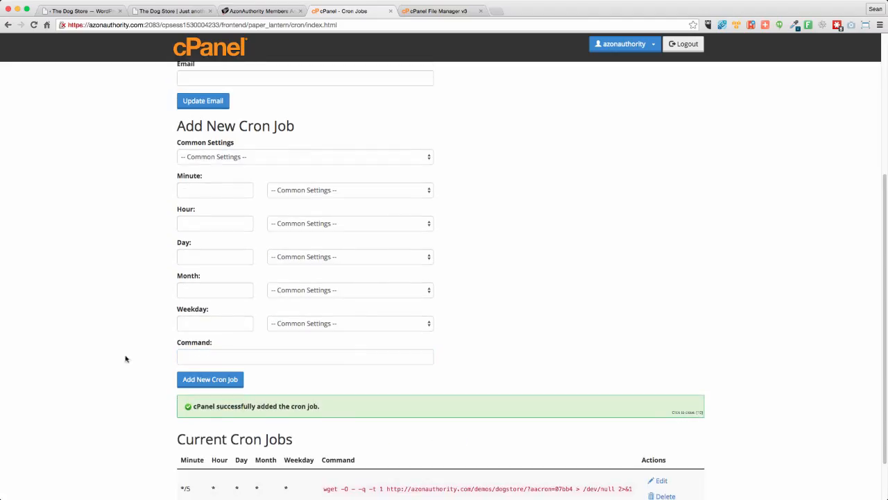
{"action": "scroll", "coordinate": [108, 372], "scroll_direction": "down", "scroll_amount": 2}
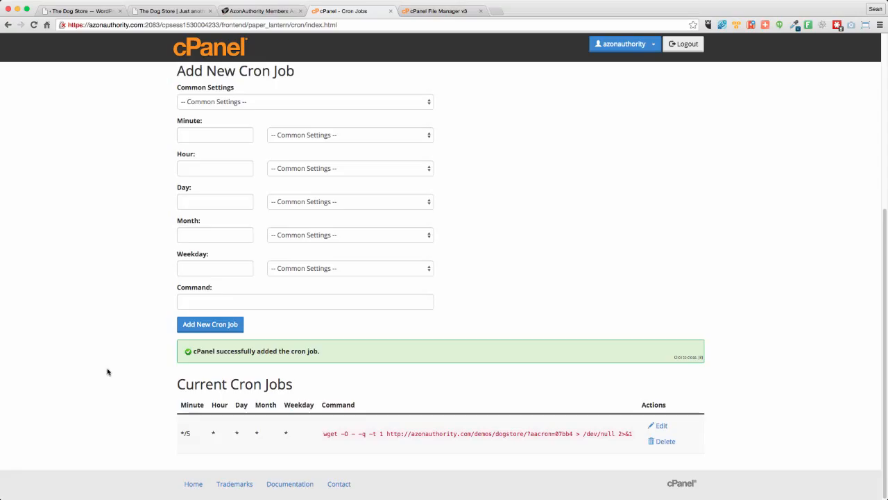
- Switch back to the dog store's WordPress admin and open the AzonAuthority Home page
{"action": "left_click", "coordinate": [83, 11]}
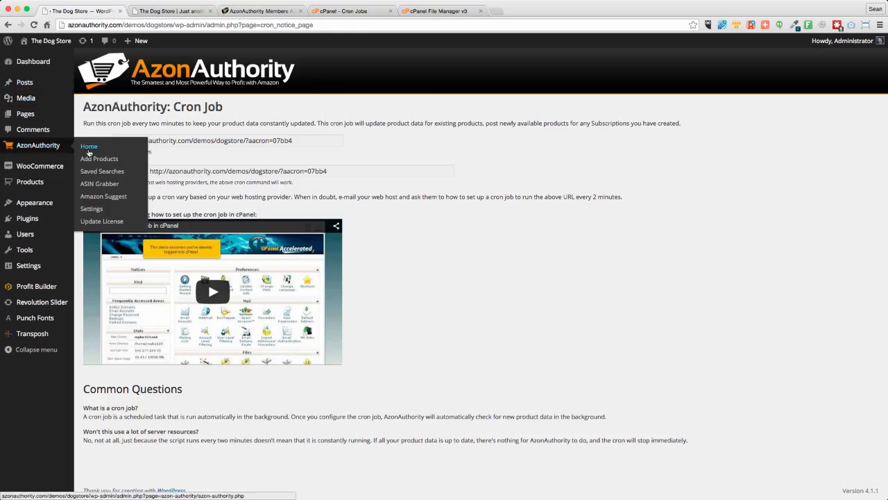
{"action": "left_click", "coordinate": [87, 147]}
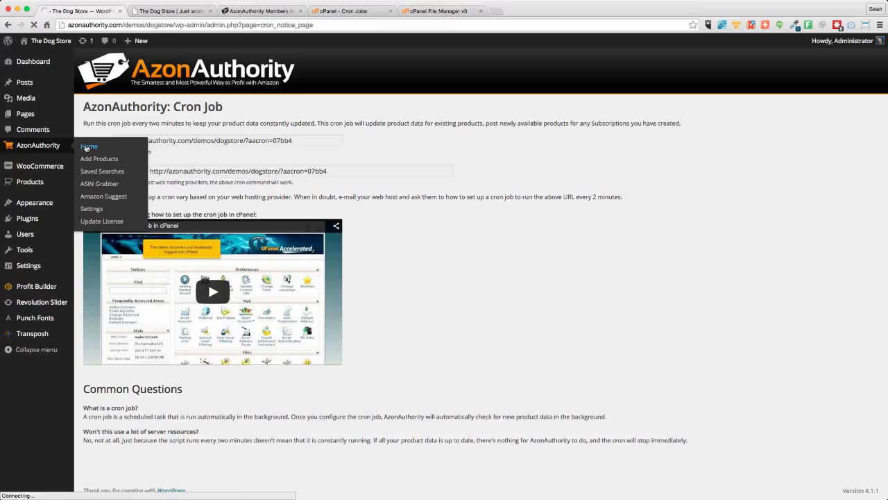